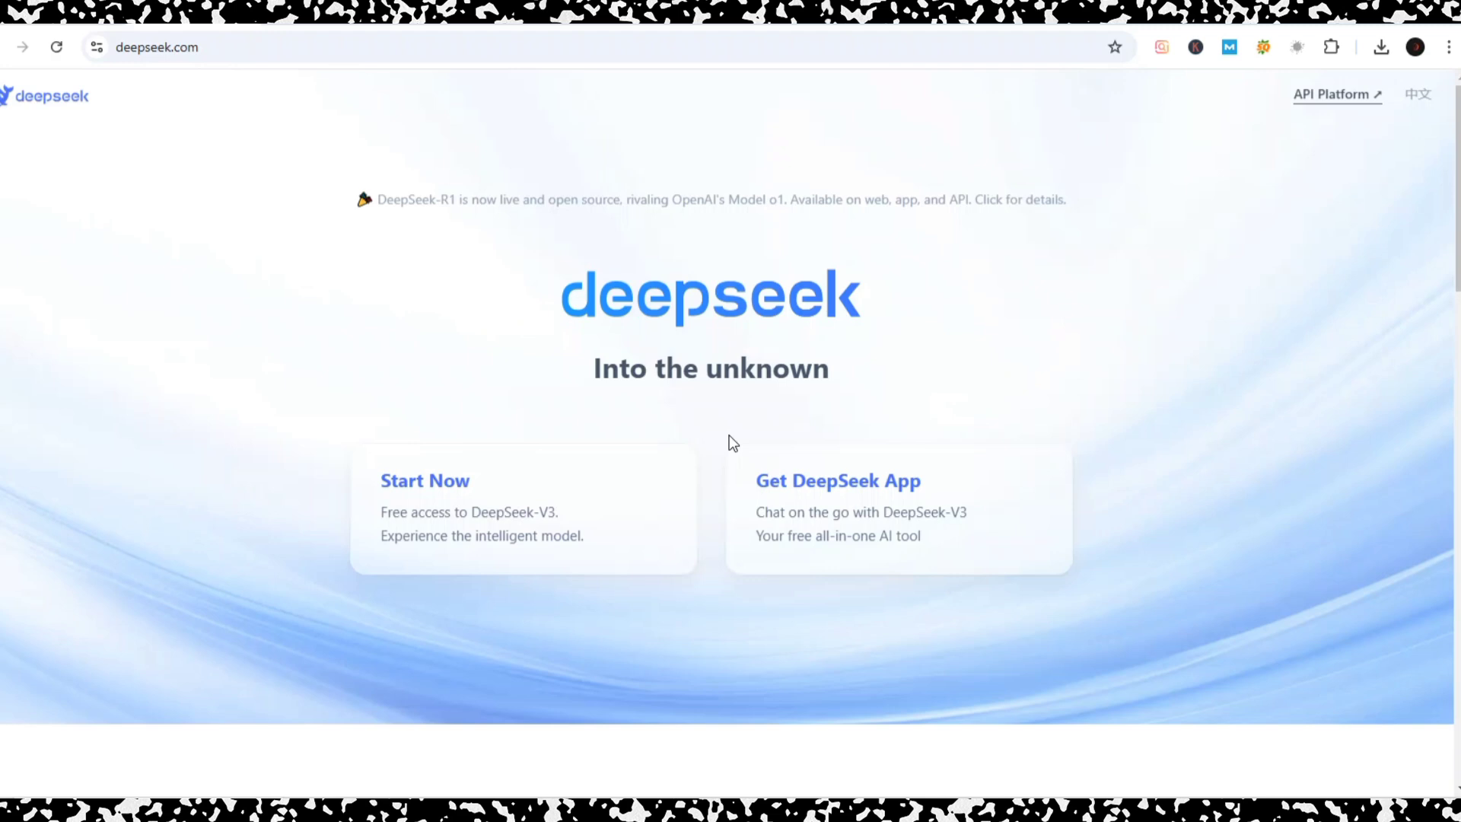
Open DeepSeek's chat and skim the trending ebook ideas in the "mujhe ek ebook create karni hai" conversation.
{"action": "left_click", "coordinate": [372, 525]}
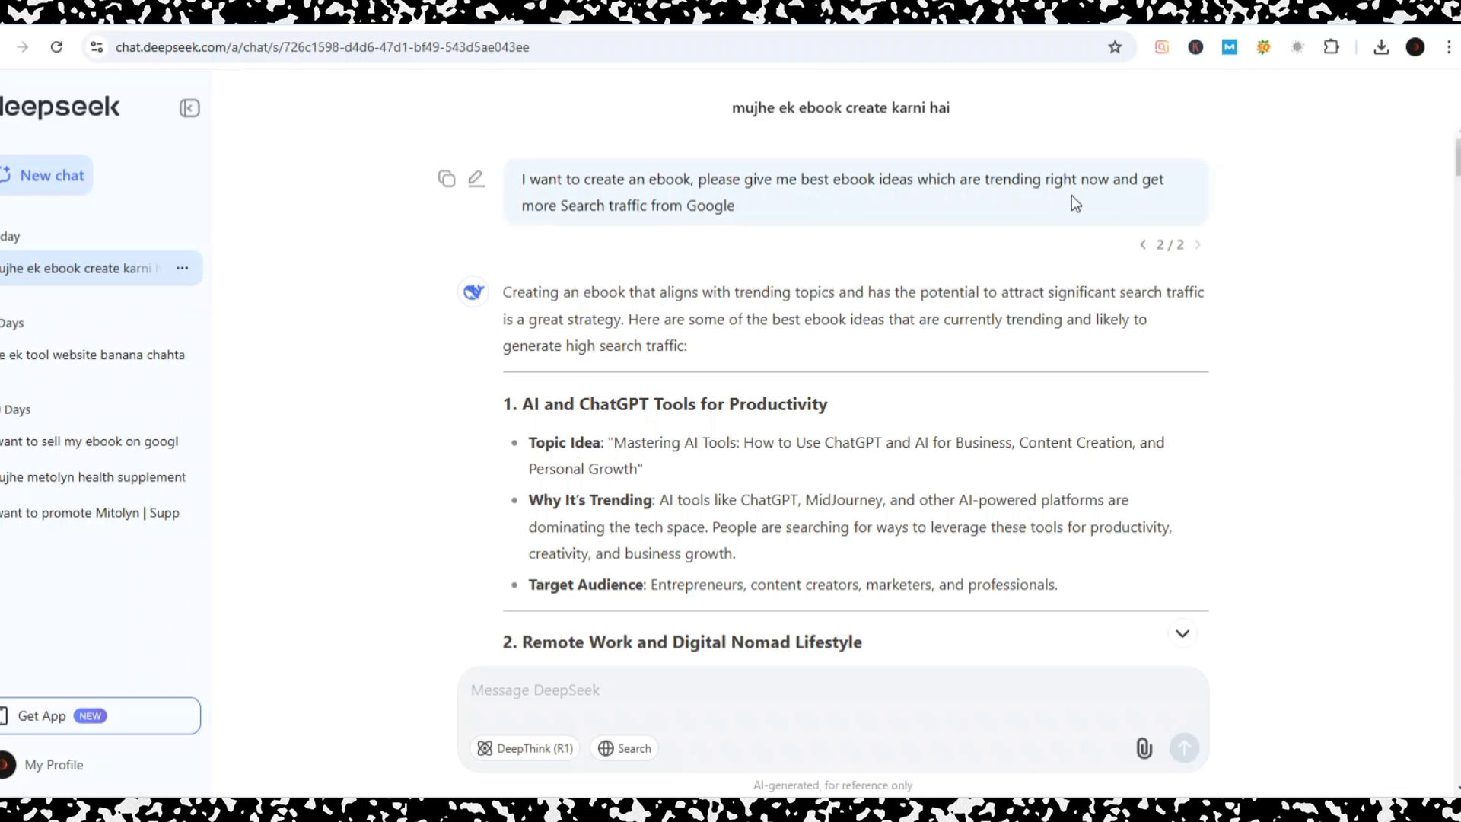
{"action": "scroll", "coordinate": [924, 344], "scroll_direction": "down", "scroll_amount": 15}
{"action": "scroll", "coordinate": [923, 340], "scroll_direction": "down", "scroll_amount": 14}
{"action": "scroll", "coordinate": [924, 343], "scroll_direction": "up", "scroll_amount": 11}
{"action": "scroll", "coordinate": [924, 343], "scroll_direction": "up", "scroll_amount": 14}
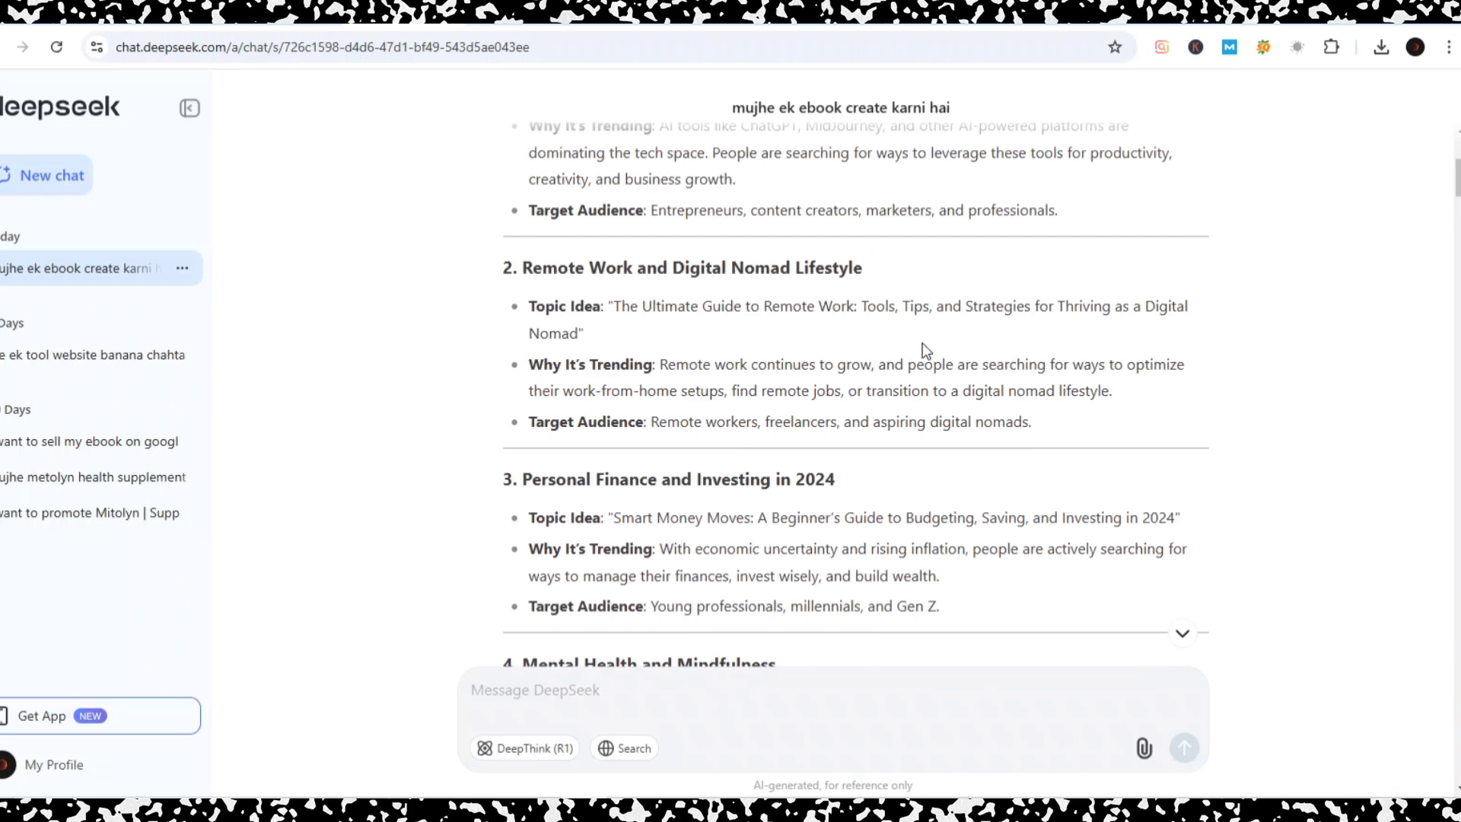
{"action": "scroll", "coordinate": [926, 350], "scroll_direction": "up", "scroll_amount": 5}
{"action": "scroll", "coordinate": [925, 350], "scroll_direction": "down", "scroll_amount": 2}
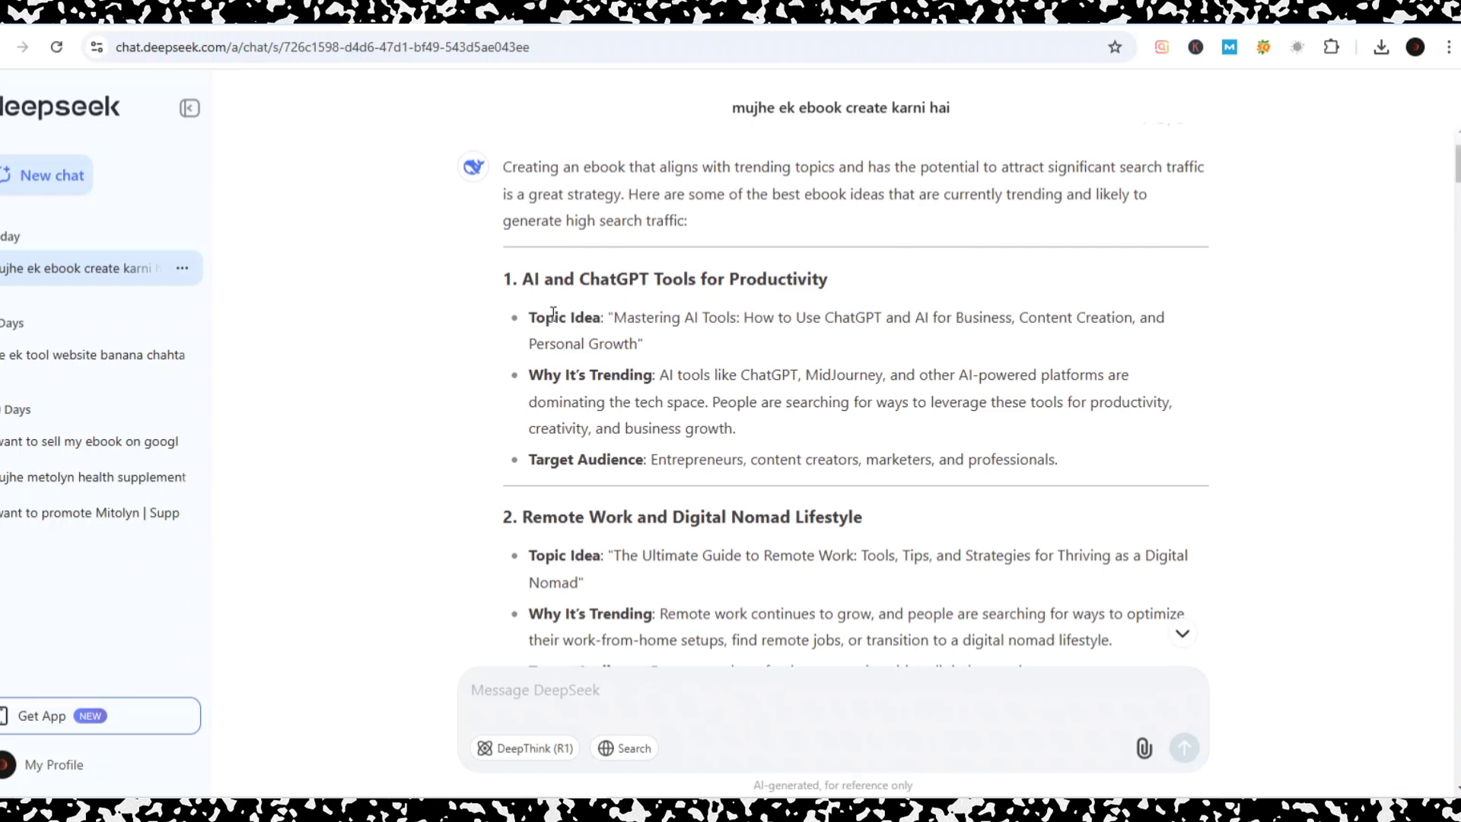
Examine the topic idea and trending reason given for AI and ChatGPT Tools for Productivity.
{"action": "left_click_drag", "start_coordinate": [613, 318], "coordinate": [630, 335]}
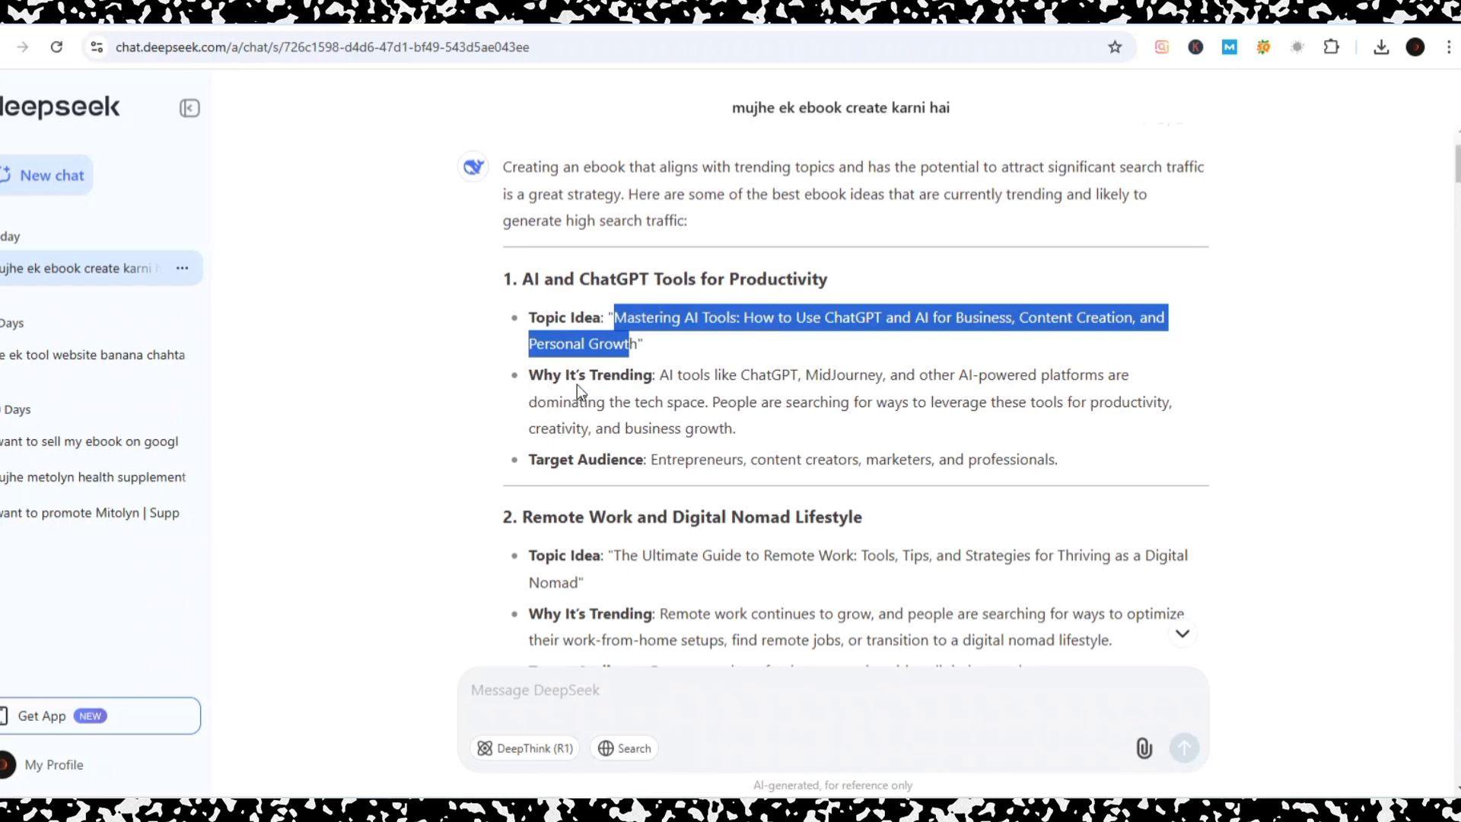
{"action": "left_click_drag", "start_coordinate": [661, 374], "coordinate": [723, 424]}
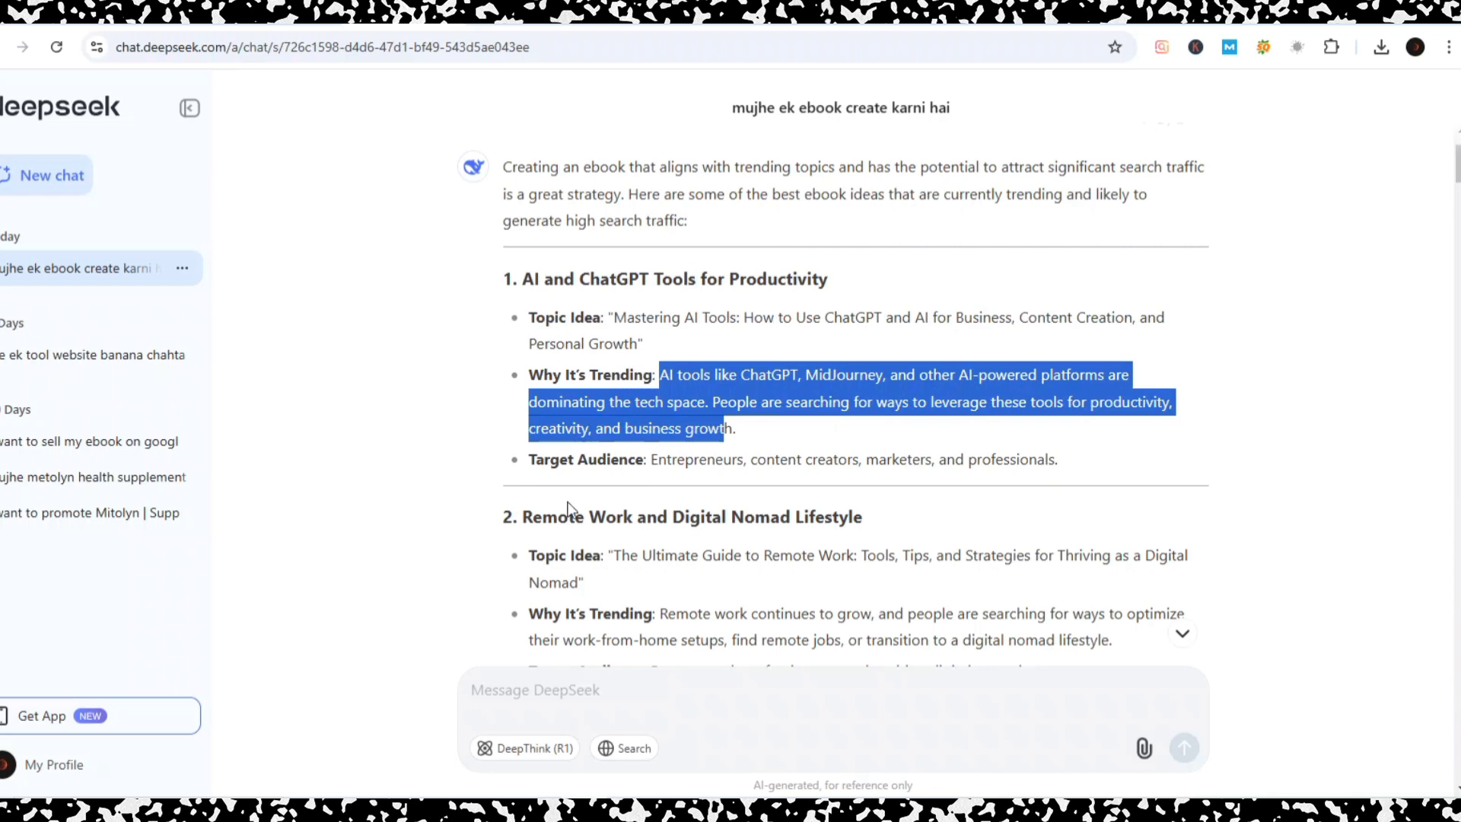
{"action": "left_click", "coordinate": [801, 449]}
Read through the other suggested ebook topics, from Remote Work and Digital Nomad Lifestyle to Cryptocurrency and Blockchain for Beginners.
{"action": "scroll", "coordinate": [807, 438], "scroll_direction": "down", "scroll_amount": 2}
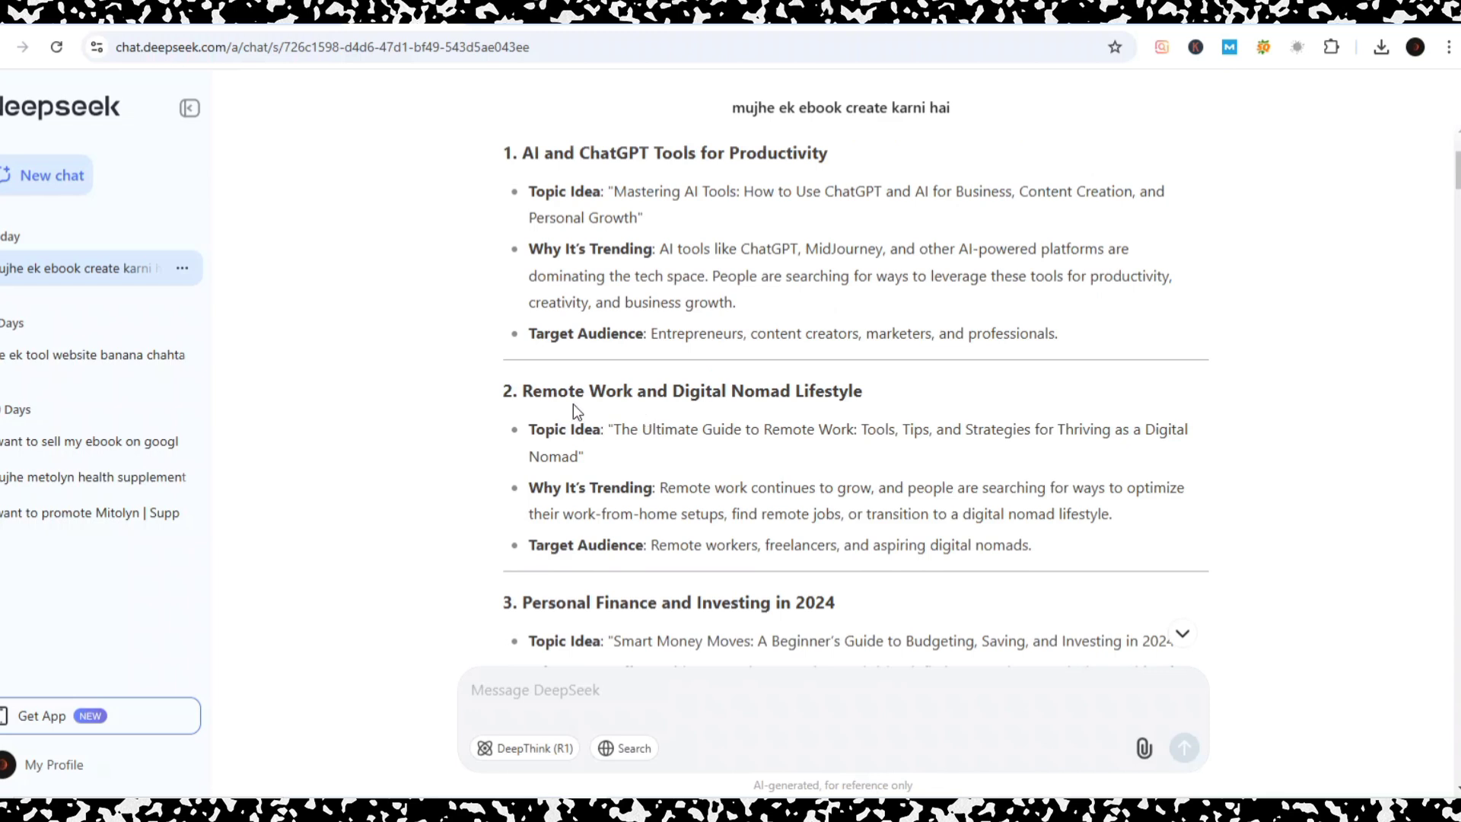
{"action": "scroll", "coordinate": [693, 413], "scroll_direction": "down", "scroll_amount": 2}
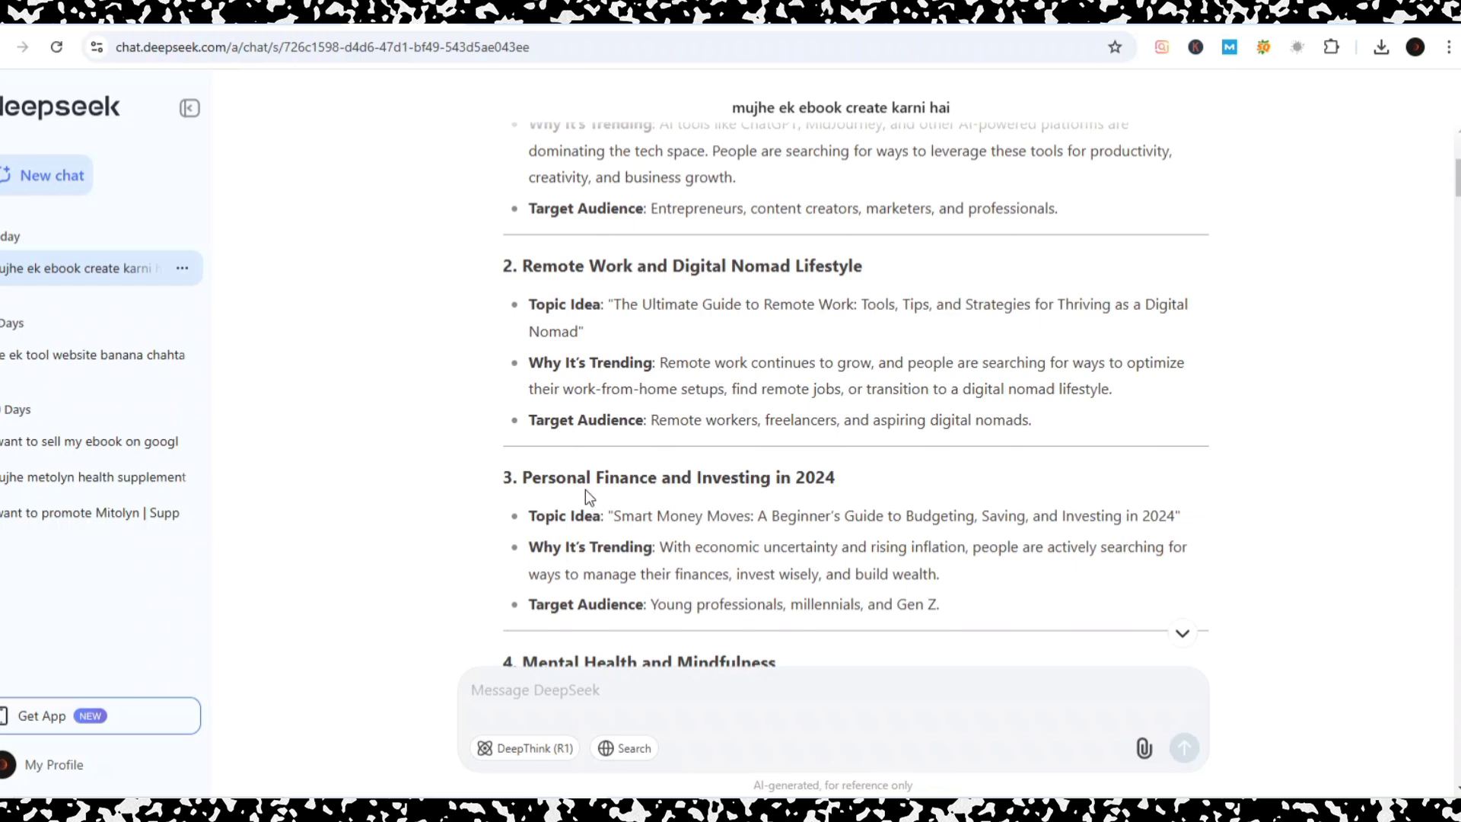
{"action": "scroll", "coordinate": [760, 487], "scroll_direction": "down", "scroll_amount": 1}
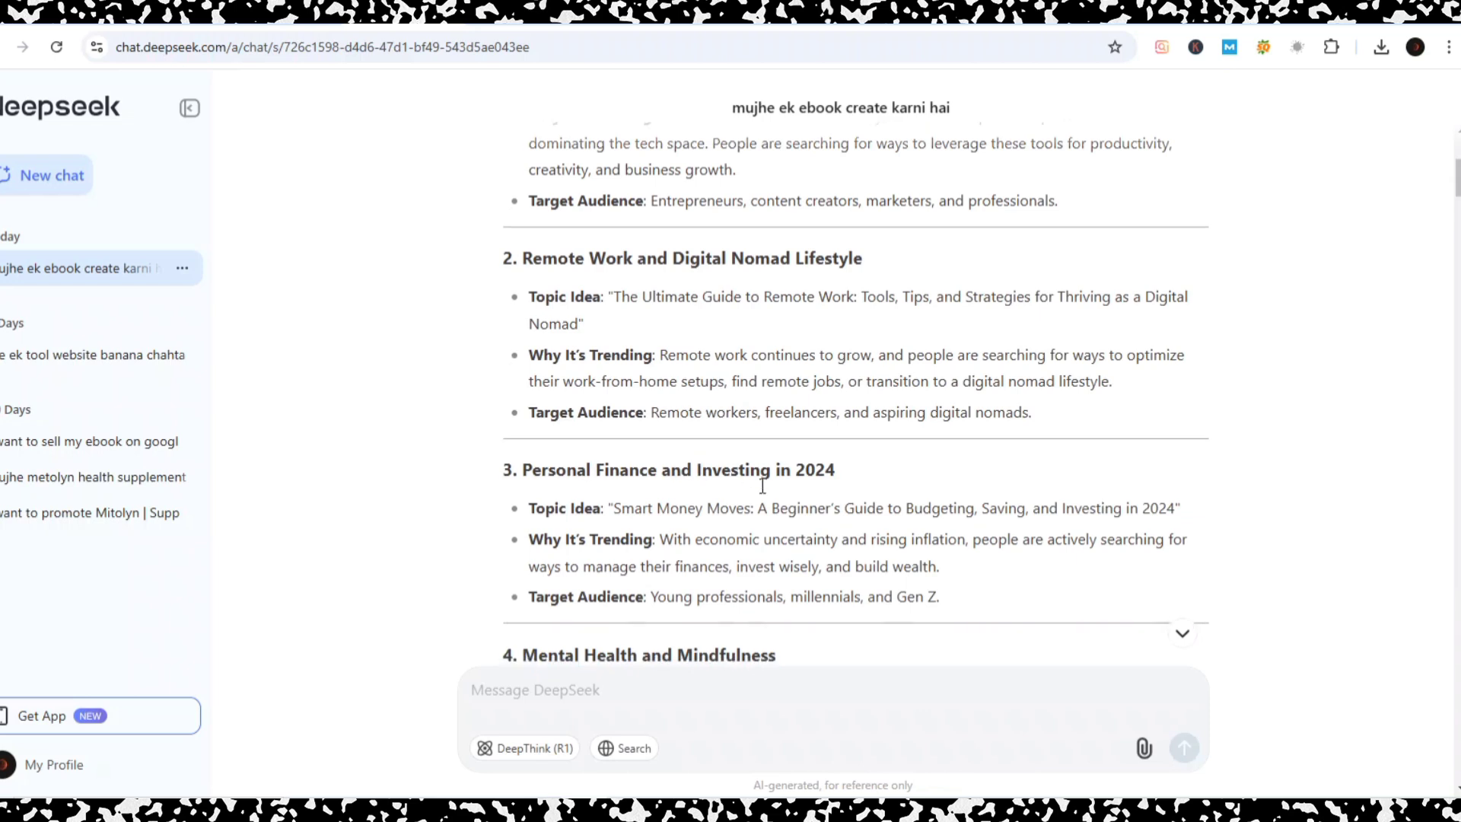
{"action": "scroll", "coordinate": [763, 486], "scroll_direction": "down", "scroll_amount": 2}
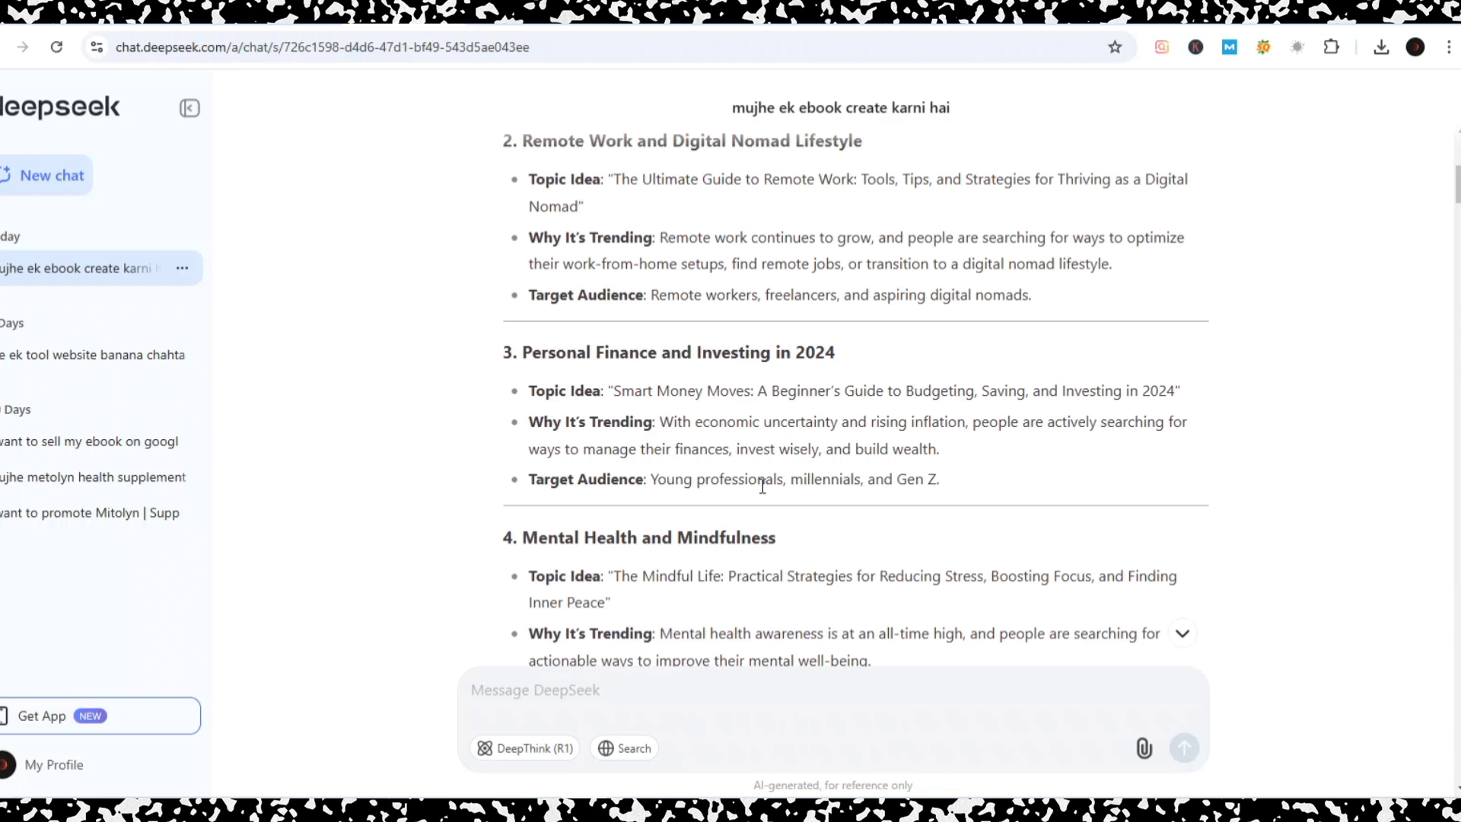
{"action": "scroll", "coordinate": [762, 486], "scroll_direction": "down", "scroll_amount": 3}
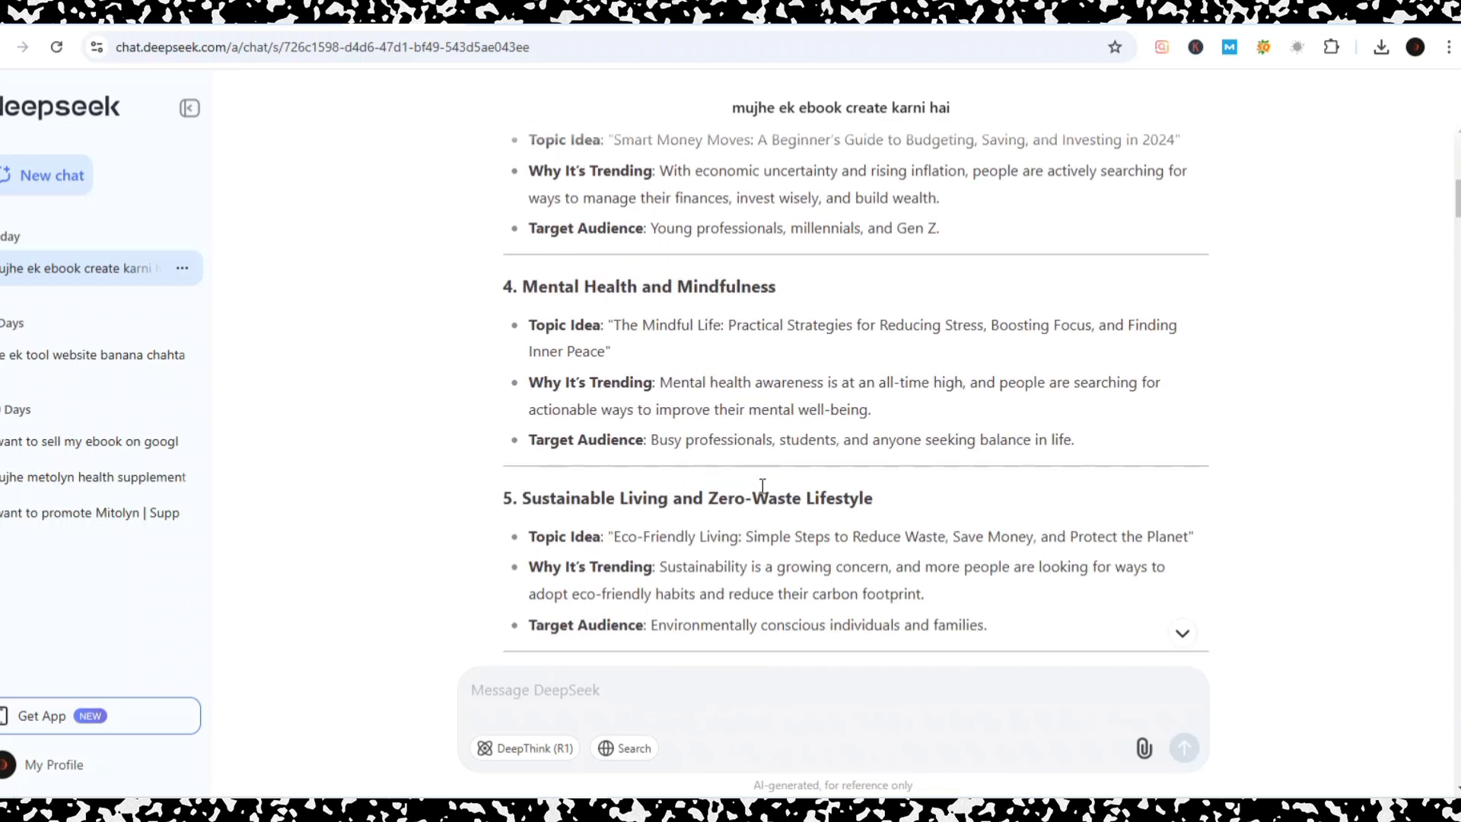
{"action": "scroll", "coordinate": [719, 452], "scroll_direction": "down", "scroll_amount": 2}
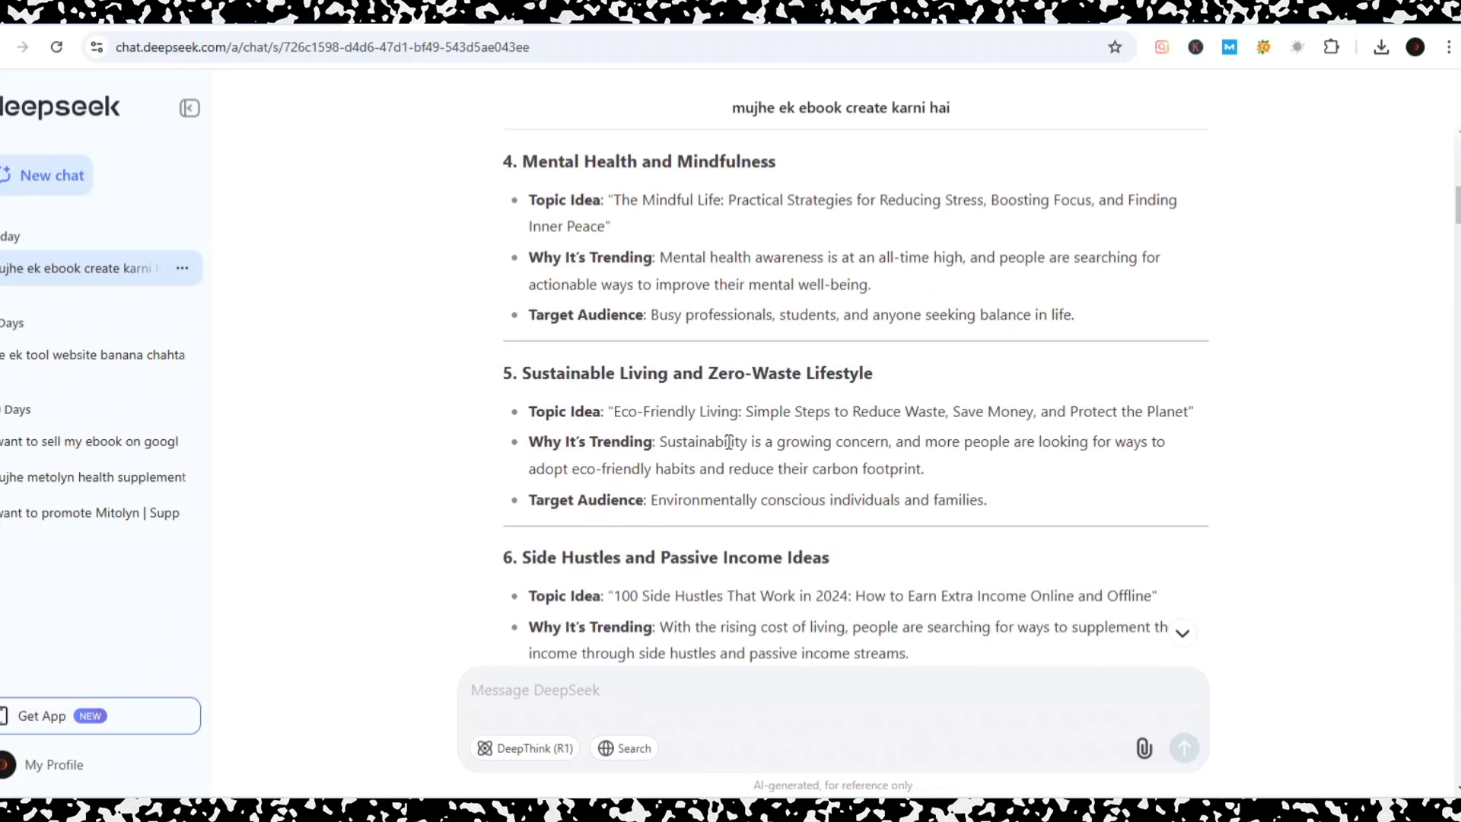
{"action": "scroll", "coordinate": [636, 441], "scroll_direction": "down", "scroll_amount": 2}
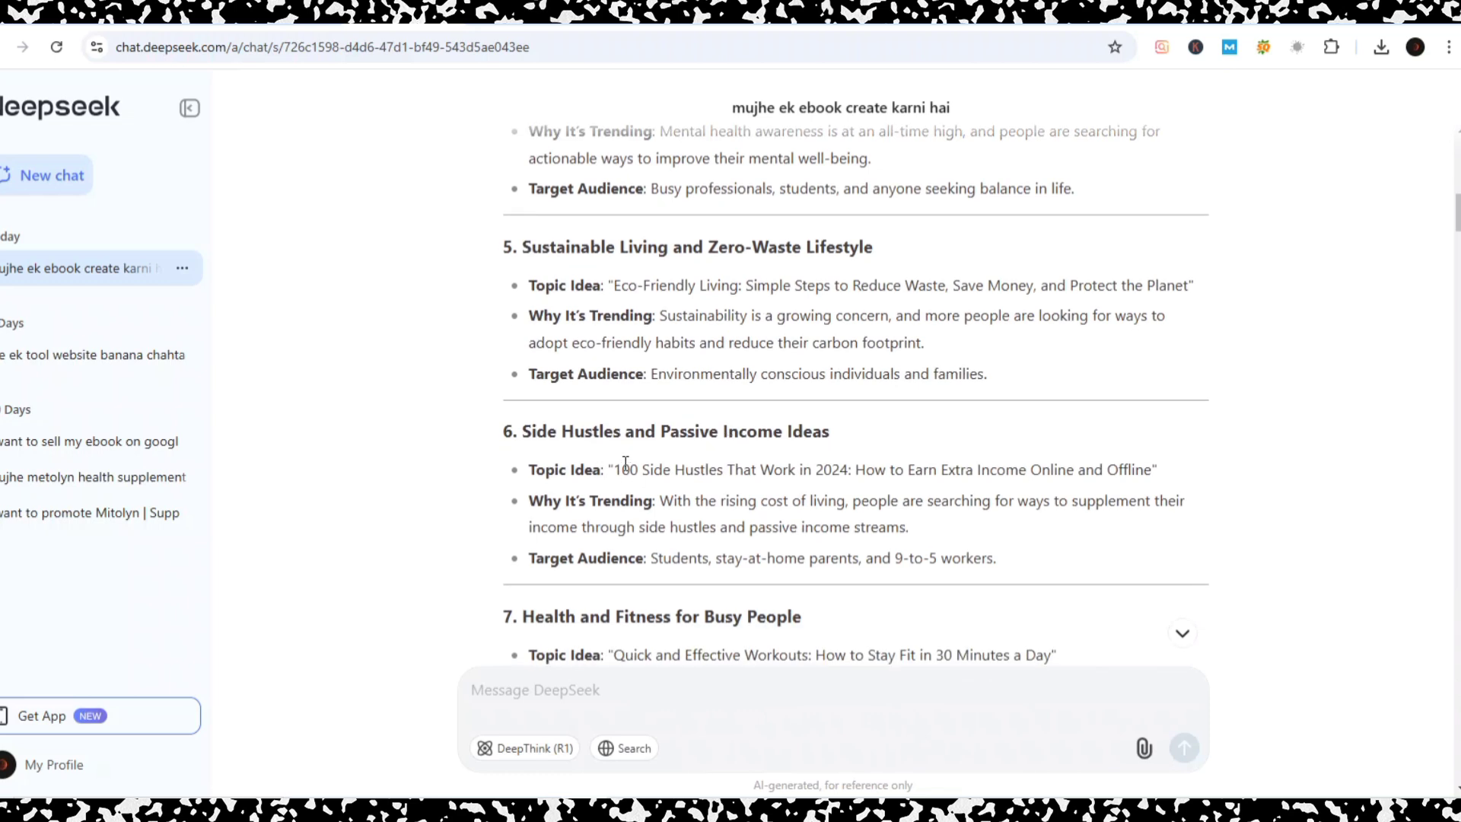
{"action": "scroll", "coordinate": [750, 473], "scroll_direction": "down", "scroll_amount": 1}
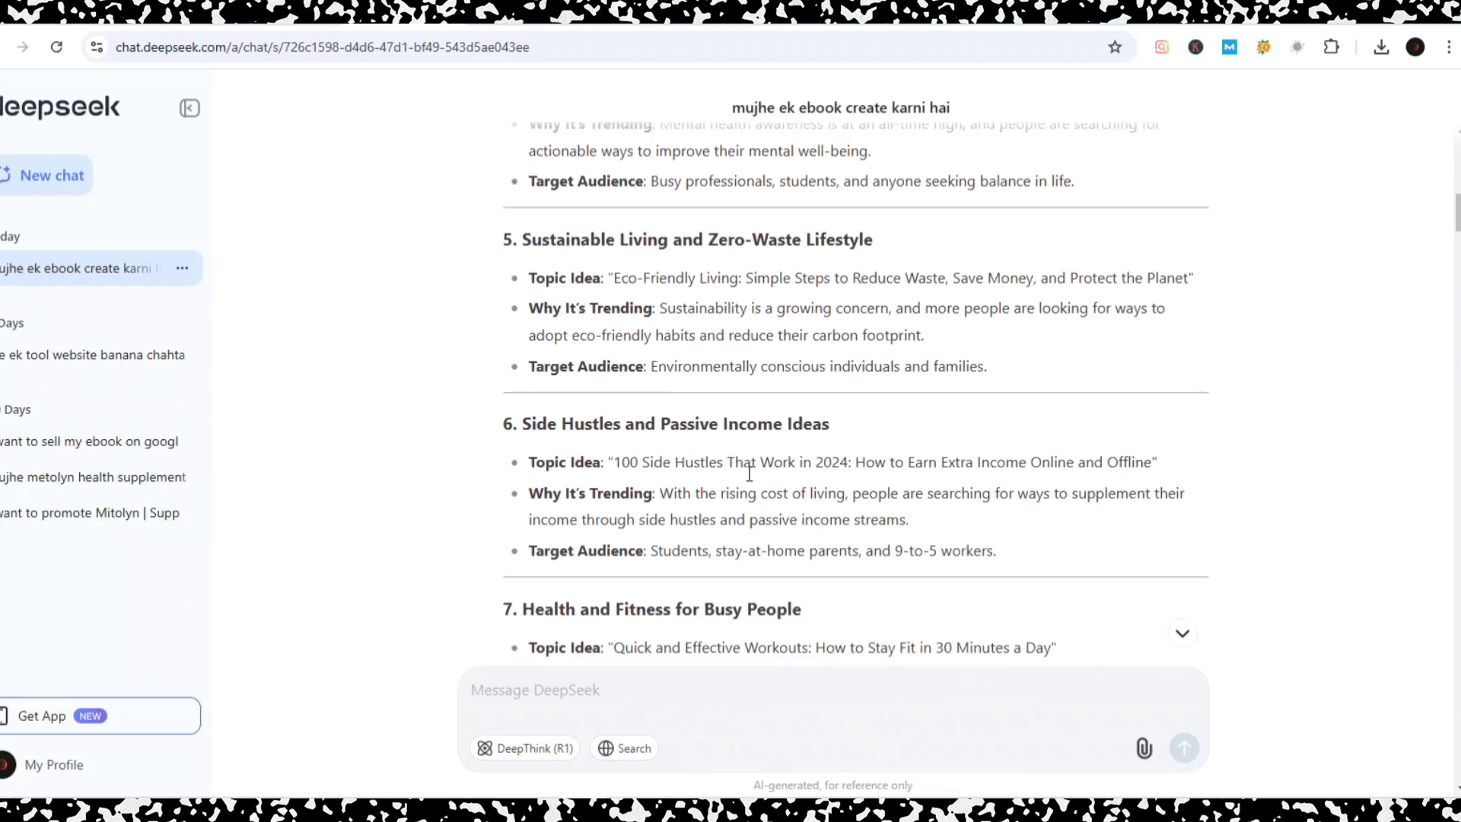
{"action": "scroll", "coordinate": [750, 473], "scroll_direction": "down", "scroll_amount": 2}
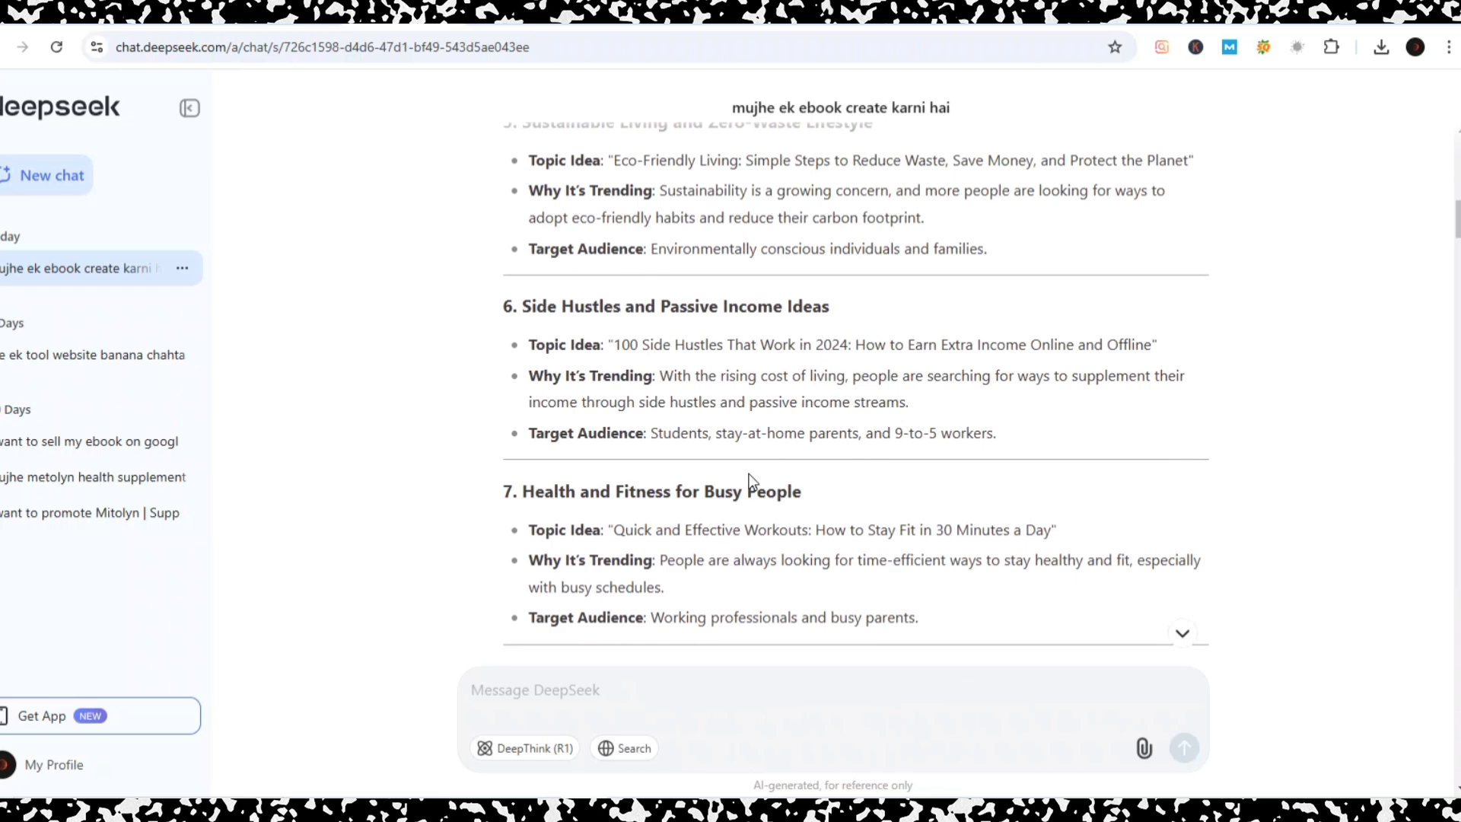
{"action": "scroll", "coordinate": [750, 478], "scroll_direction": "down", "scroll_amount": 4}
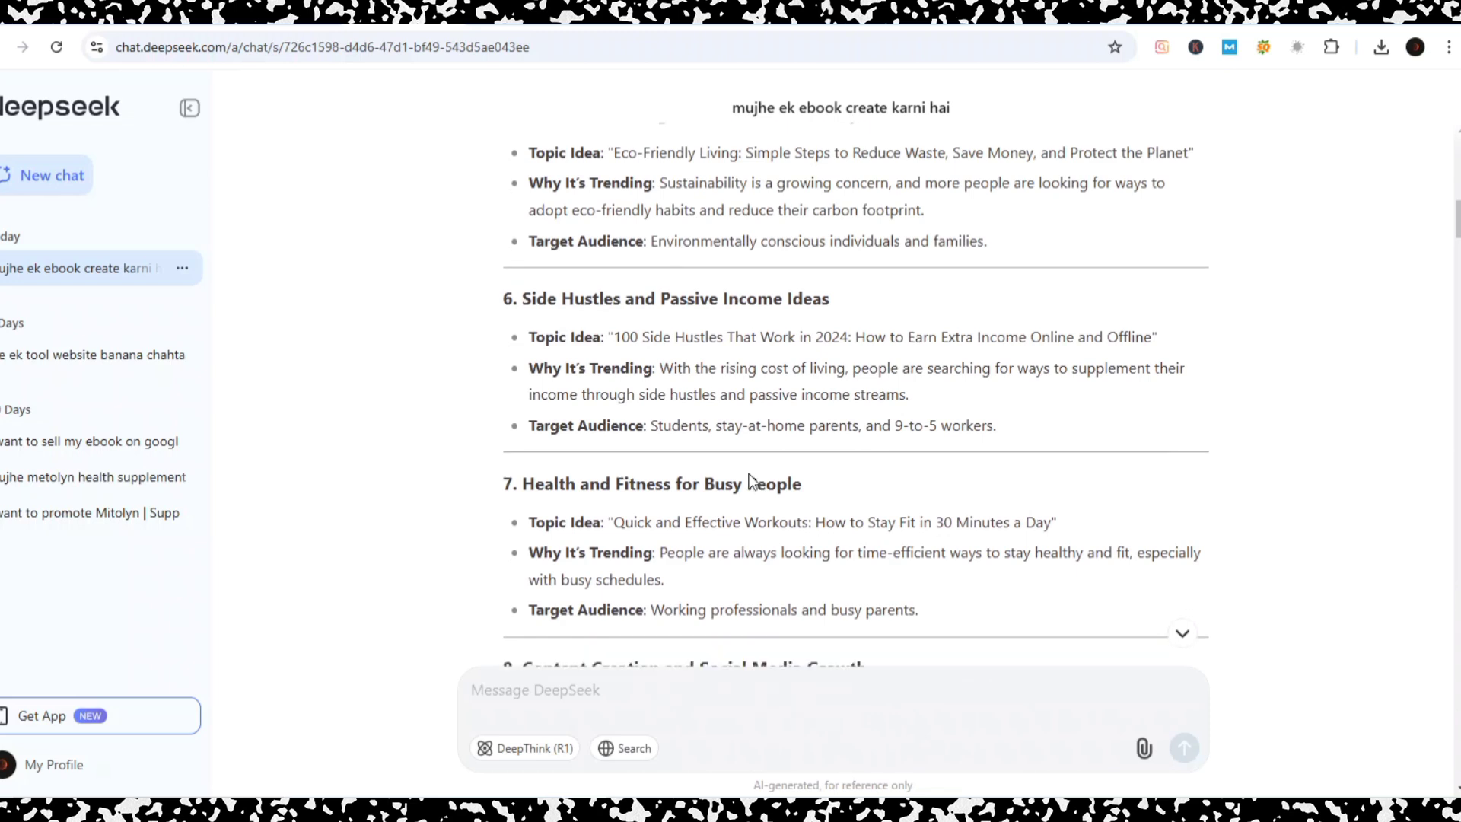
{"action": "scroll", "coordinate": [752, 481], "scroll_direction": "down", "scroll_amount": 5}
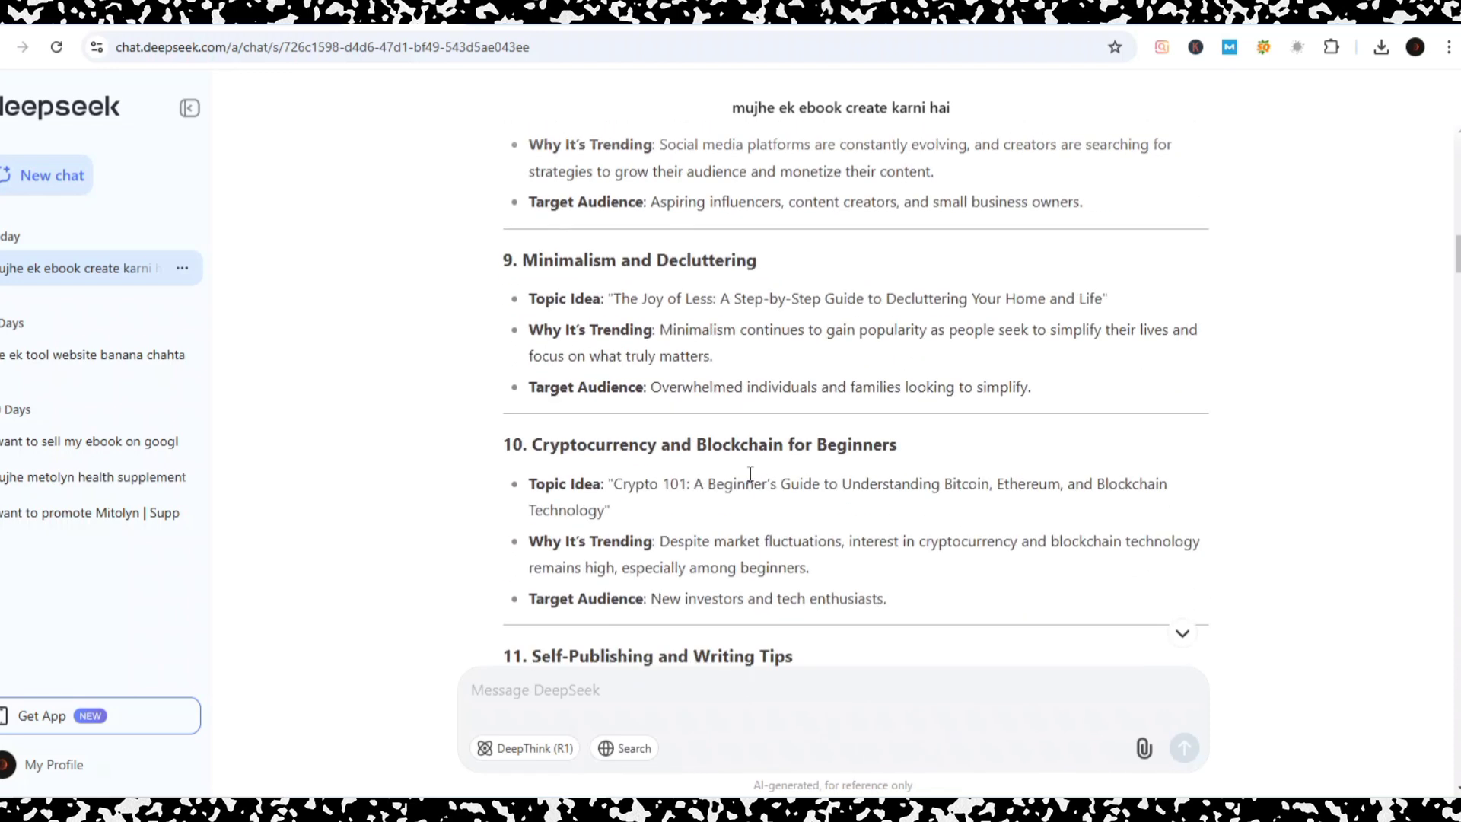
{"action": "scroll", "coordinate": [750, 478], "scroll_direction": "up", "scroll_amount": 5}
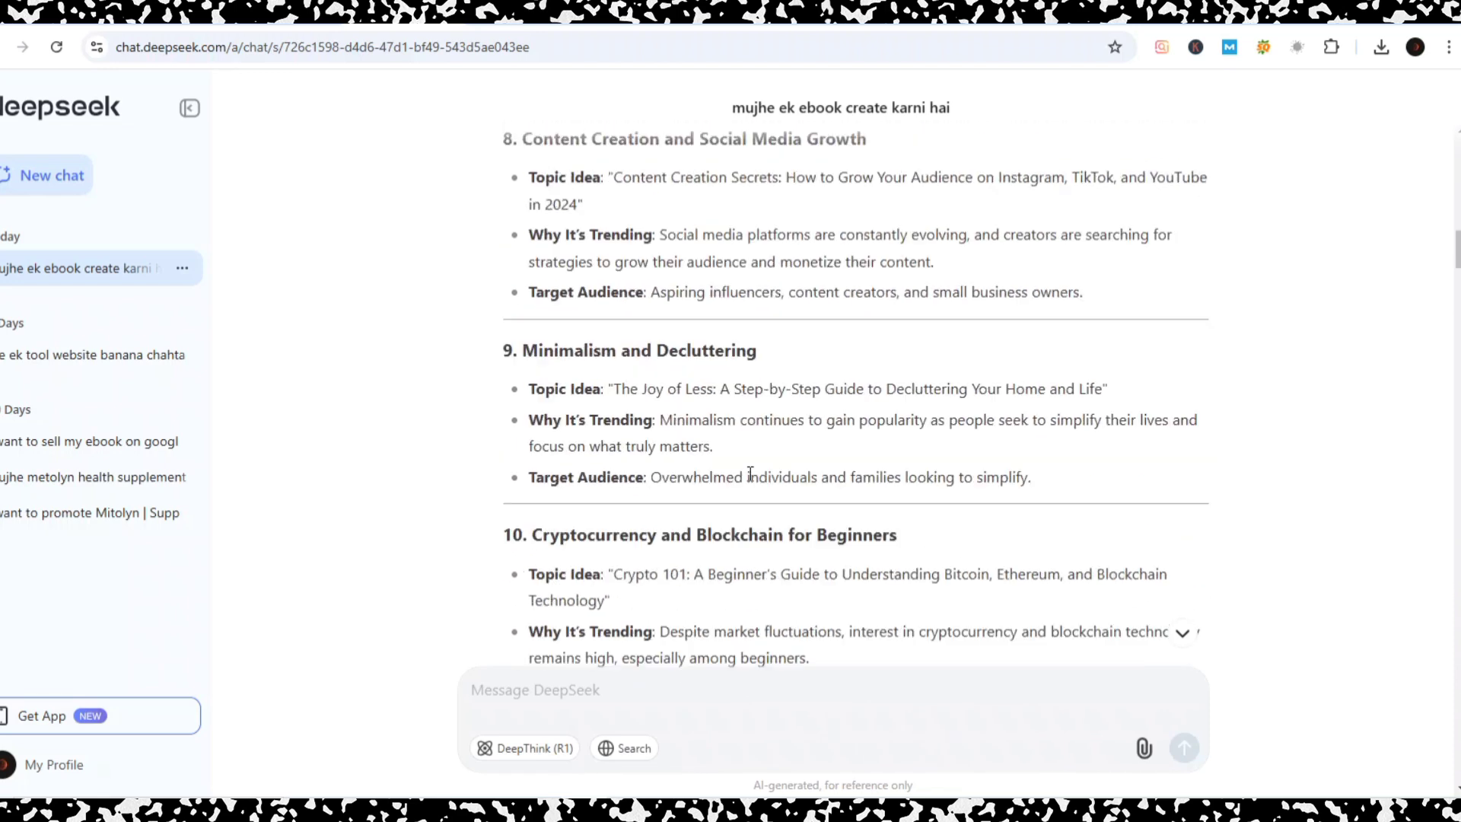
{"action": "scroll", "coordinate": [750, 478], "scroll_direction": "up", "scroll_amount": 2}
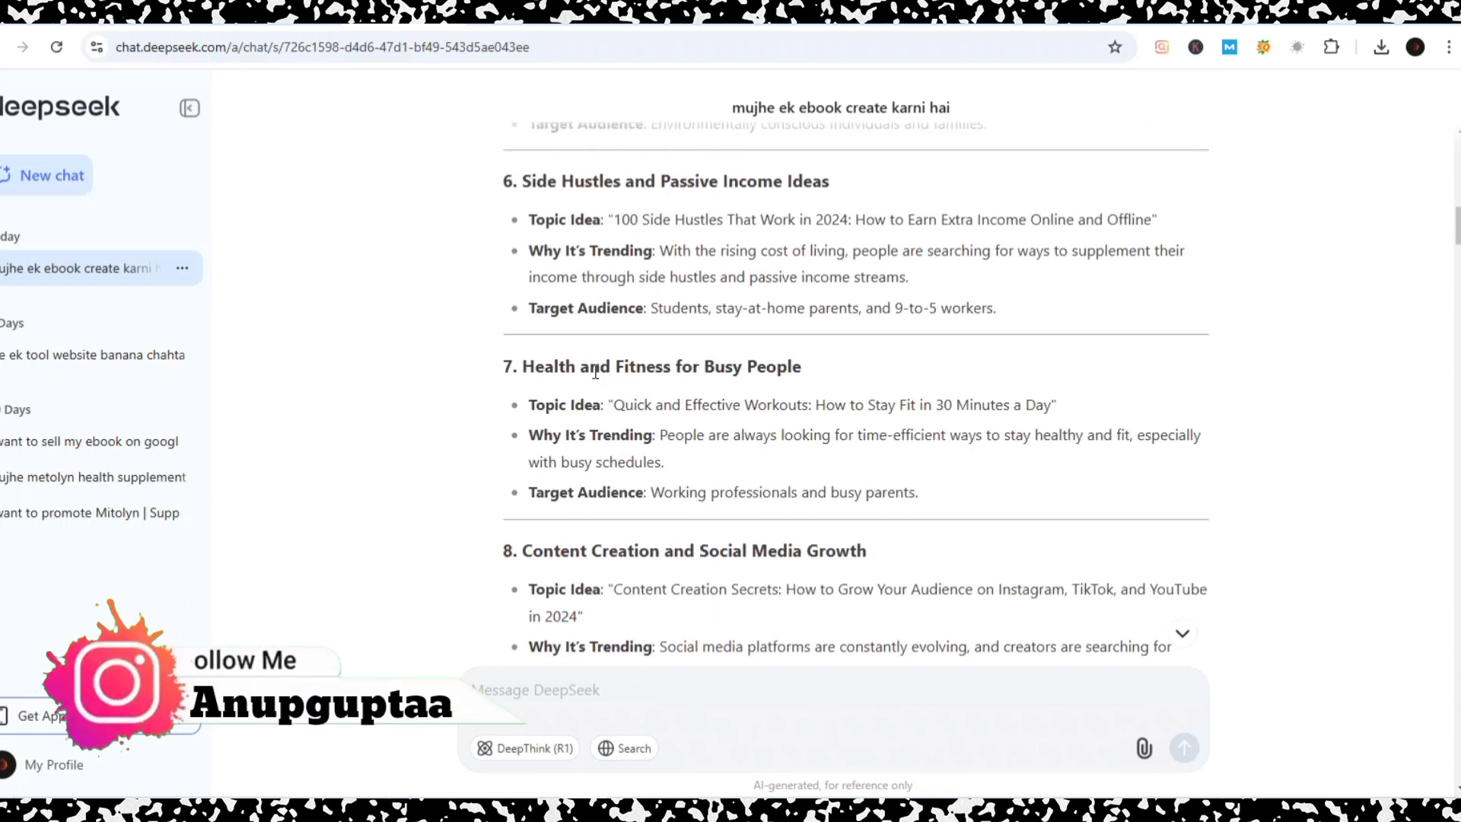
Highlight the Health and Fitness for Busy People heading and its topic idea about staying fit in 30 minutes a day.
{"action": "left_click_drag", "start_coordinate": [519, 371], "coordinate": [808, 375]}
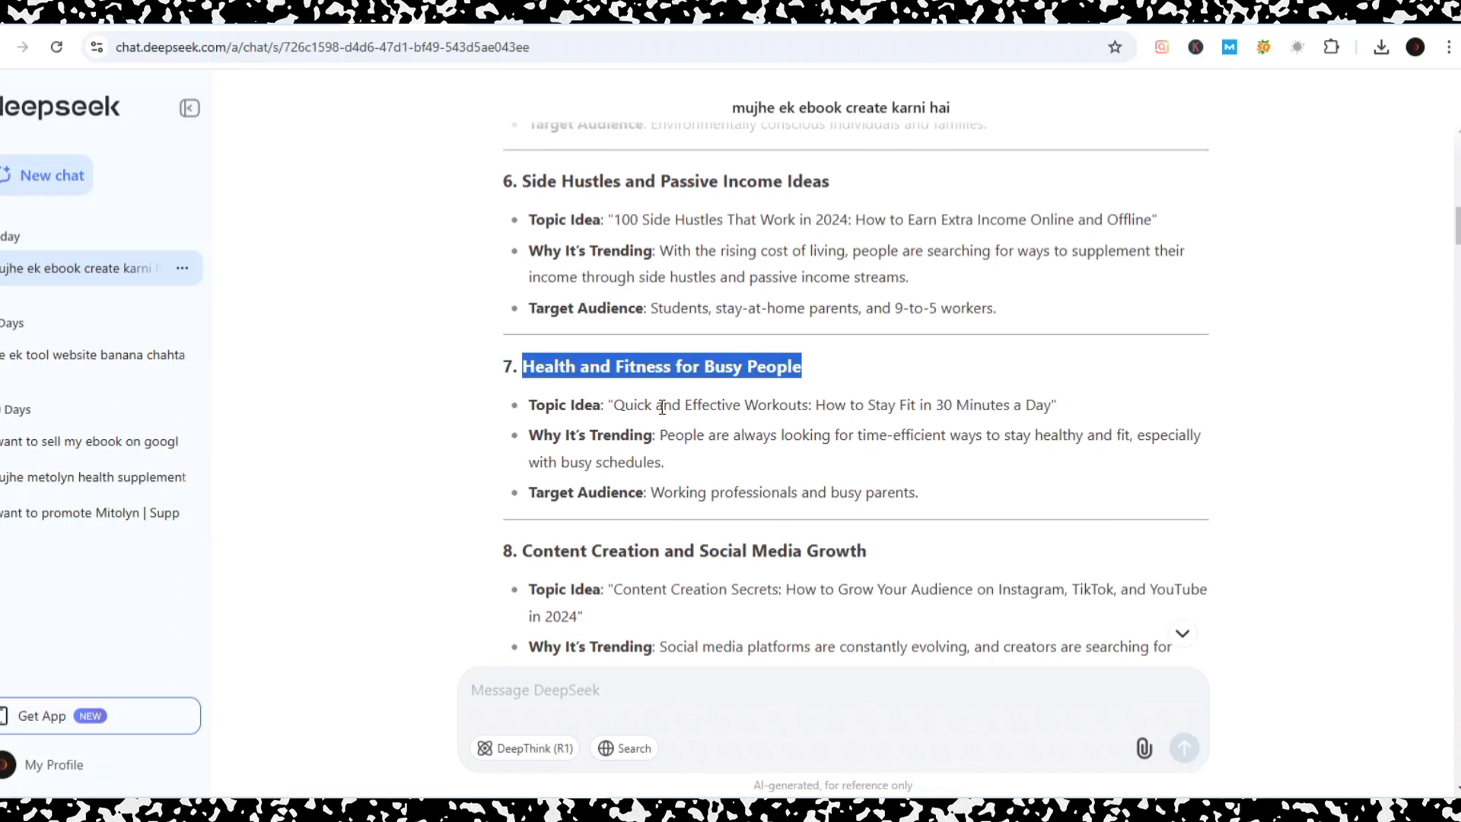
{"action": "left_click_drag", "start_coordinate": [614, 405], "coordinate": [1056, 401]}
{"action": "left_click", "coordinate": [879, 463]}
Review the follow-up prompt requesting a 10-page ebook, highlighting the topic "Quick and Effective Workouts: How to Stay Fit in 30 Minutes a Day".
{"action": "scroll", "coordinate": [879, 463], "scroll_direction": "down", "scroll_amount": 10}
{"action": "scroll", "coordinate": [880, 462], "scroll_direction": "down", "scroll_amount": 15}
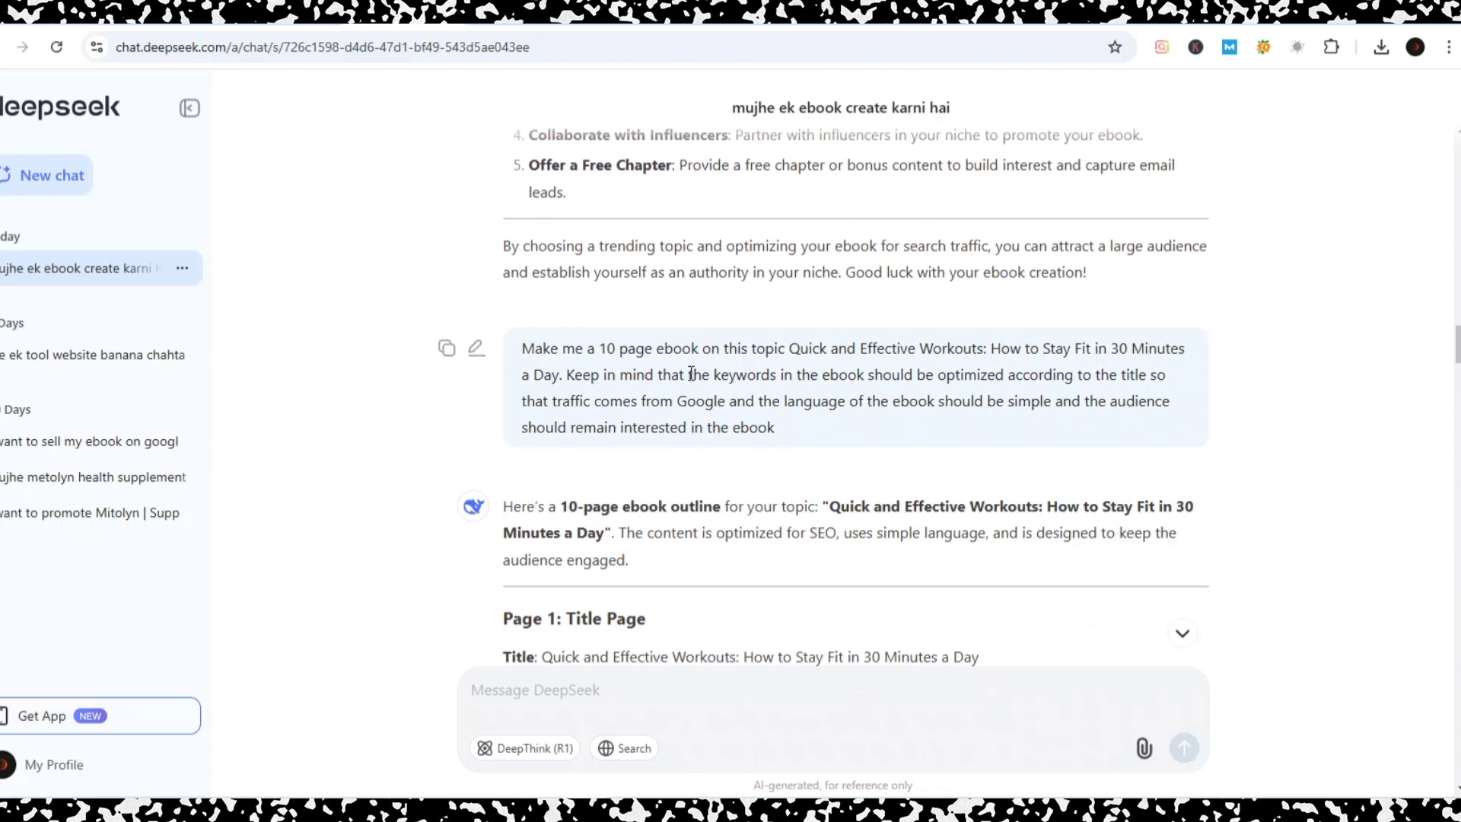
{"action": "left_click_drag", "start_coordinate": [789, 349], "coordinate": [581, 378]}
{"action": "left_click", "coordinate": [610, 375]}
{"action": "left_click", "coordinate": [668, 376]}
Examine the page-by-page outline of the 10-page workout ebook down to the "please write it" request.
{"action": "scroll", "coordinate": [723, 382], "scroll_direction": "down", "scroll_amount": 5}
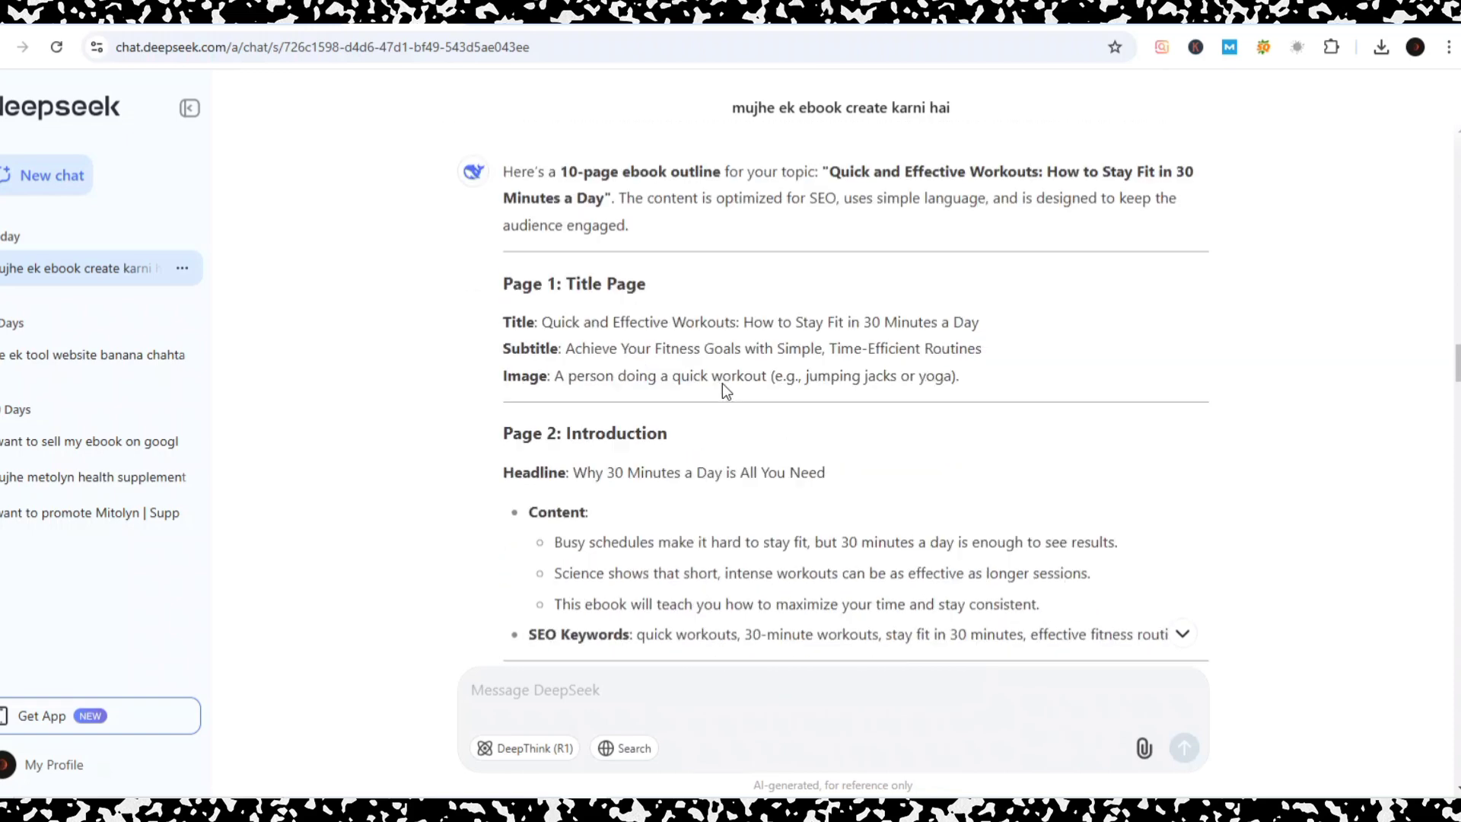
{"action": "scroll", "coordinate": [723, 382], "scroll_direction": "down", "scroll_amount": 10}
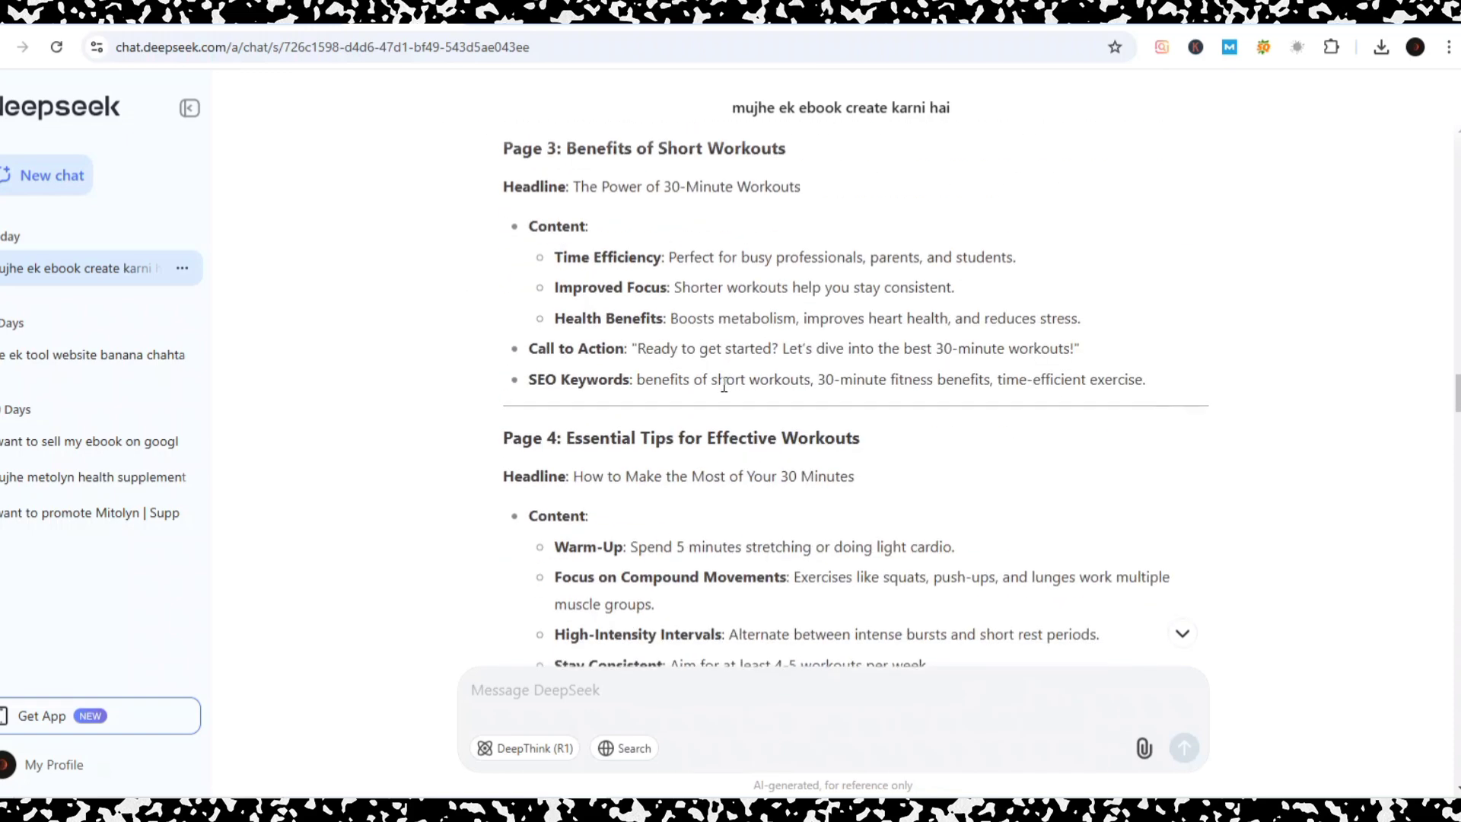
{"action": "scroll", "coordinate": [724, 383], "scroll_direction": "down", "scroll_amount": 12}
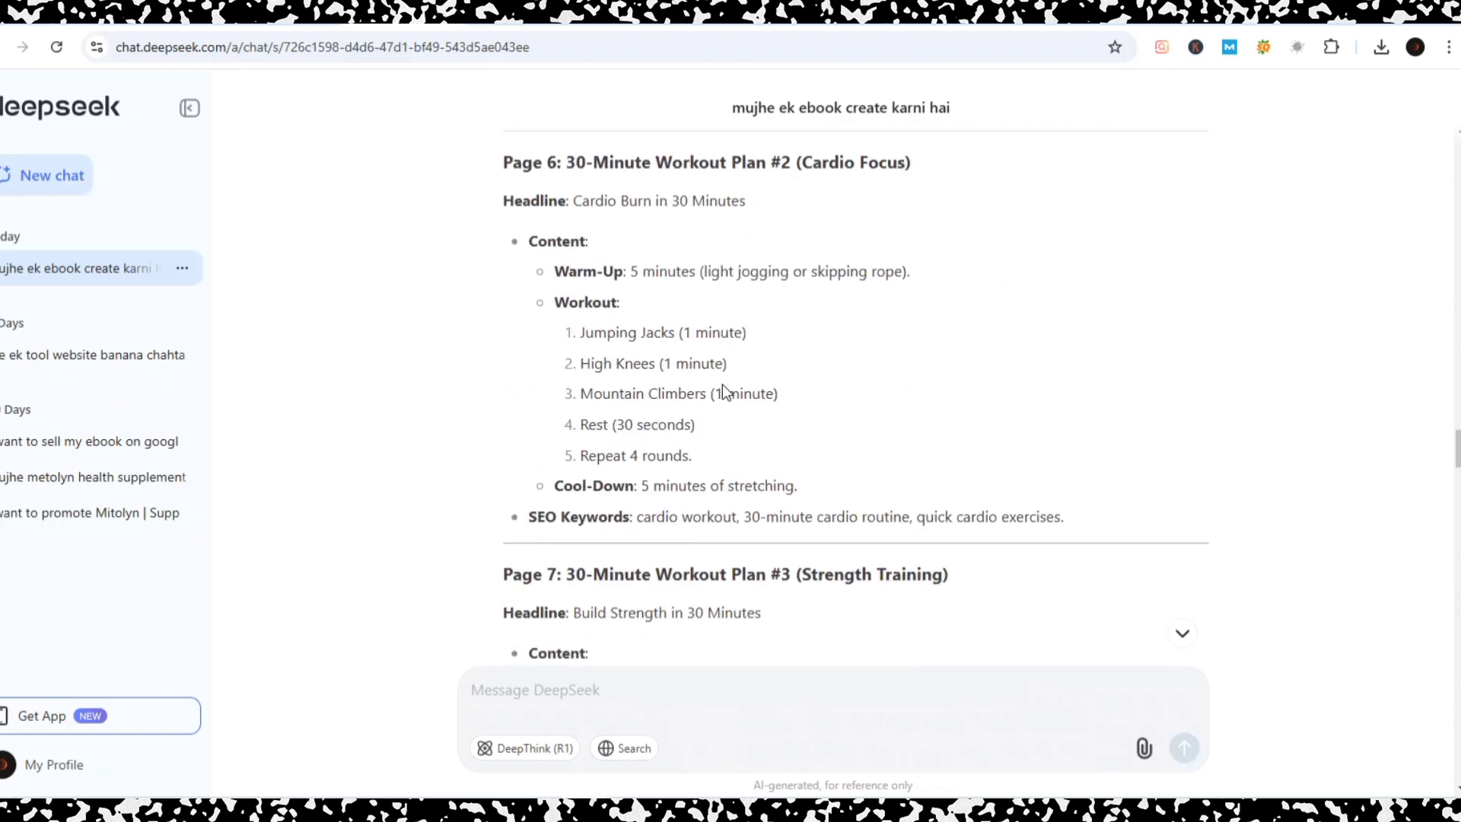
{"action": "scroll", "coordinate": [723, 385], "scroll_direction": "down", "scroll_amount": 1}
{"action": "scroll", "coordinate": [723, 385], "scroll_direction": "down", "scroll_amount": 3}
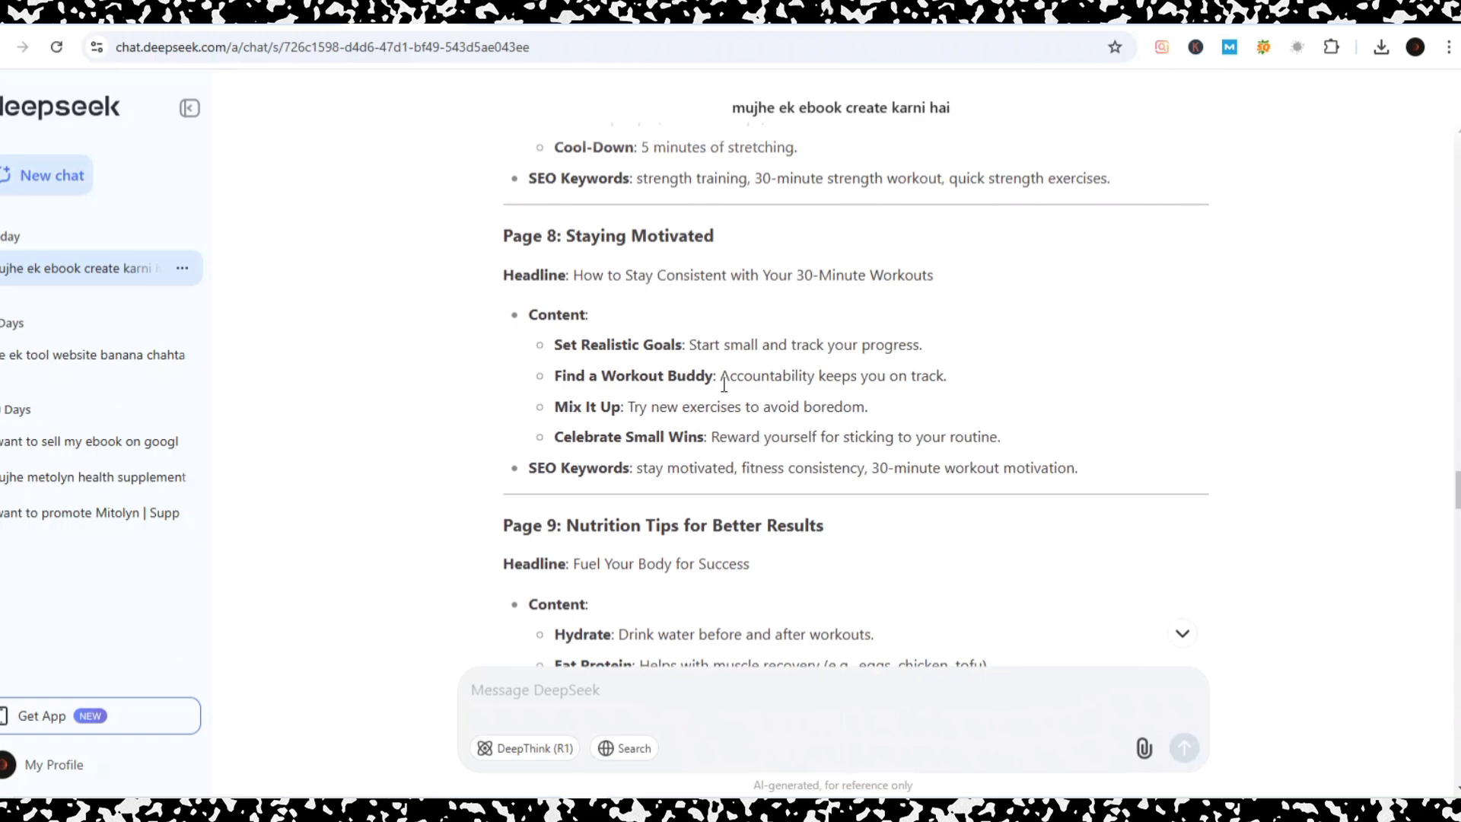
{"action": "scroll", "coordinate": [724, 383], "scroll_direction": "down", "scroll_amount": 15}
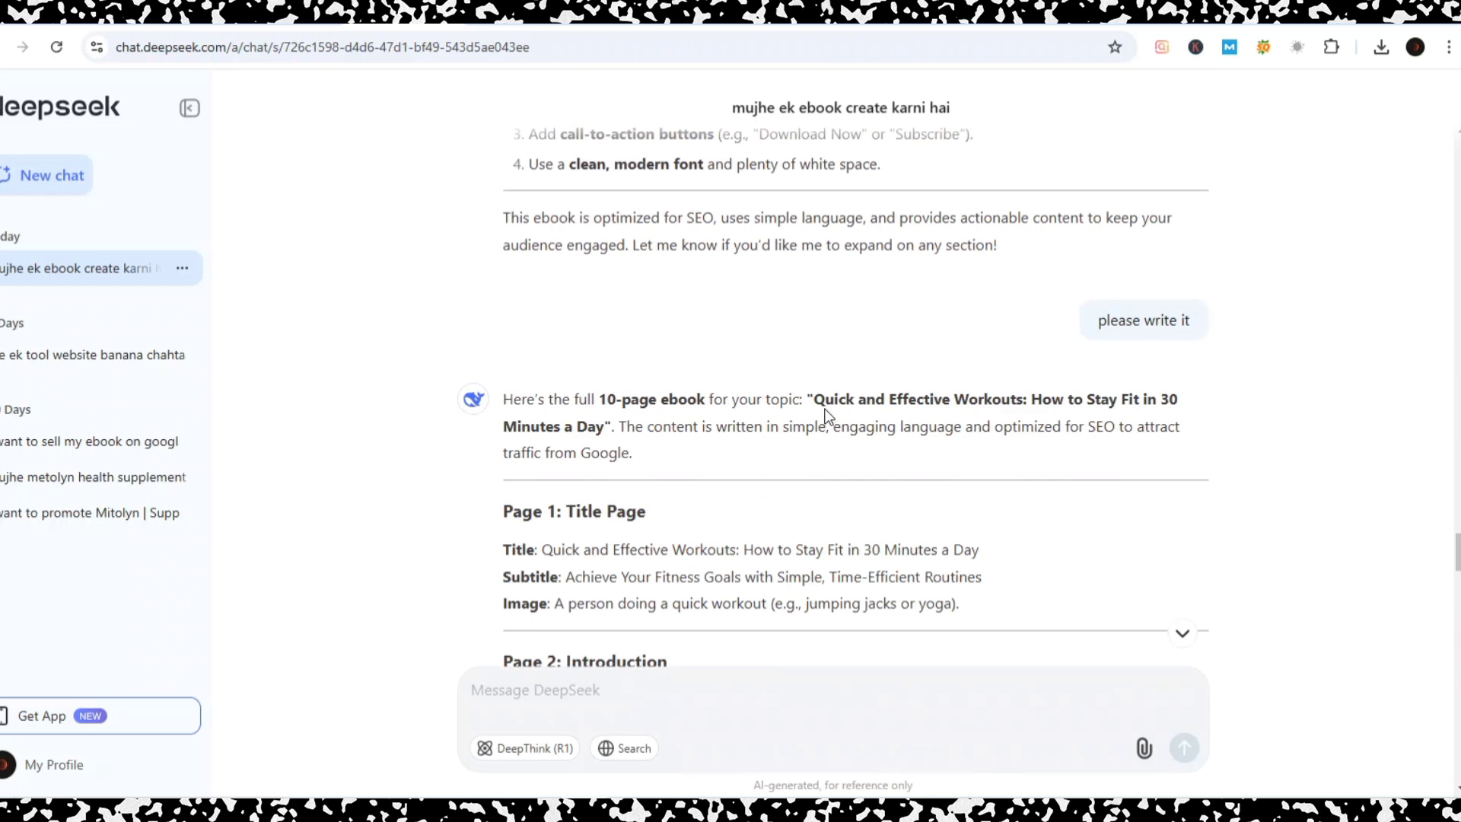
Read through the fully written 10-page ebook and return to the Page 5 full-body workout plan.
{"action": "scroll", "coordinate": [827, 415], "scroll_direction": "down", "scroll_amount": 6}
{"action": "scroll", "coordinate": [828, 409], "scroll_direction": "down", "scroll_amount": 15}
{"action": "scroll", "coordinate": [827, 409], "scroll_direction": "down", "scroll_amount": 15}
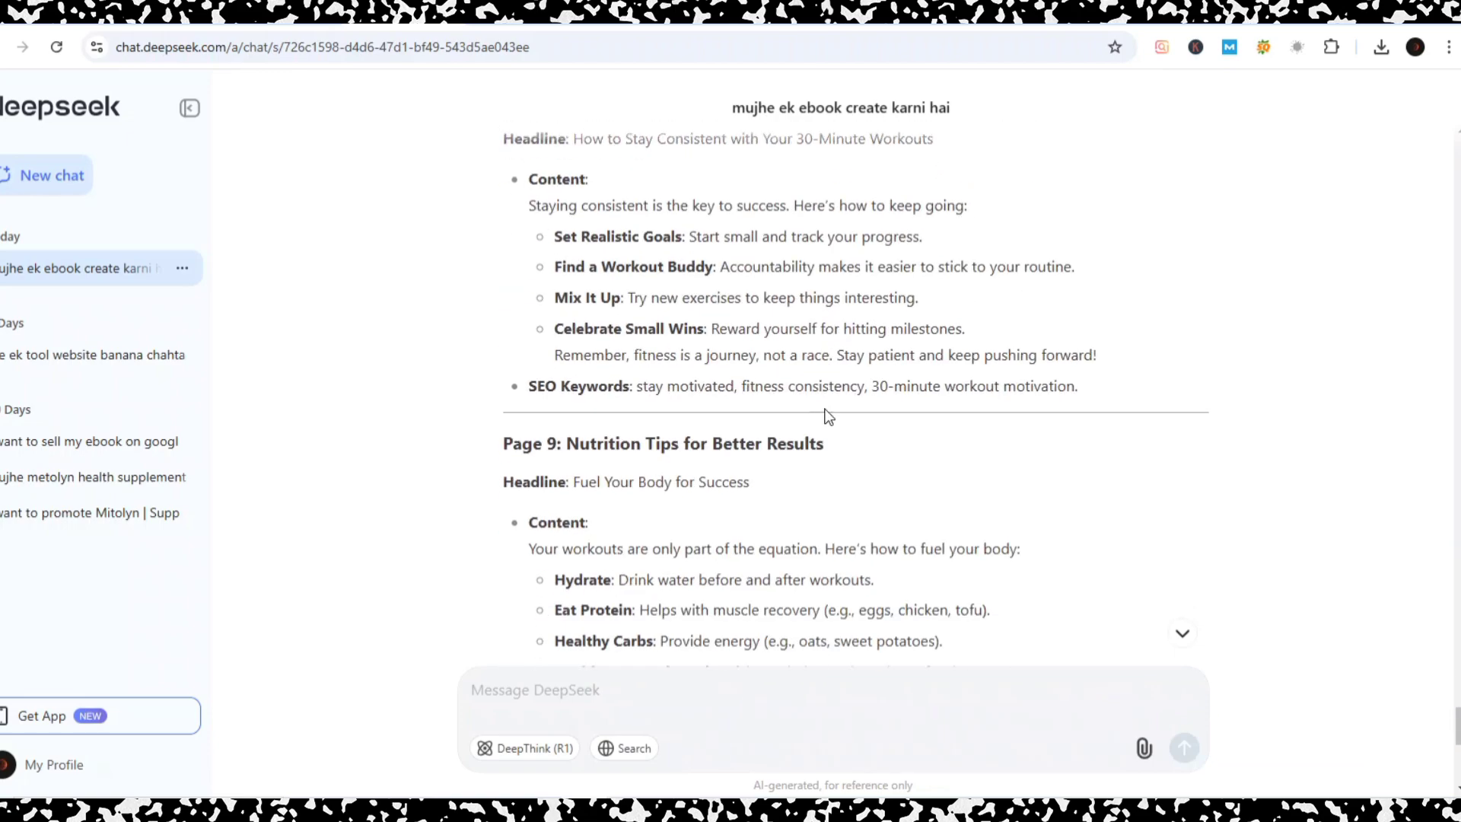
{"action": "scroll", "coordinate": [828, 416], "scroll_direction": "down", "scroll_amount": 3}
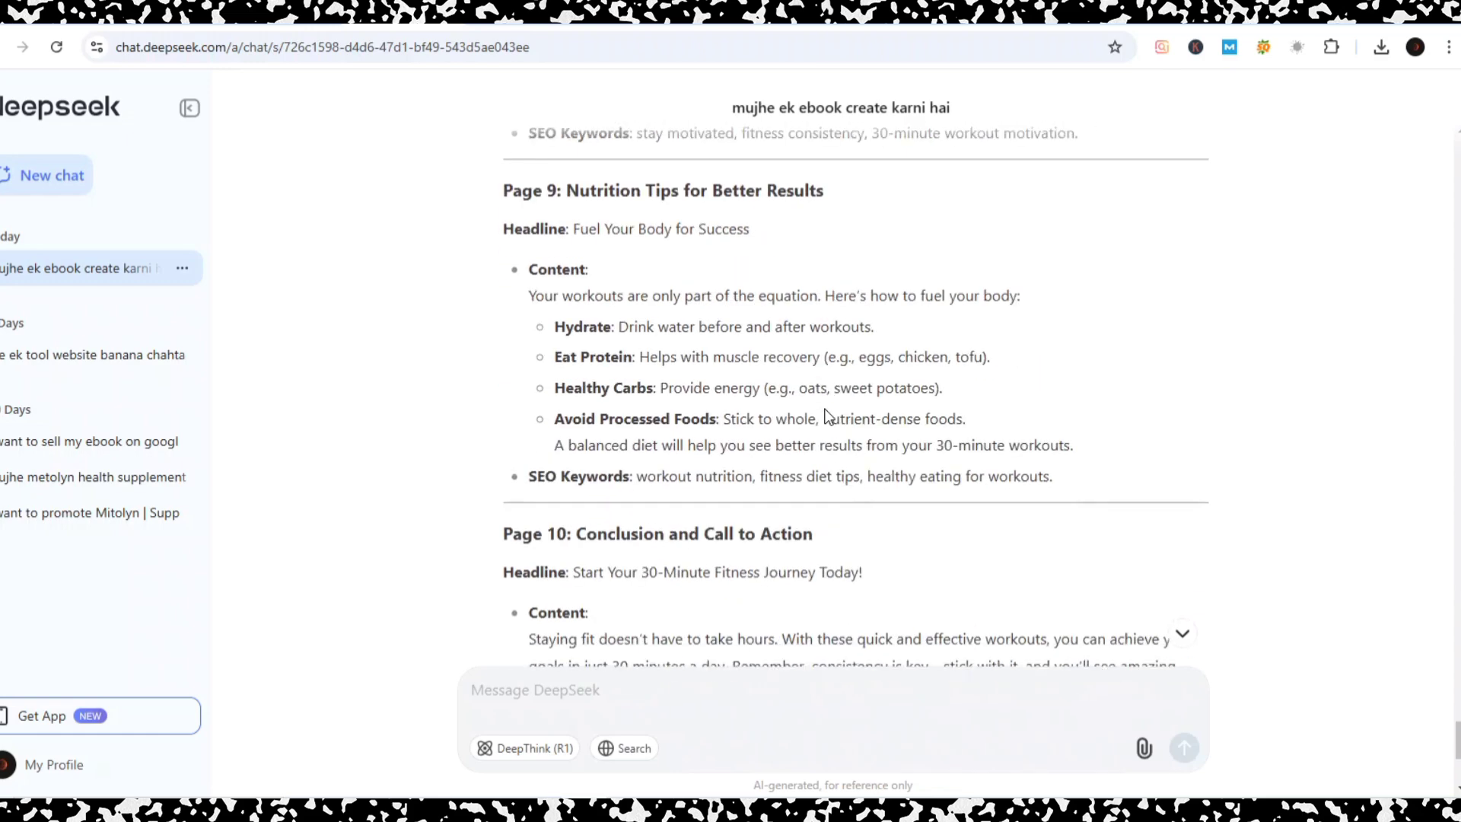
{"action": "scroll", "coordinate": [828, 416], "scroll_direction": "down", "scroll_amount": 3}
{"action": "scroll", "coordinate": [828, 411], "scroll_direction": "up", "scroll_amount": 11}
{"action": "scroll", "coordinate": [827, 411], "scroll_direction": "up", "scroll_amount": 7}
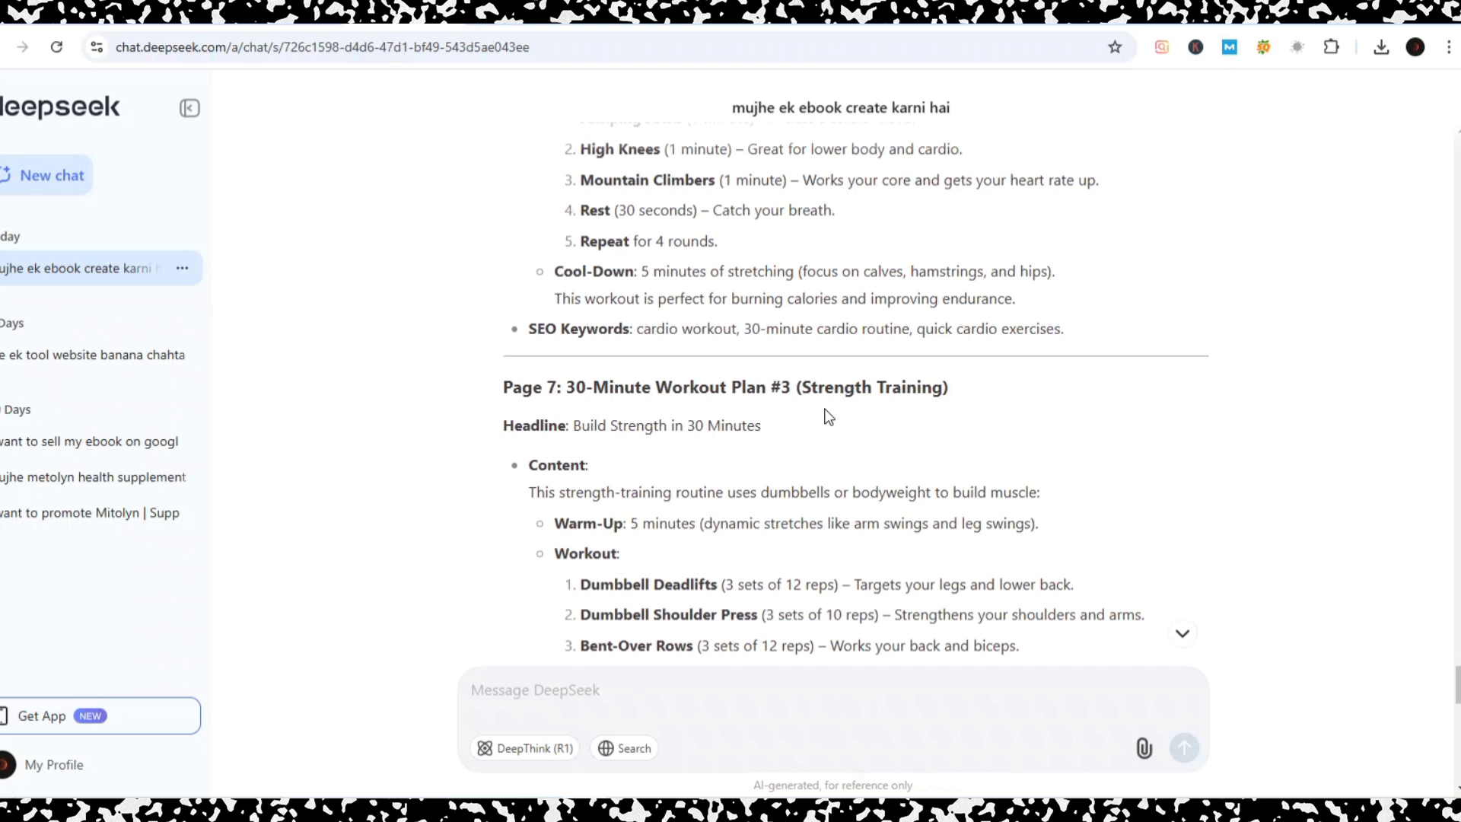
{"action": "scroll", "coordinate": [829, 417], "scroll_direction": "up", "scroll_amount": 8}
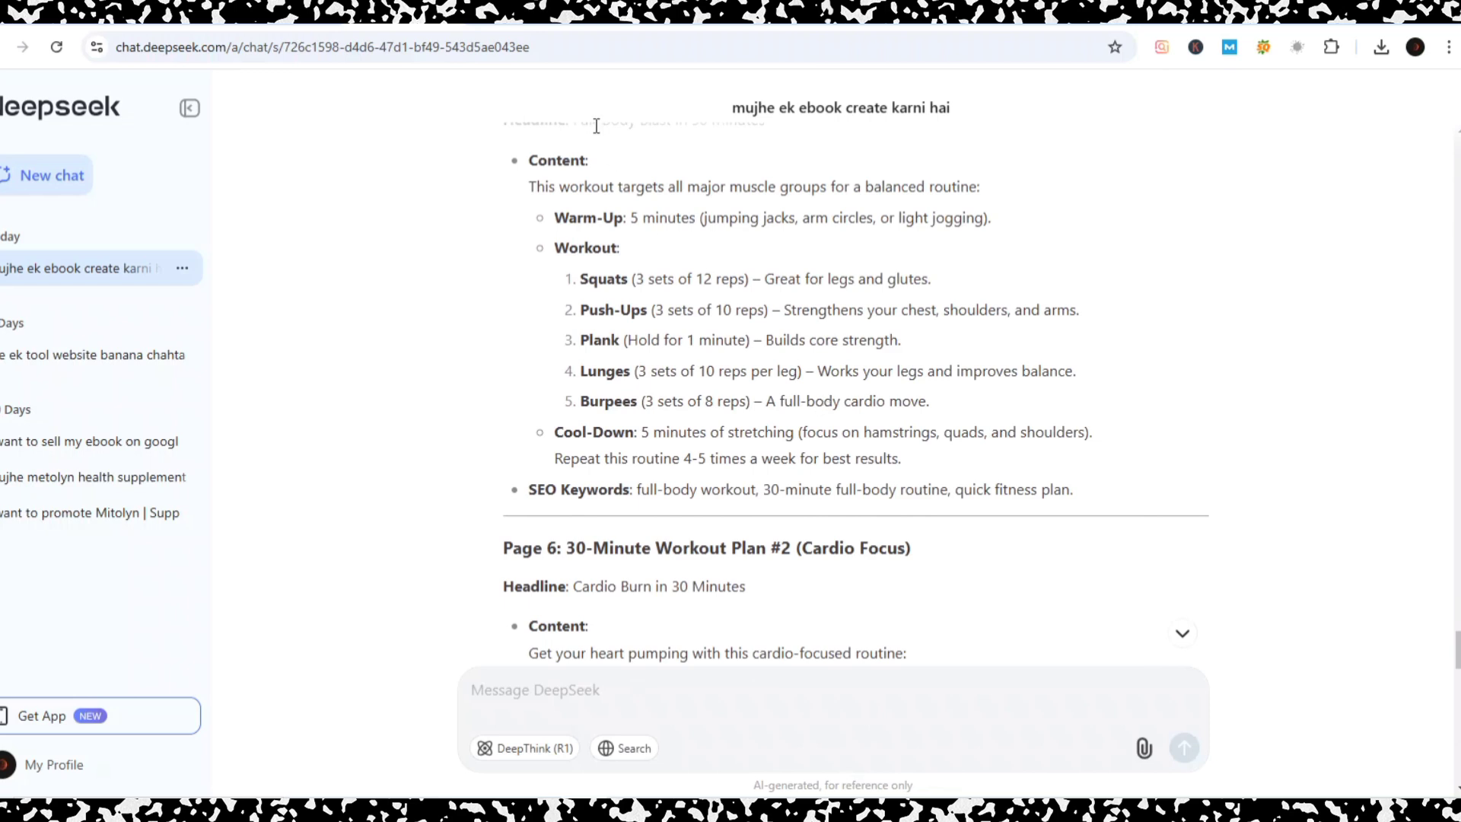
{"action": "scroll", "coordinate": [590, 236], "scroll_direction": "up", "scroll_amount": 2}
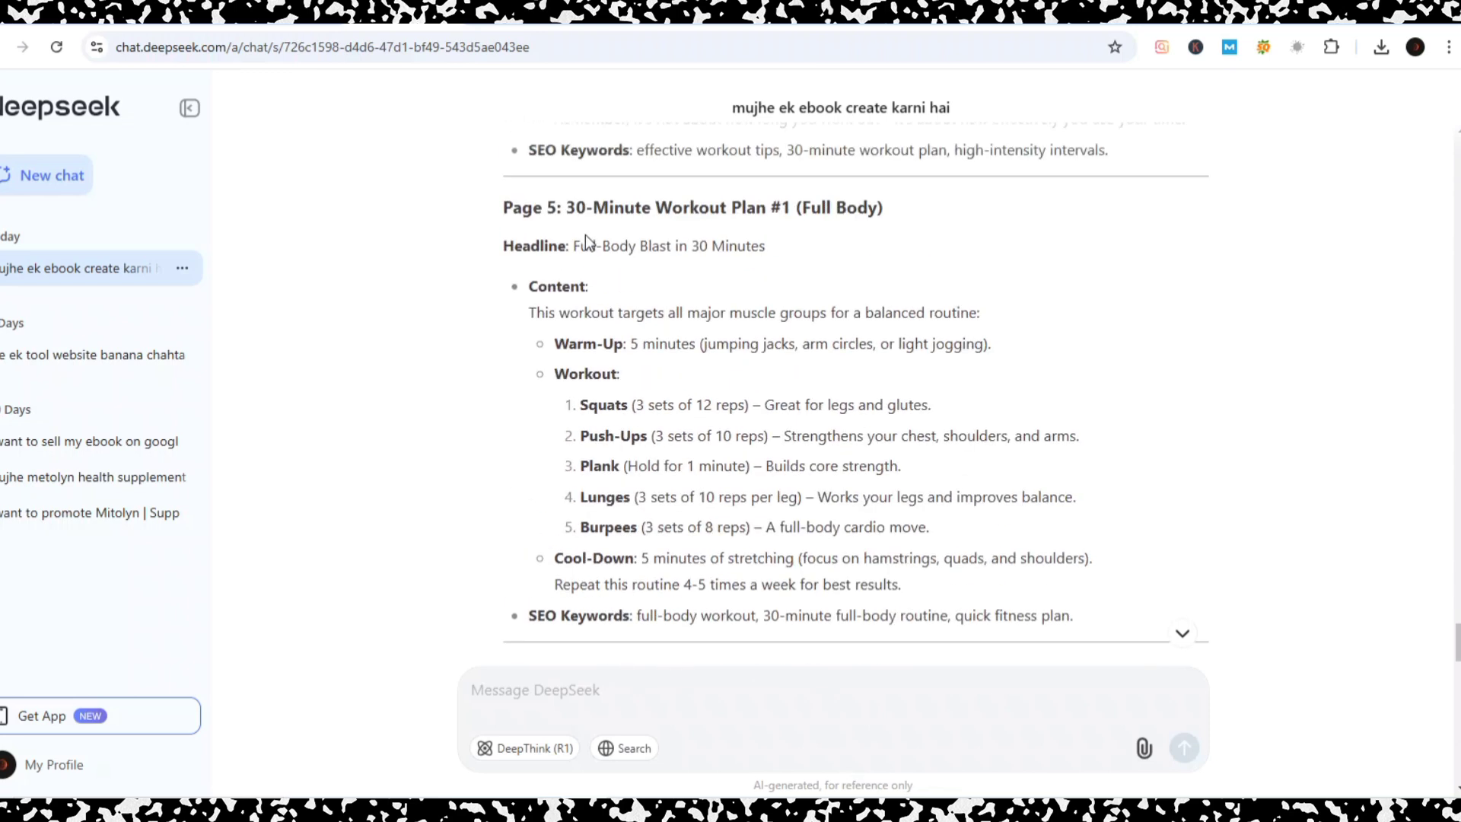
Switch to Google Docs, open the untitled document containing the workout ebook text, and look through its pages.
{"action": "left_click", "coordinate": [499, 12]}
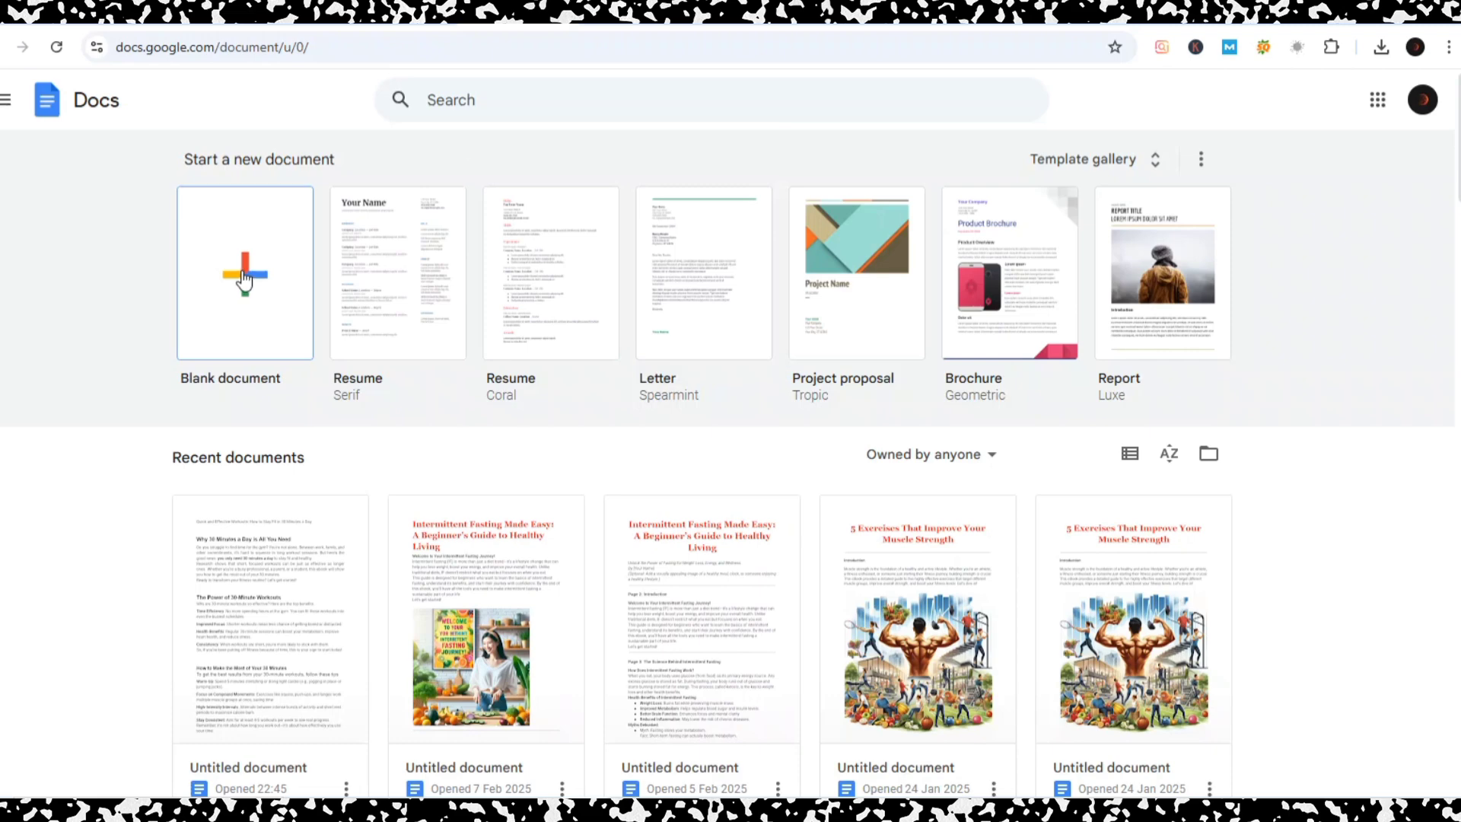
{"action": "left_click", "coordinate": [605, 28]}
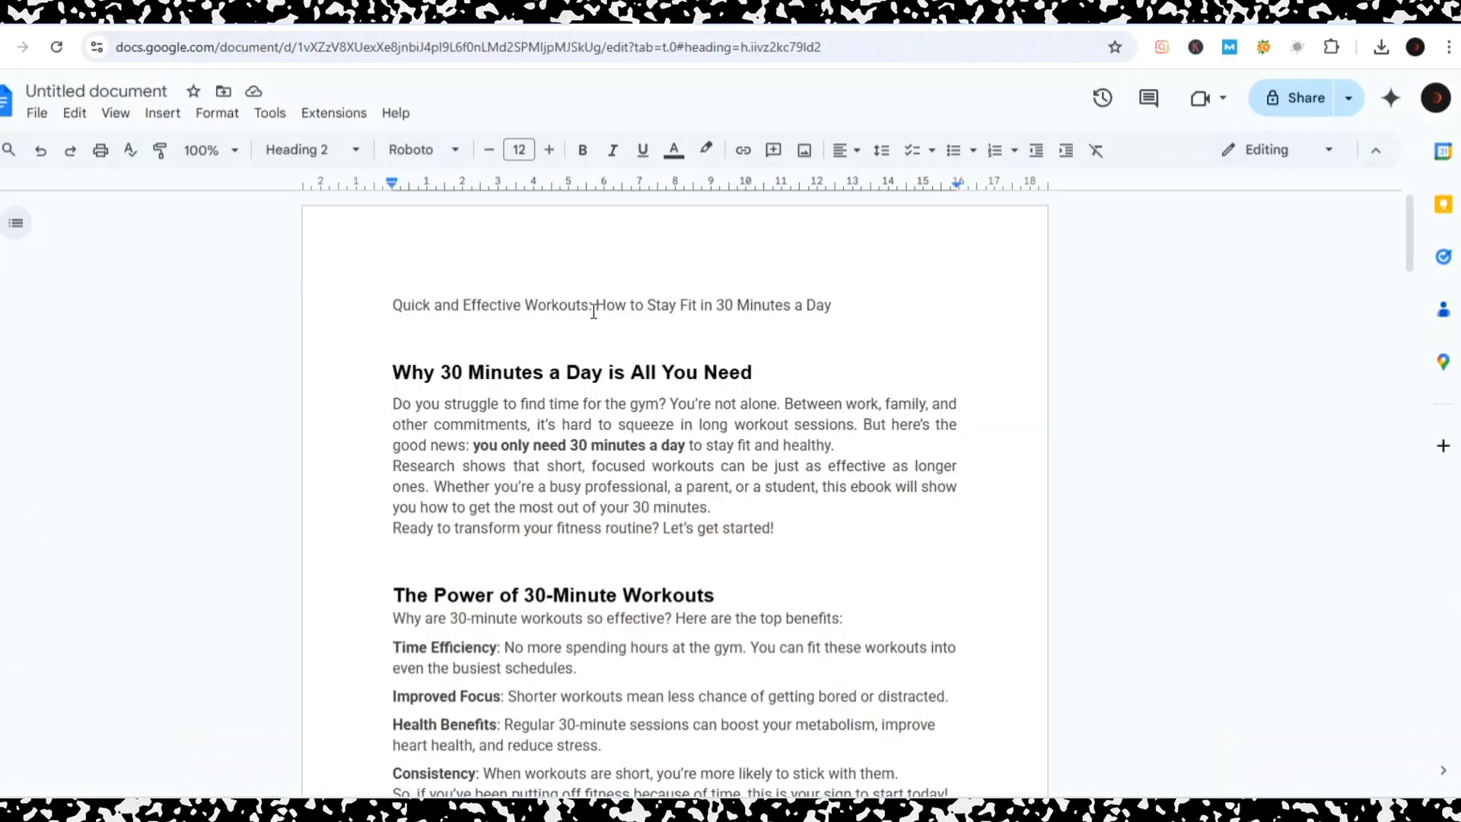
{"action": "scroll", "coordinate": [593, 311], "scroll_direction": "down", "scroll_amount": 20}
{"action": "scroll", "coordinate": [594, 310], "scroll_direction": "down", "scroll_amount": 20}
{"action": "scroll", "coordinate": [593, 311], "scroll_direction": "up", "scroll_amount": 20}
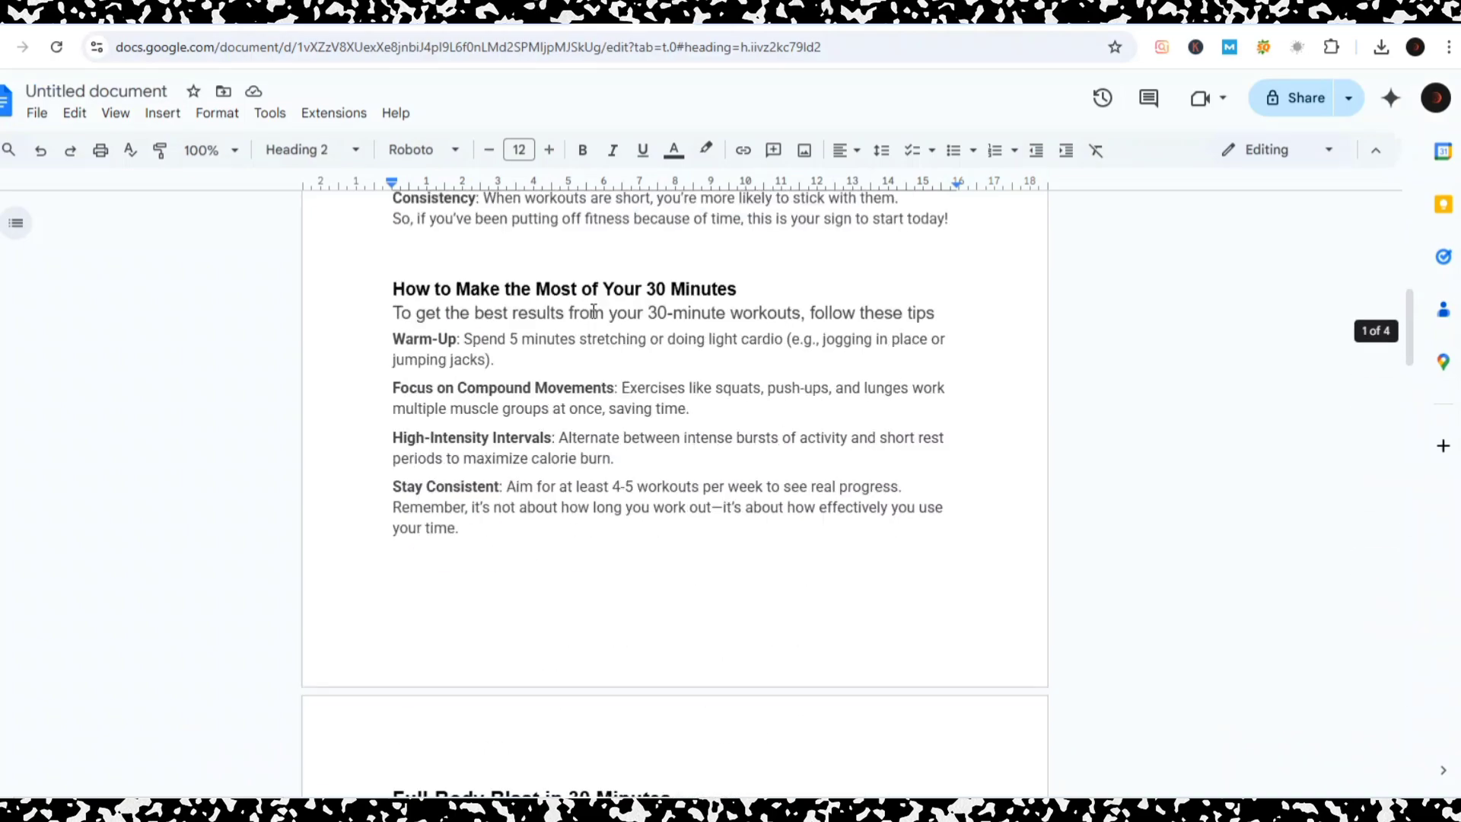
{"action": "scroll", "coordinate": [594, 311], "scroll_direction": "up", "scroll_amount": 8}
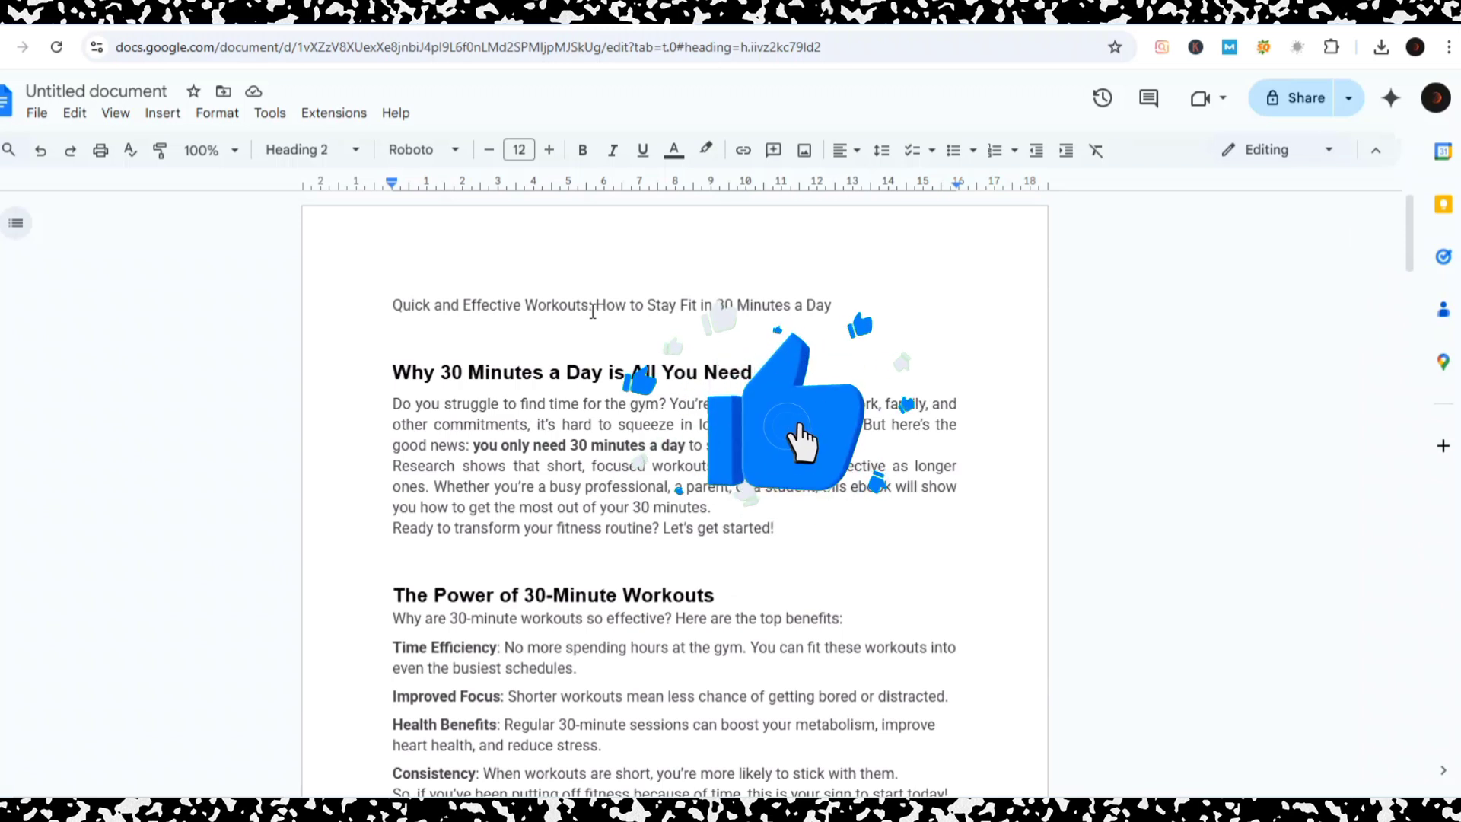
Format the ebook title line "Quick and Effective Workouts: How to Stay Fit in 30 Minutes a Day" with the Title style, bold and red text.
{"action": "left_click", "coordinate": [391, 299]}
{"action": "left_click_drag", "start_coordinate": [390, 298], "coordinate": [837, 305]}
{"action": "left_click", "coordinate": [305, 150]}
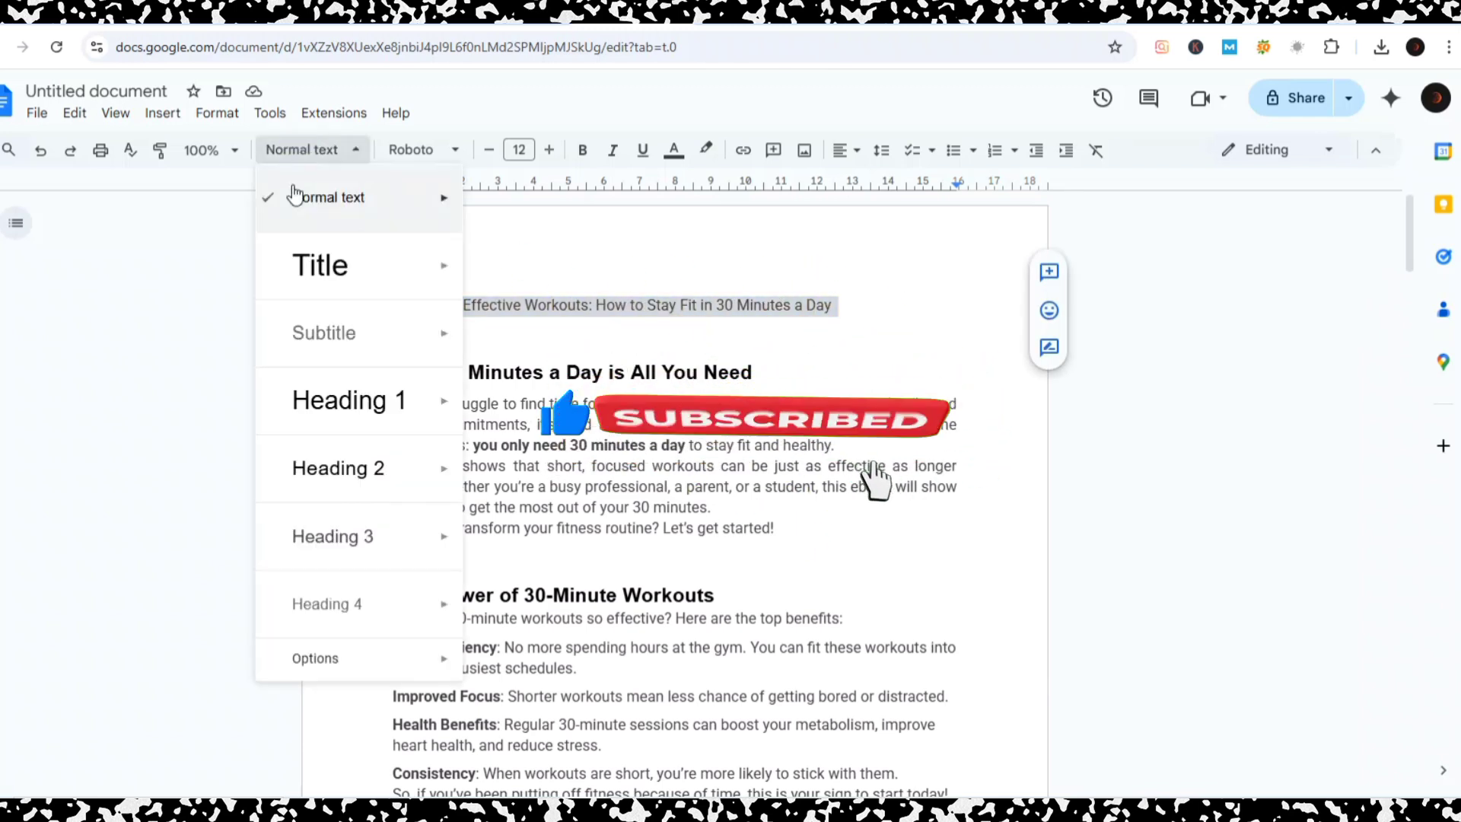
{"action": "left_click", "coordinate": [324, 262]}
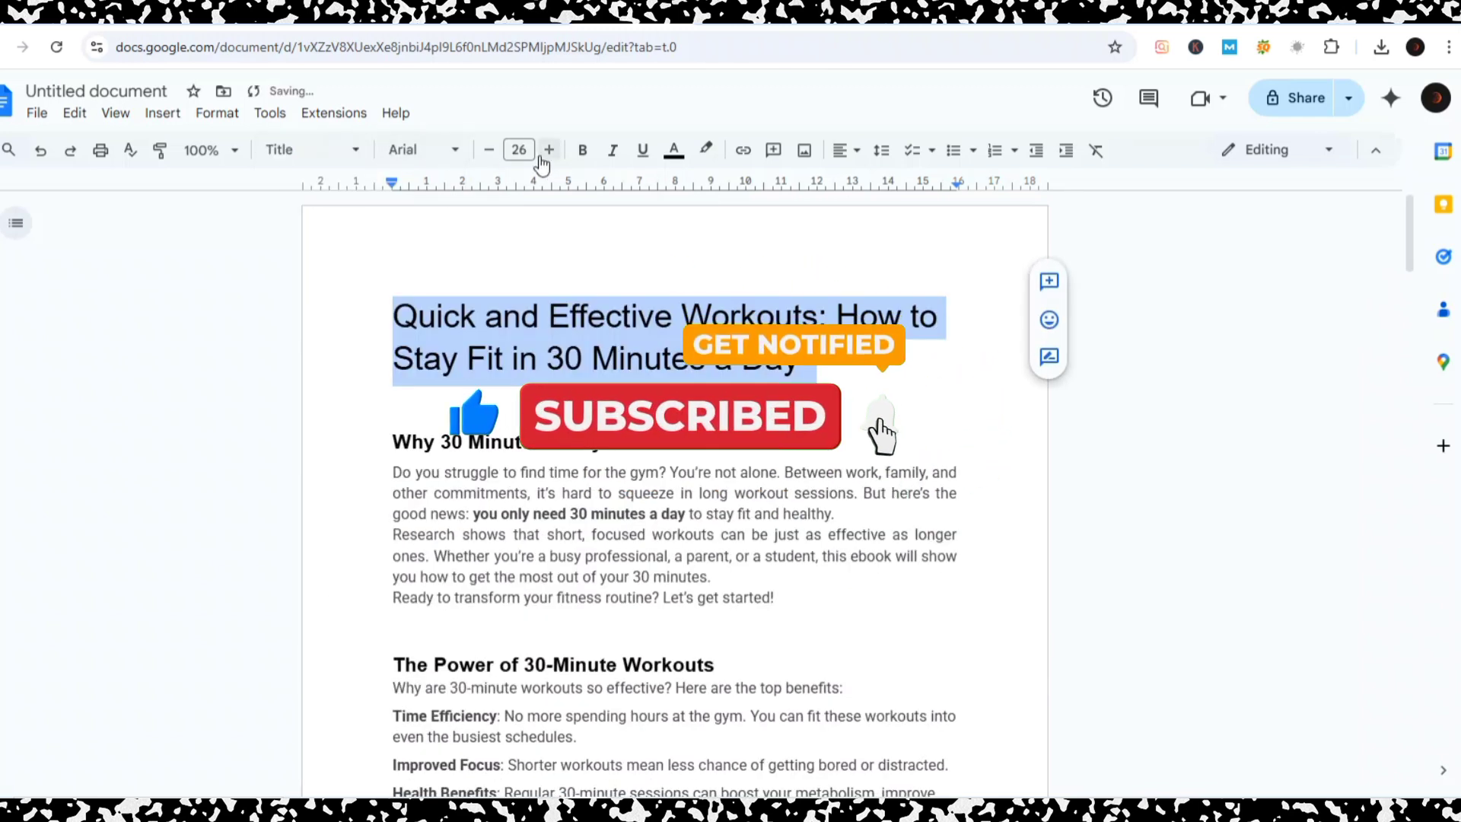
{"action": "left_click", "coordinate": [584, 151]}
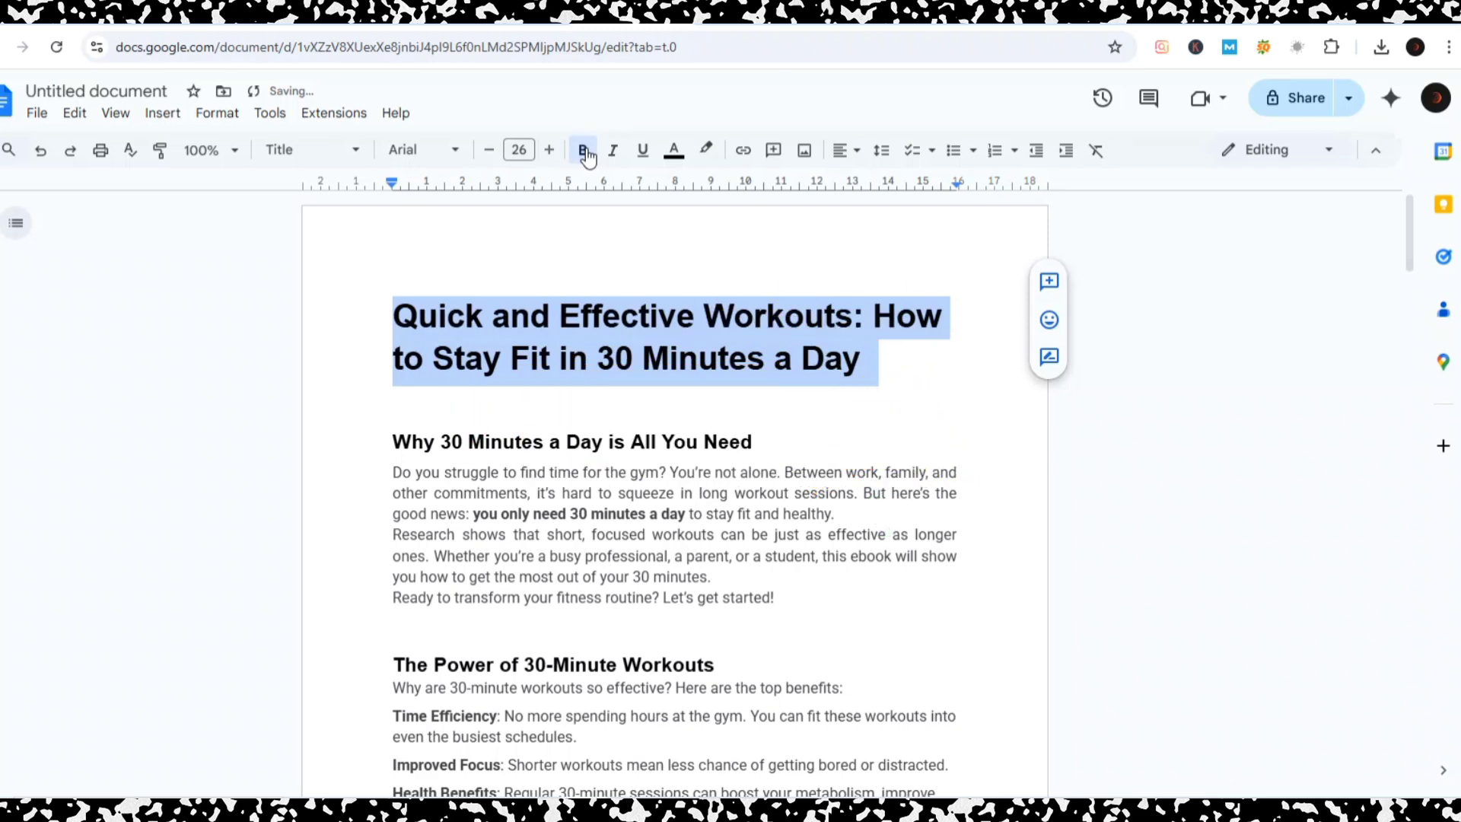
{"action": "left_click", "coordinate": [673, 150]}
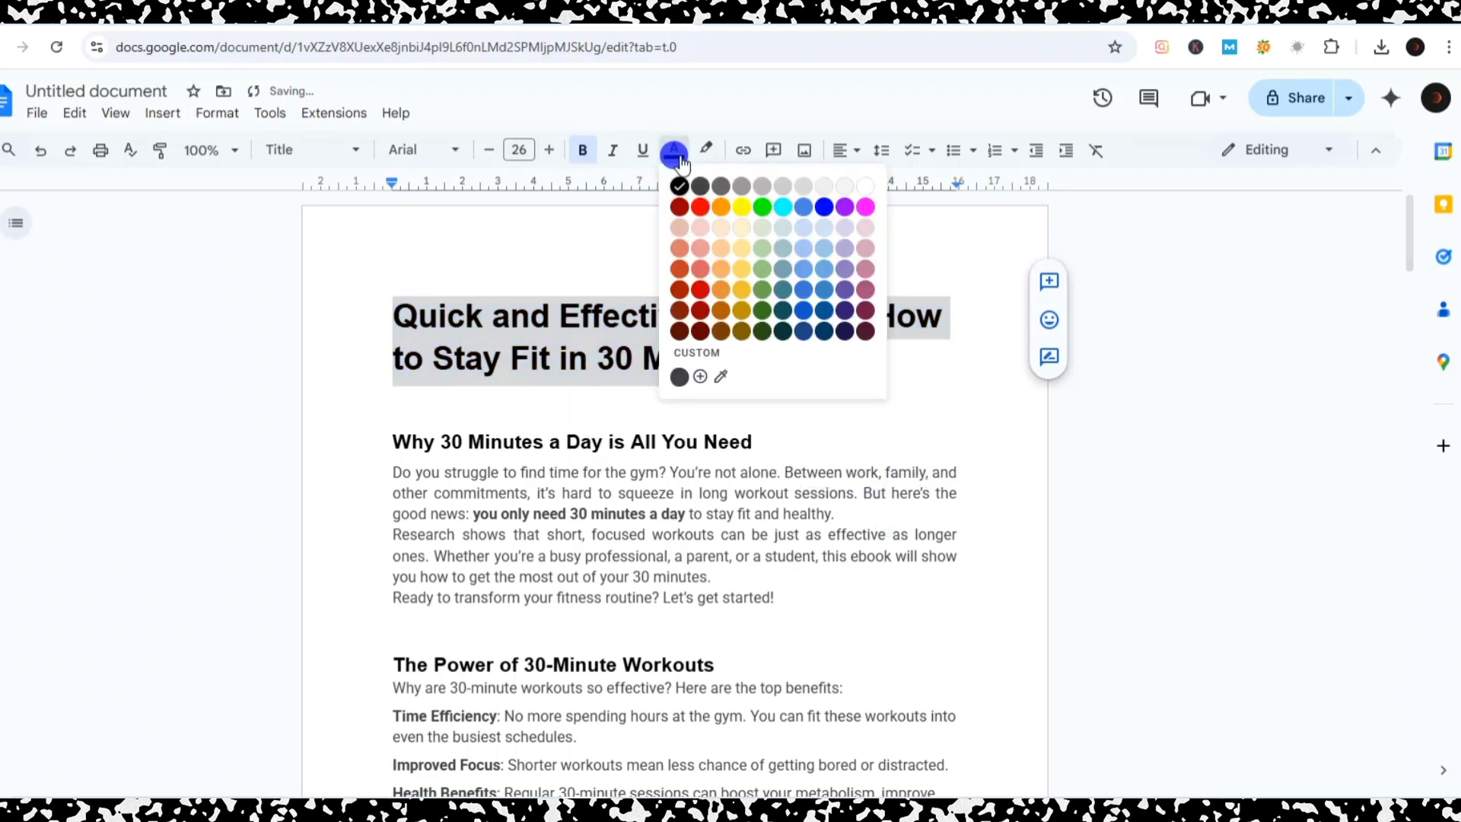
{"action": "left_click", "coordinate": [700, 207]}
Remove the empty line between the ebook title and the "Why 30 Minutes a Day is All You Need" heading.
{"action": "left_click", "coordinate": [454, 390]}
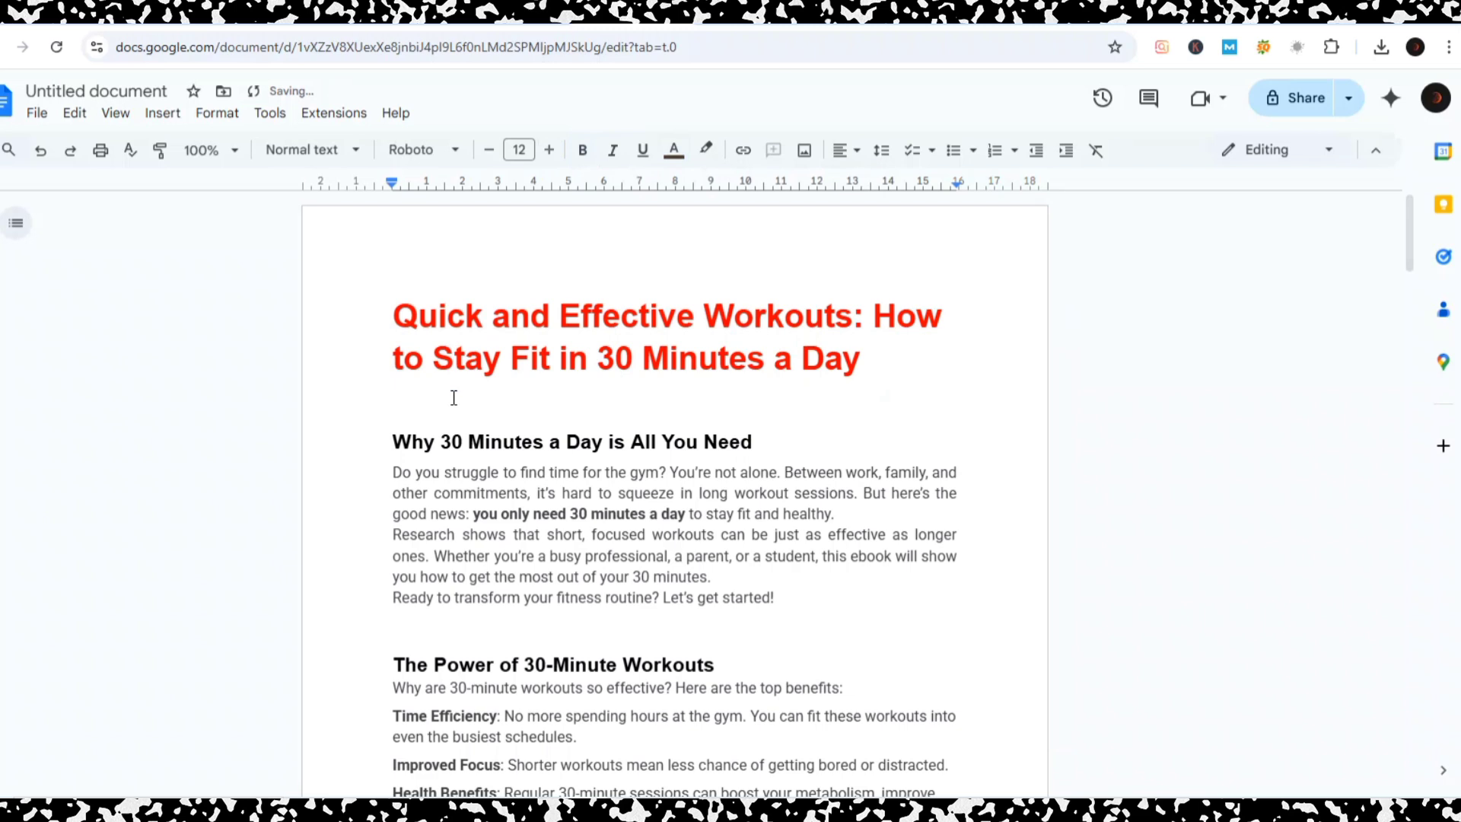
{"action": "key", "text": "BackSpace"}
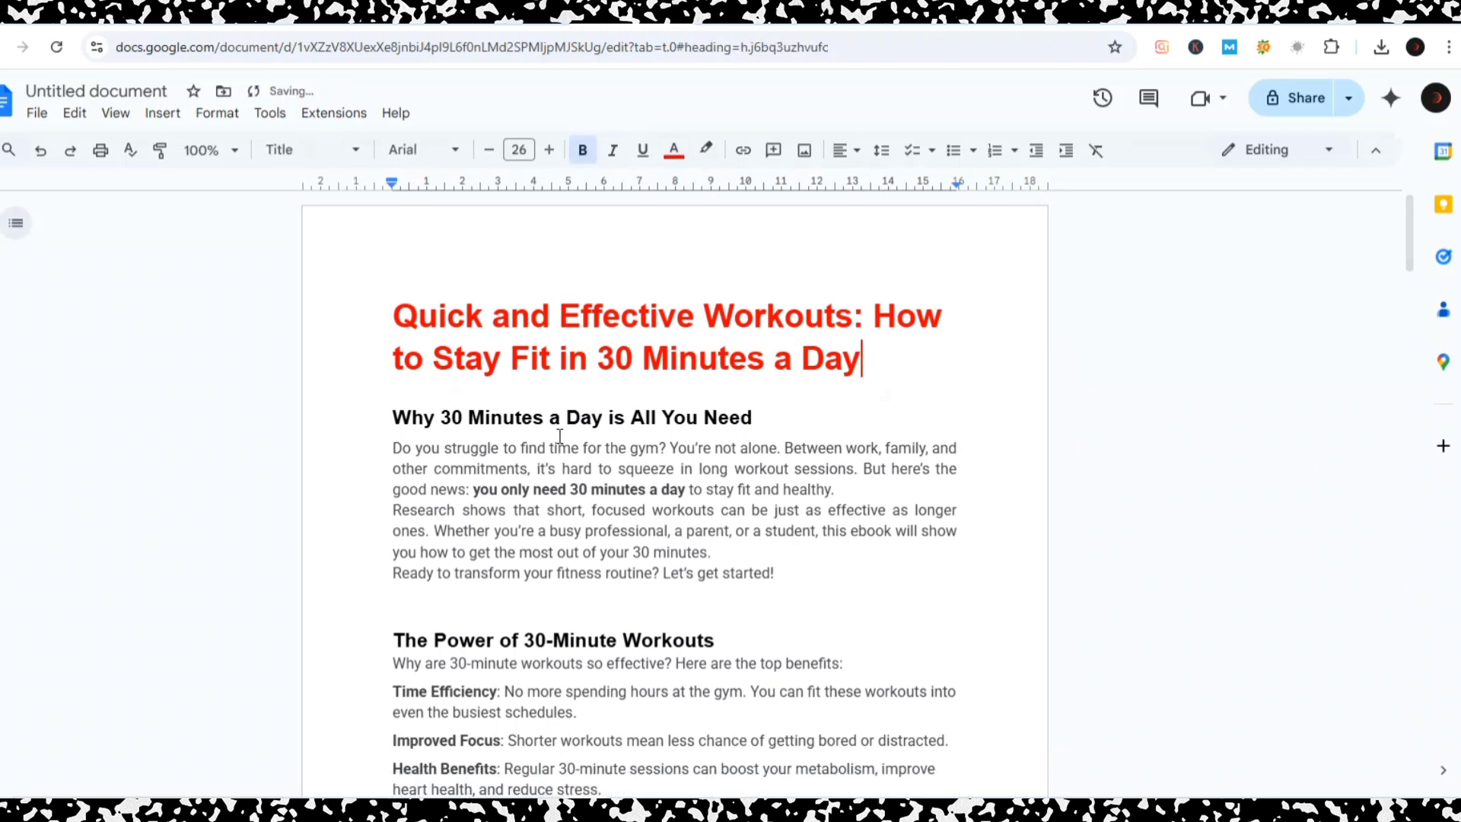
{"action": "scroll", "coordinate": [559, 436], "scroll_direction": "down", "scroll_amount": 2}
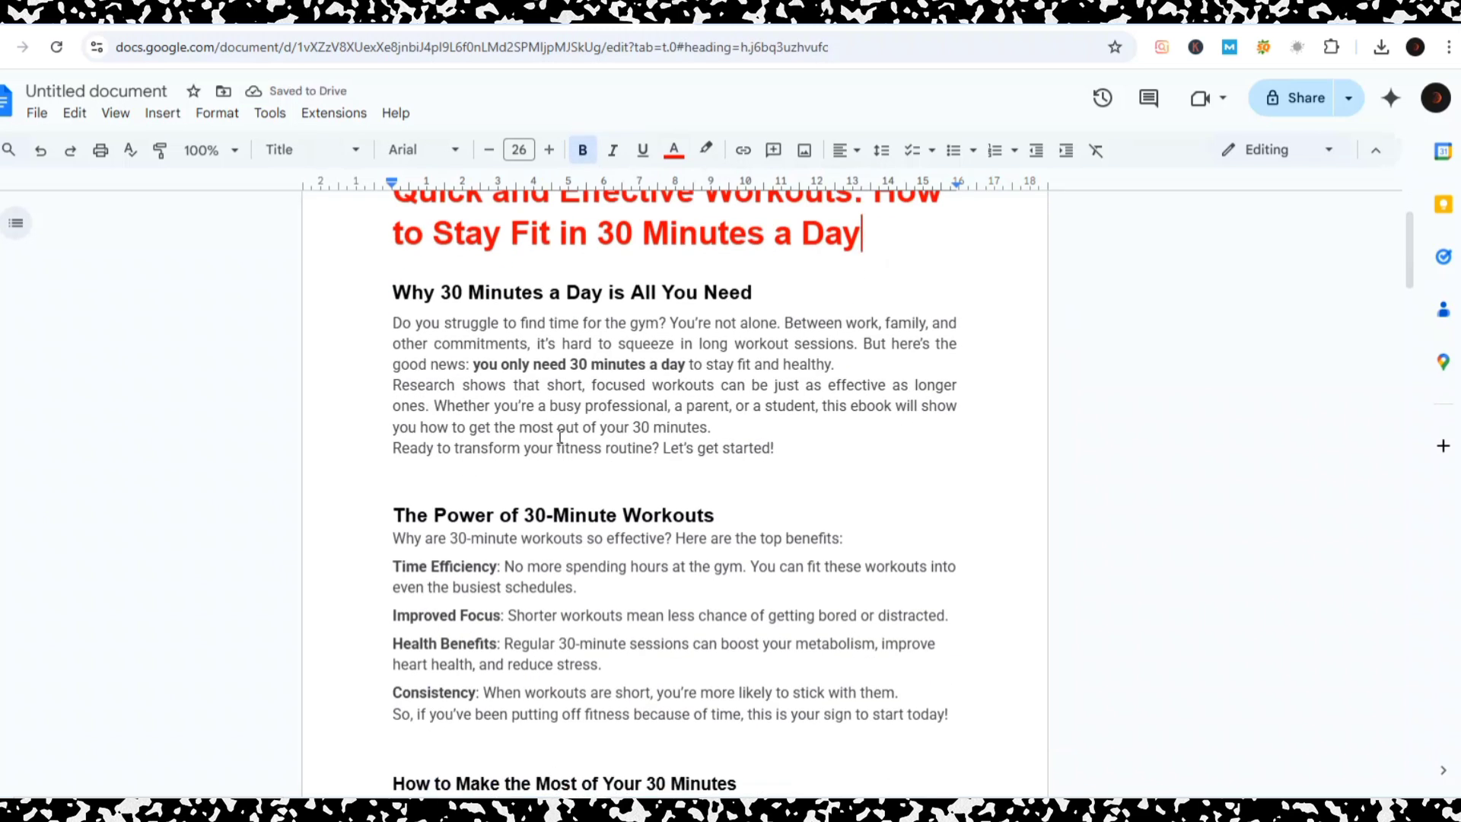
Switch to the DeepSeek chat, find the outline's Page 1 section and select its image description "A person doing a quick workout (e.g., jumping jacks or yoga).".
{"action": "left_click", "coordinate": [373, 11]}
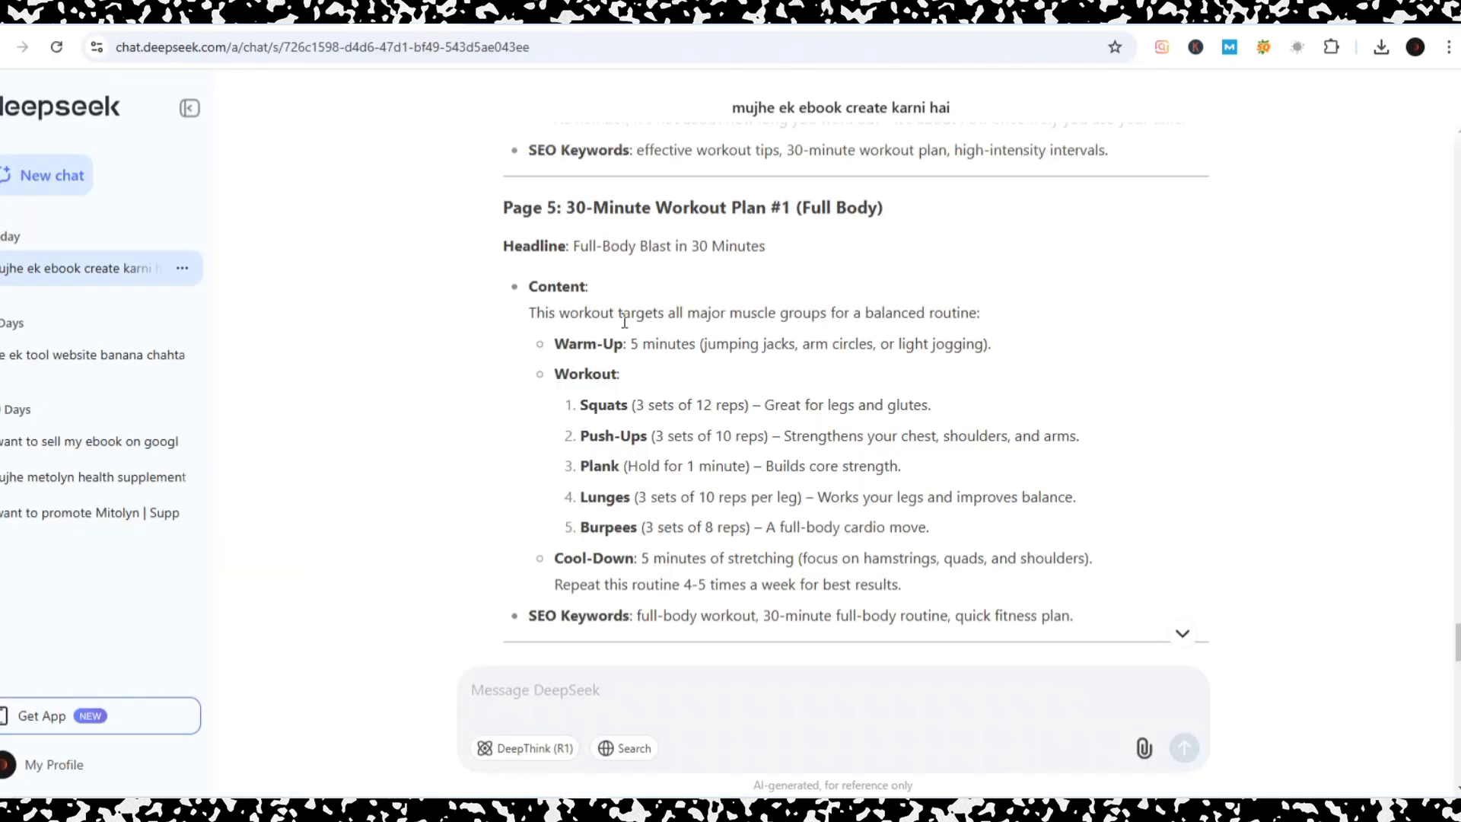
{"action": "scroll", "coordinate": [623, 321], "scroll_direction": "up", "scroll_amount": 8}
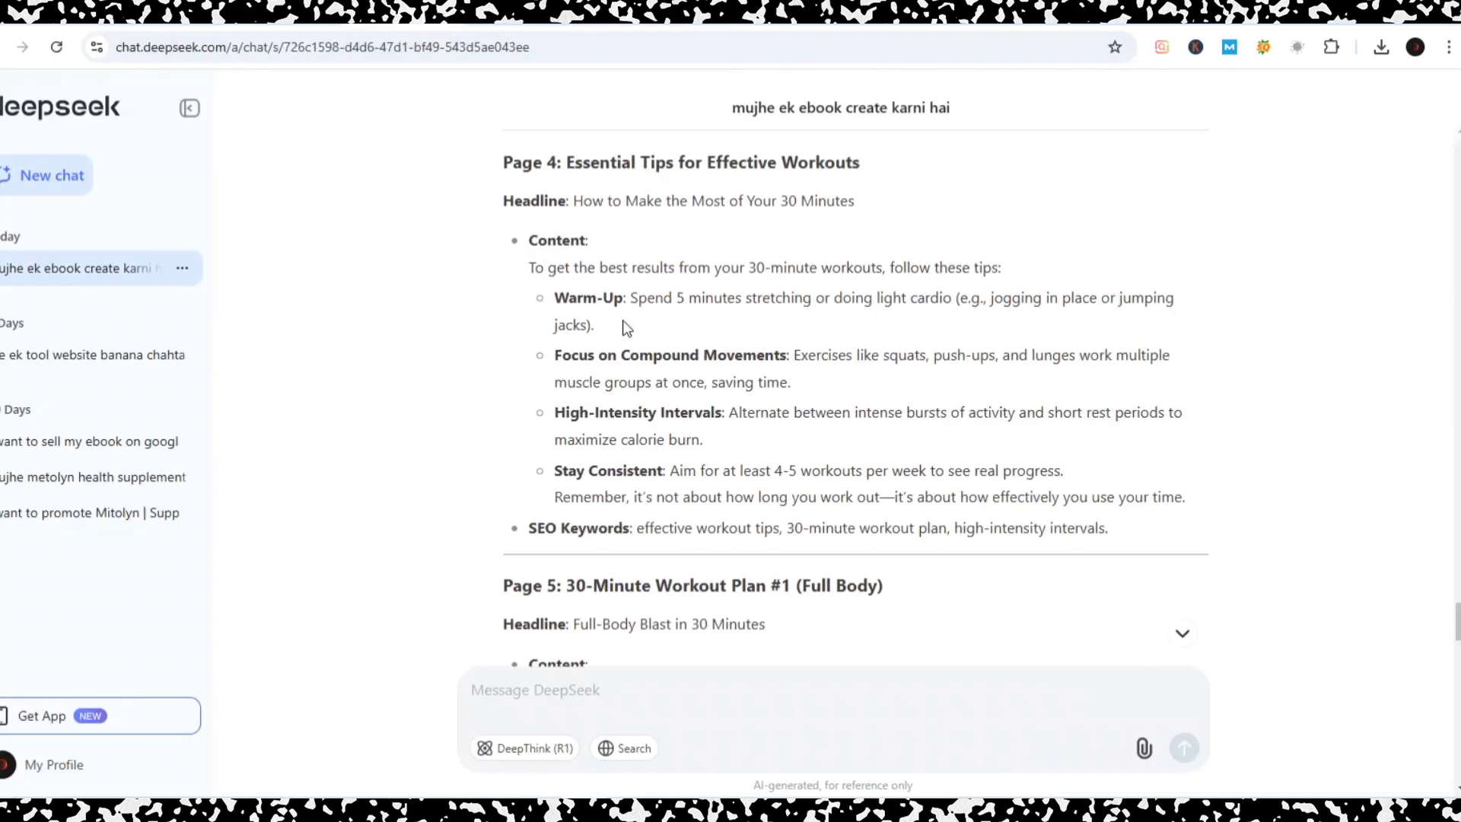
{"action": "scroll", "coordinate": [623, 327], "scroll_direction": "up", "scroll_amount": 10}
{"action": "scroll", "coordinate": [623, 328], "scroll_direction": "down", "scroll_amount": 20}
{"action": "scroll", "coordinate": [623, 327], "scroll_direction": "up", "scroll_amount": 15}
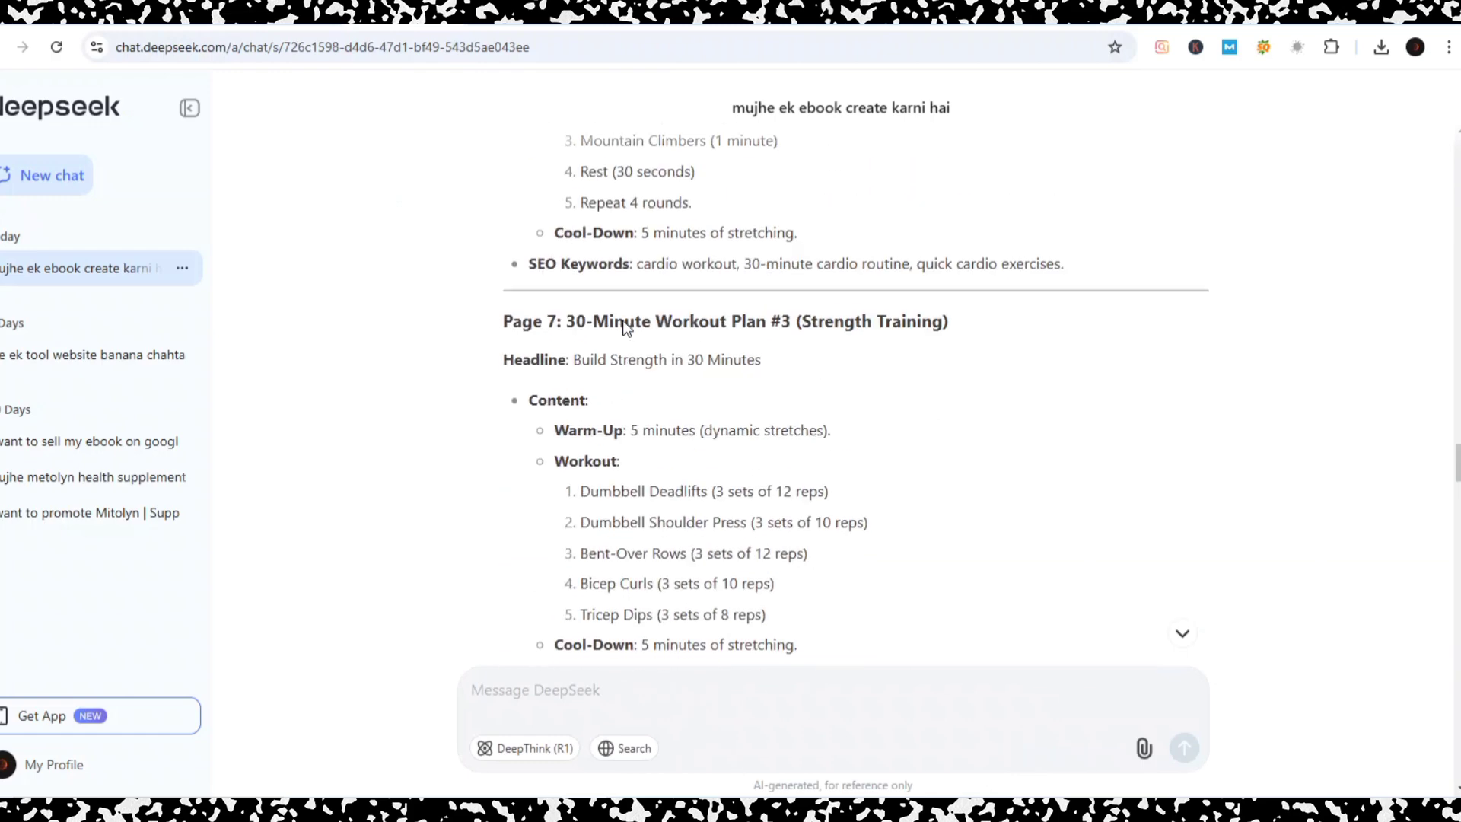
{"action": "scroll", "coordinate": [623, 327], "scroll_direction": "up", "scroll_amount": 12}
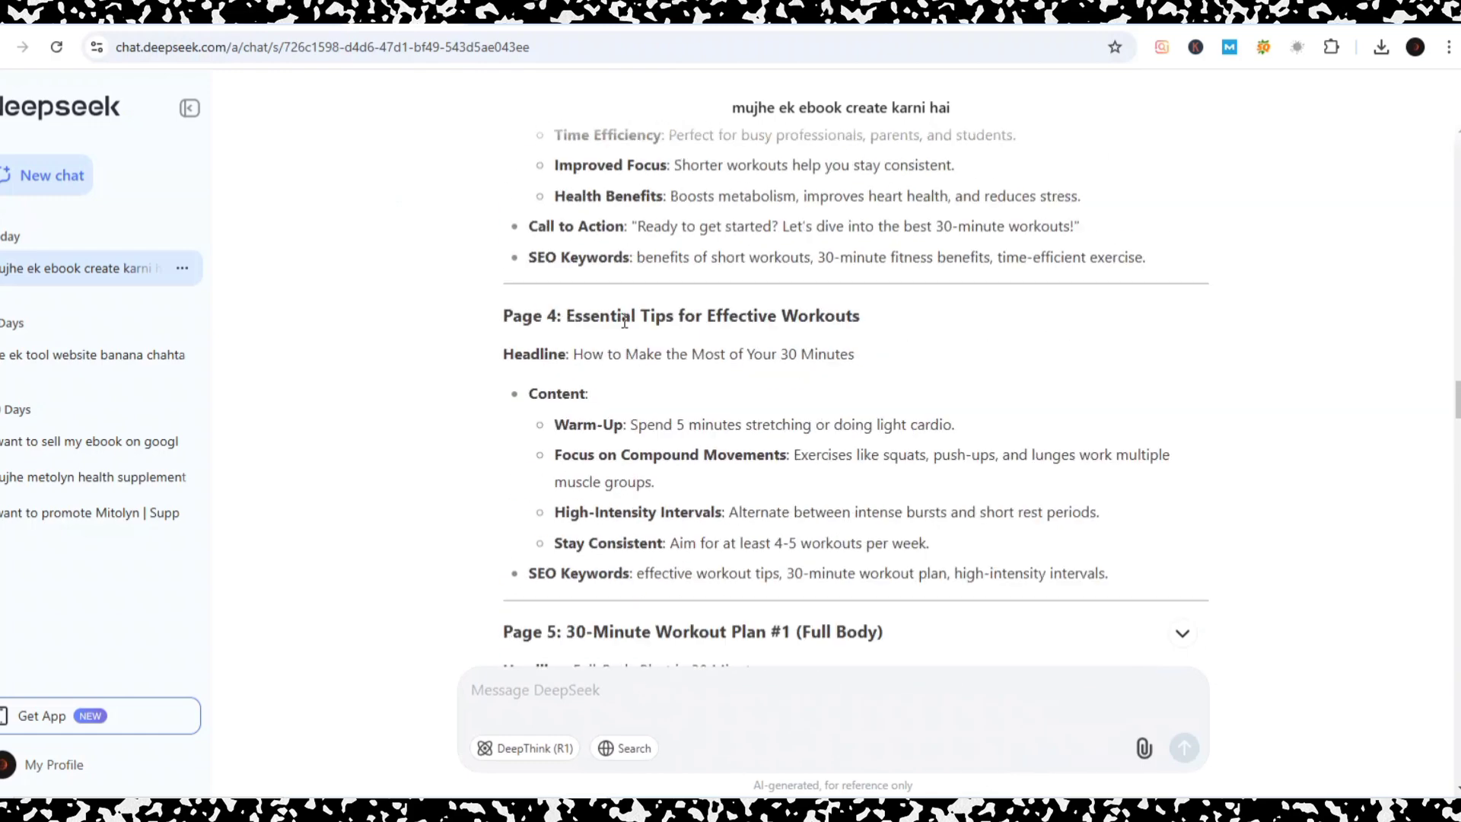
{"action": "scroll", "coordinate": [624, 321], "scroll_direction": "up", "scroll_amount": 7}
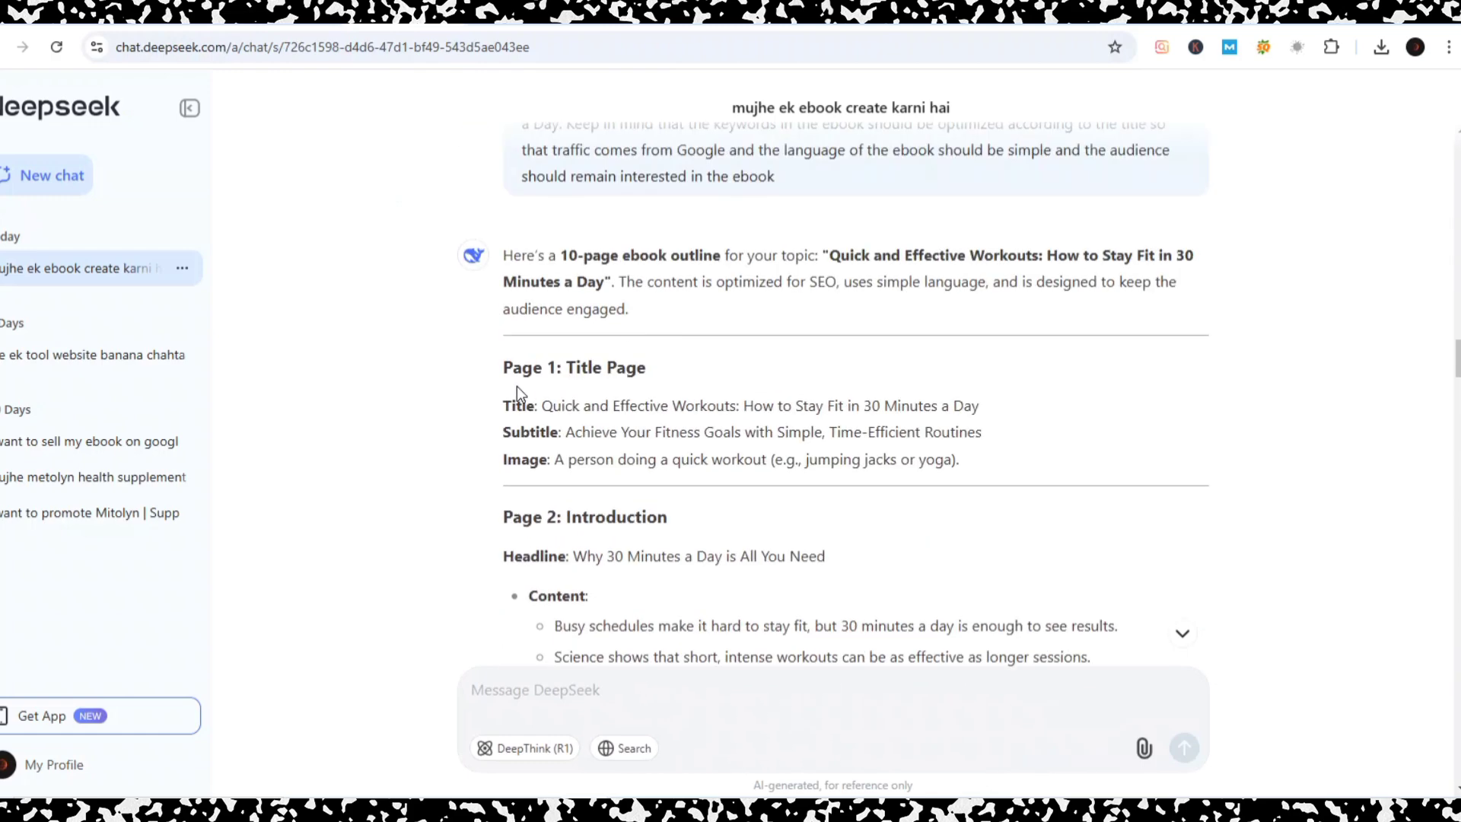
{"action": "scroll", "coordinate": [542, 411], "scroll_direction": "down", "scroll_amount": 3}
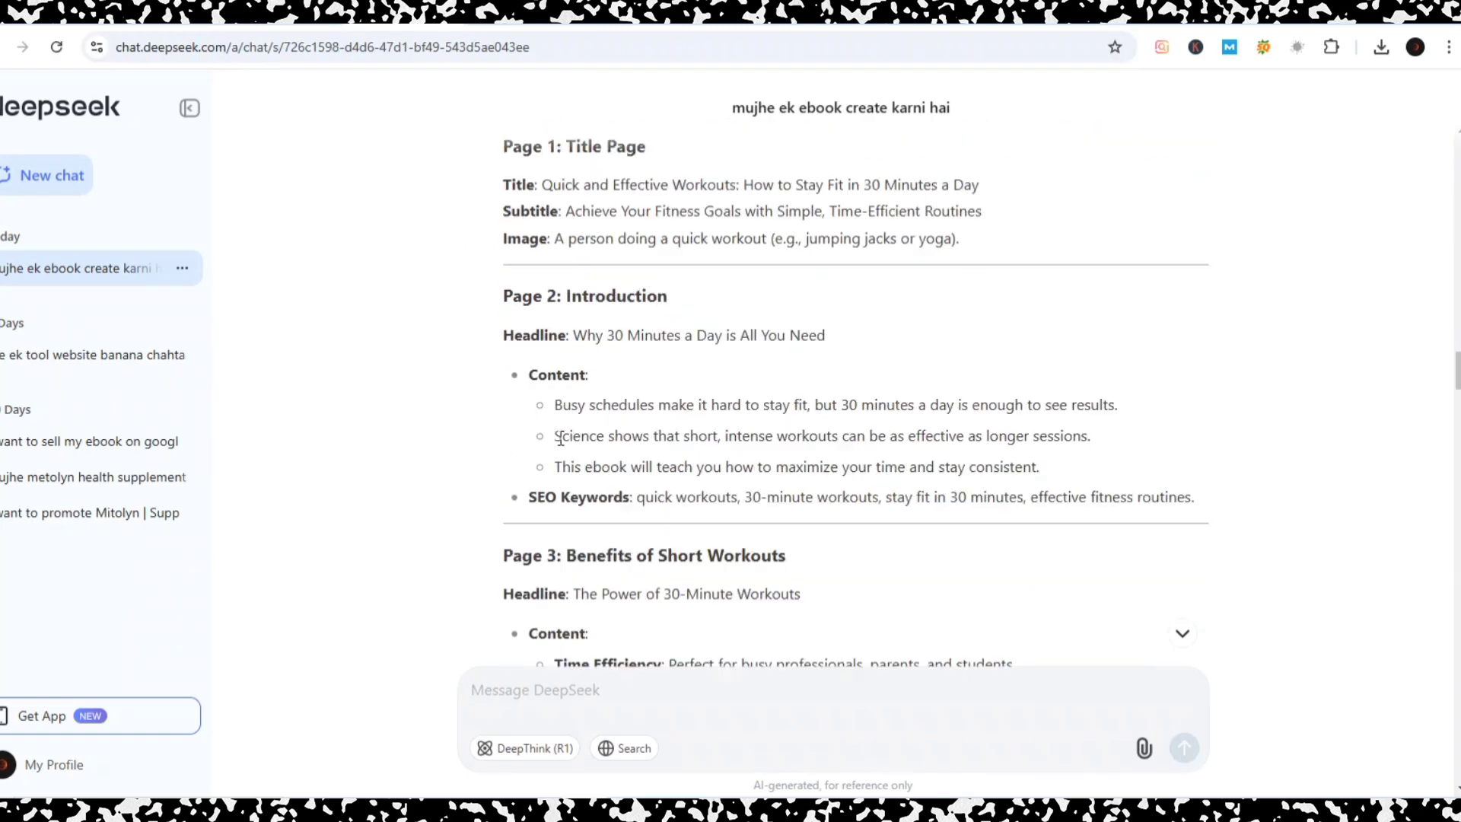
{"action": "scroll", "coordinate": [610, 349], "scroll_direction": "up", "scroll_amount": 4}
{"action": "scroll", "coordinate": [609, 349], "scroll_direction": "down", "scroll_amount": 2}
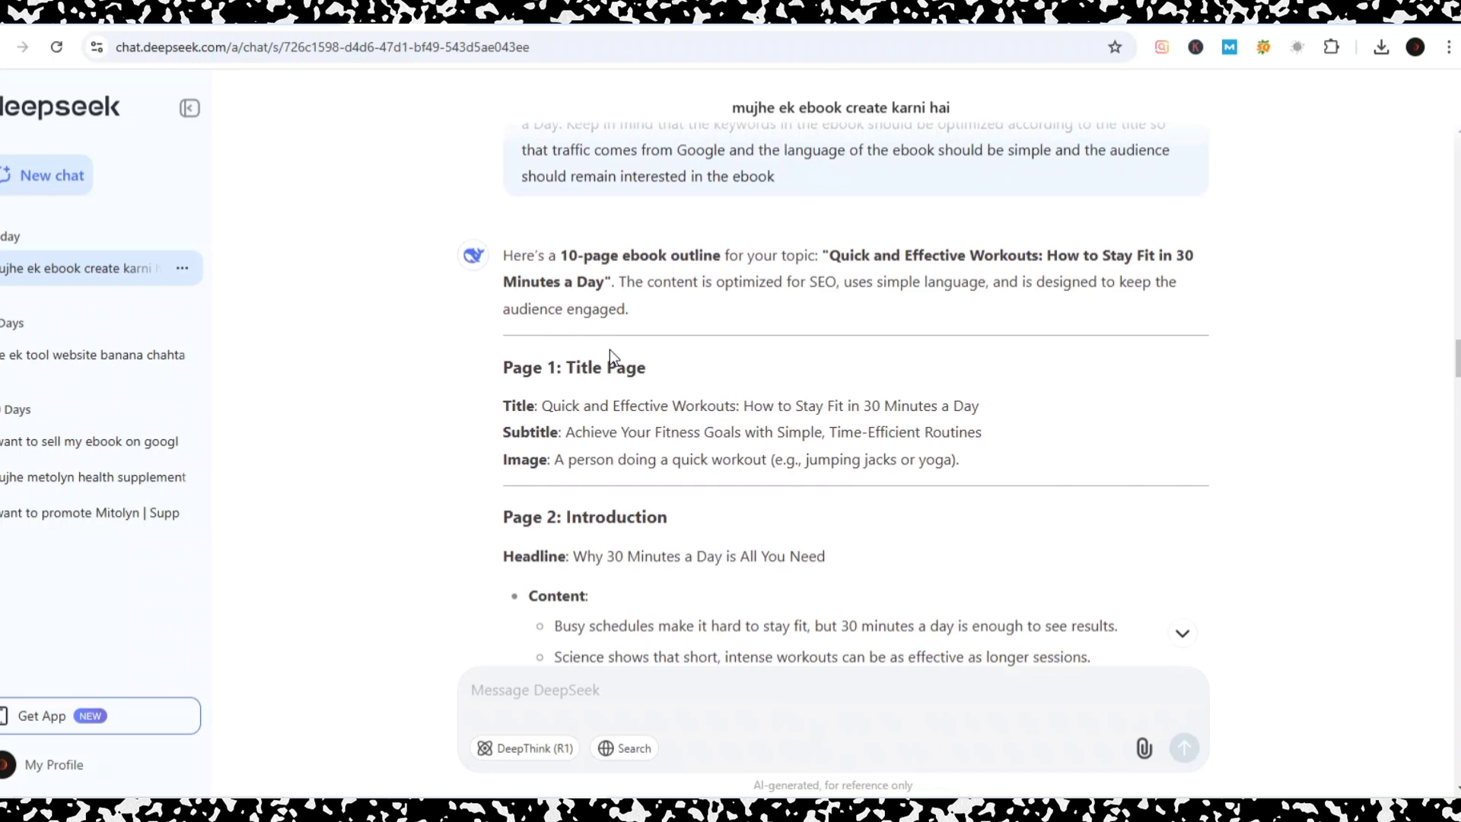
{"action": "left_click_drag", "start_coordinate": [554, 459], "coordinate": [987, 460]}
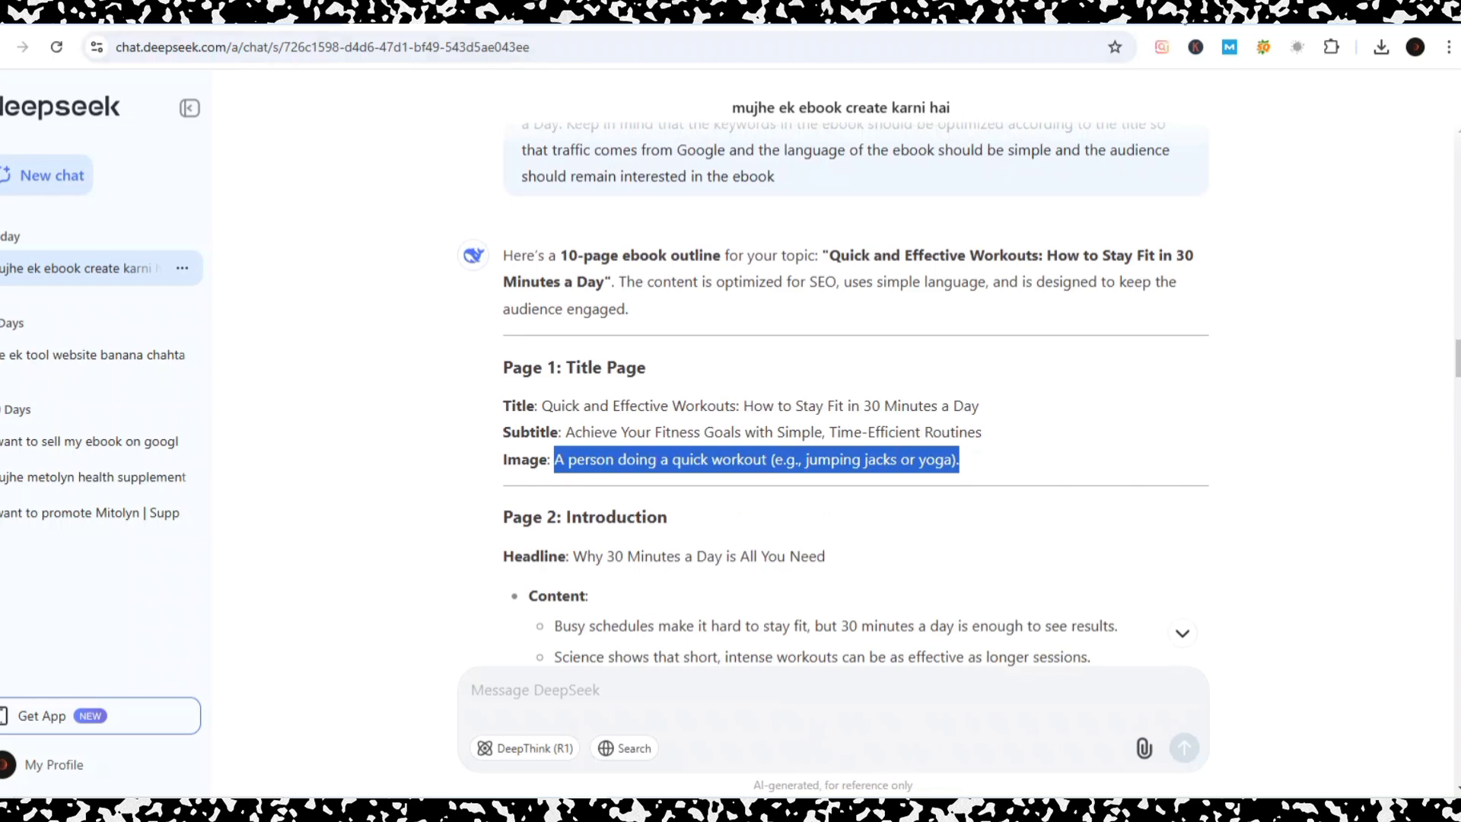
Switch to Bing Image Creator and review the images generated from the quick workout description.
{"action": "left_click", "coordinate": [1179, 21]}
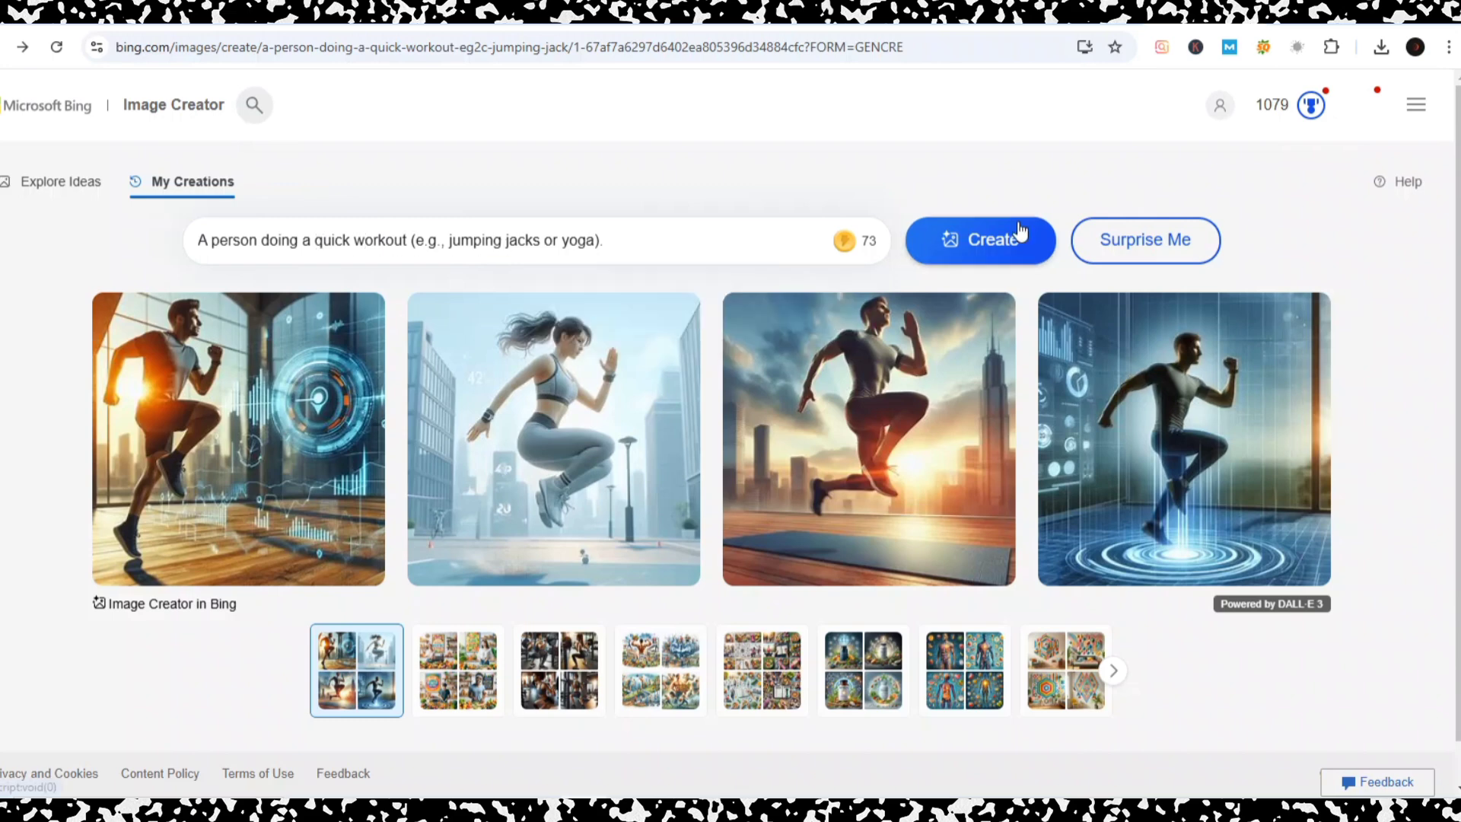
{"action": "scroll", "coordinate": [620, 171], "scroll_direction": "down", "scroll_amount": 1}
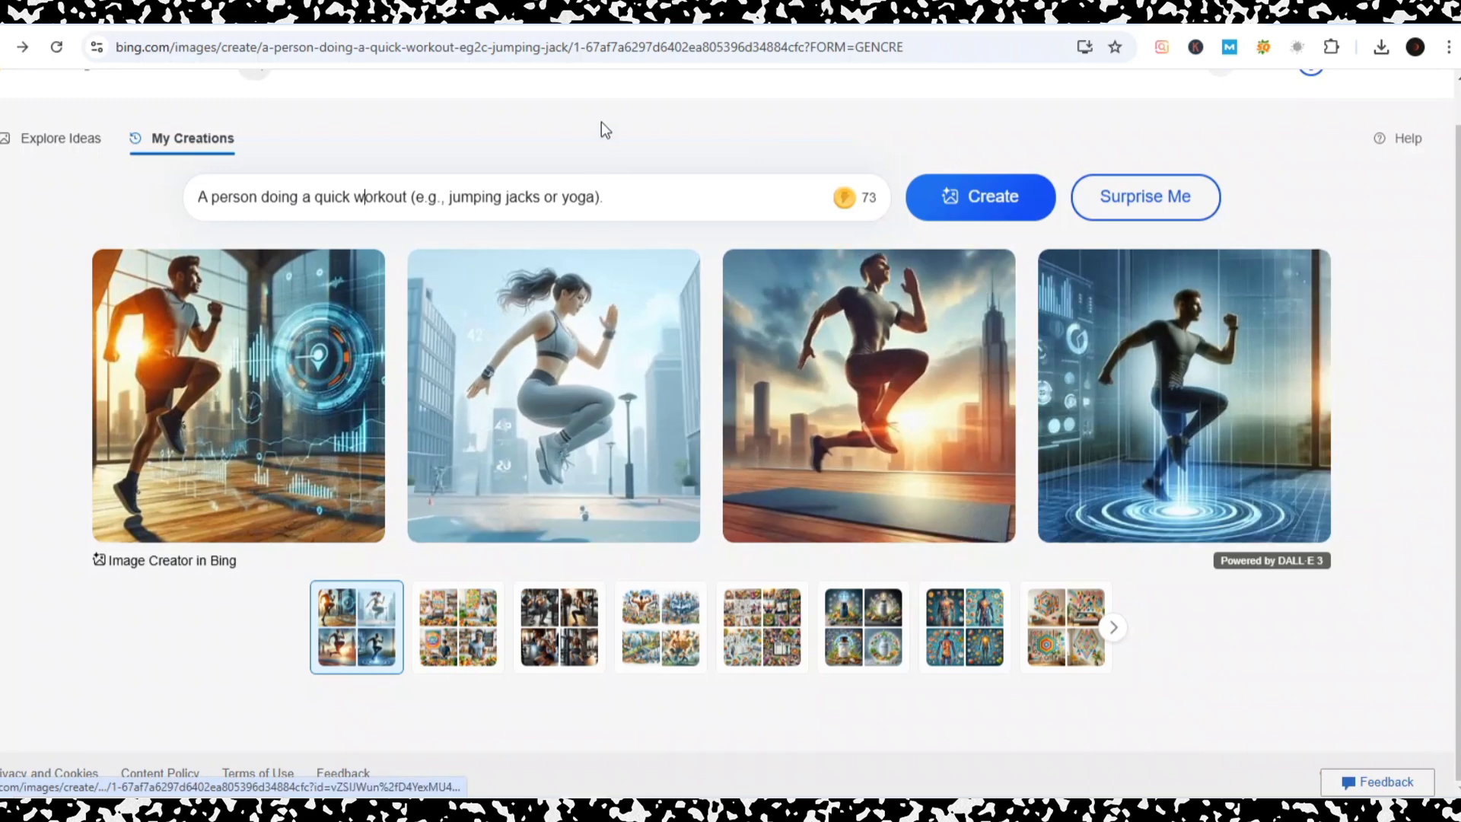
Switch to Google Docs and insert the image _4033287e-362f-40d5-b771-e8373f4123a6 from Downloads on the empty line below "Let's get started!".
{"action": "left_click", "coordinate": [624, 15]}
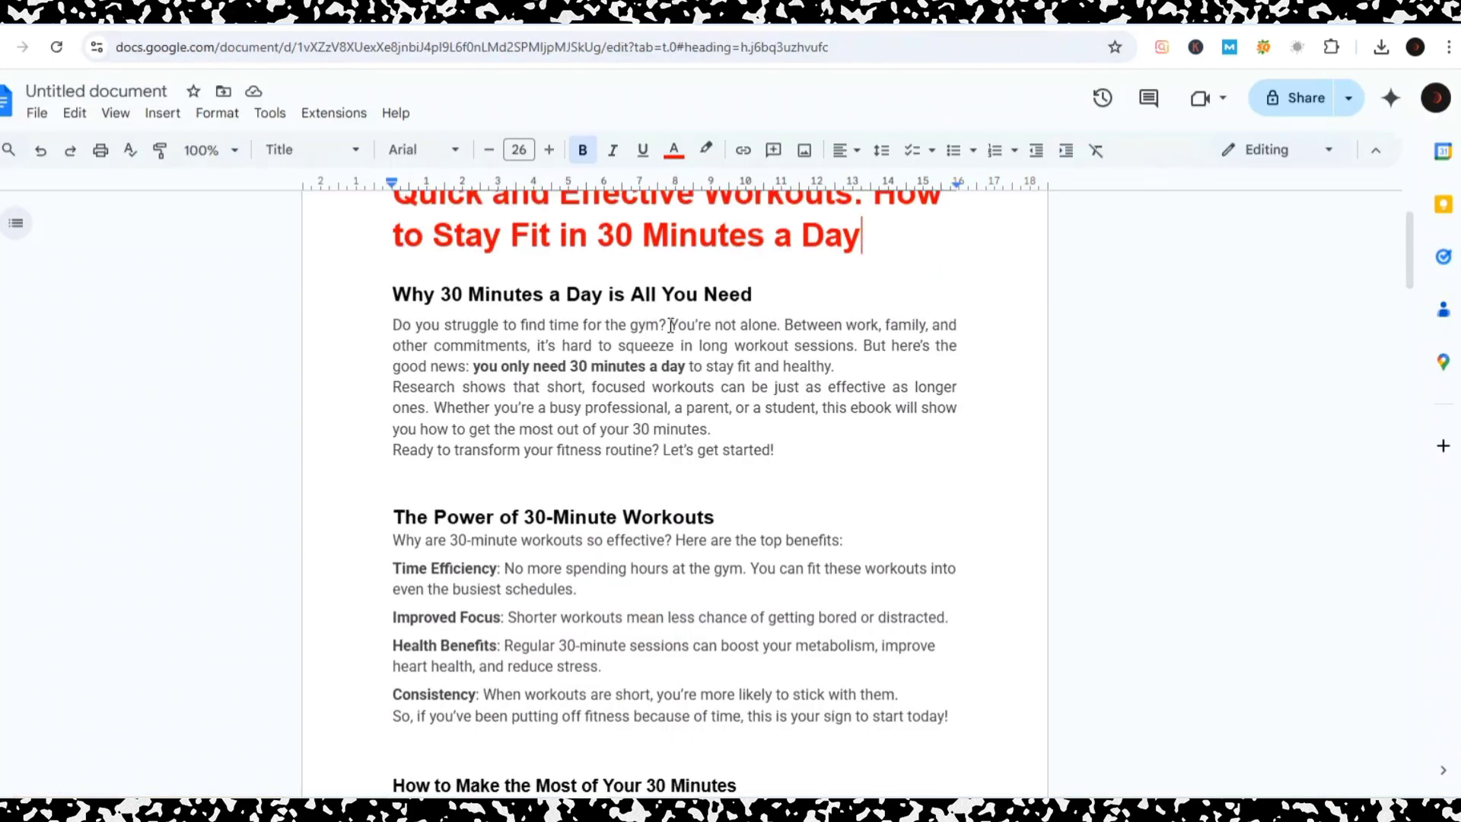
{"action": "left_click", "coordinate": [482, 468]}
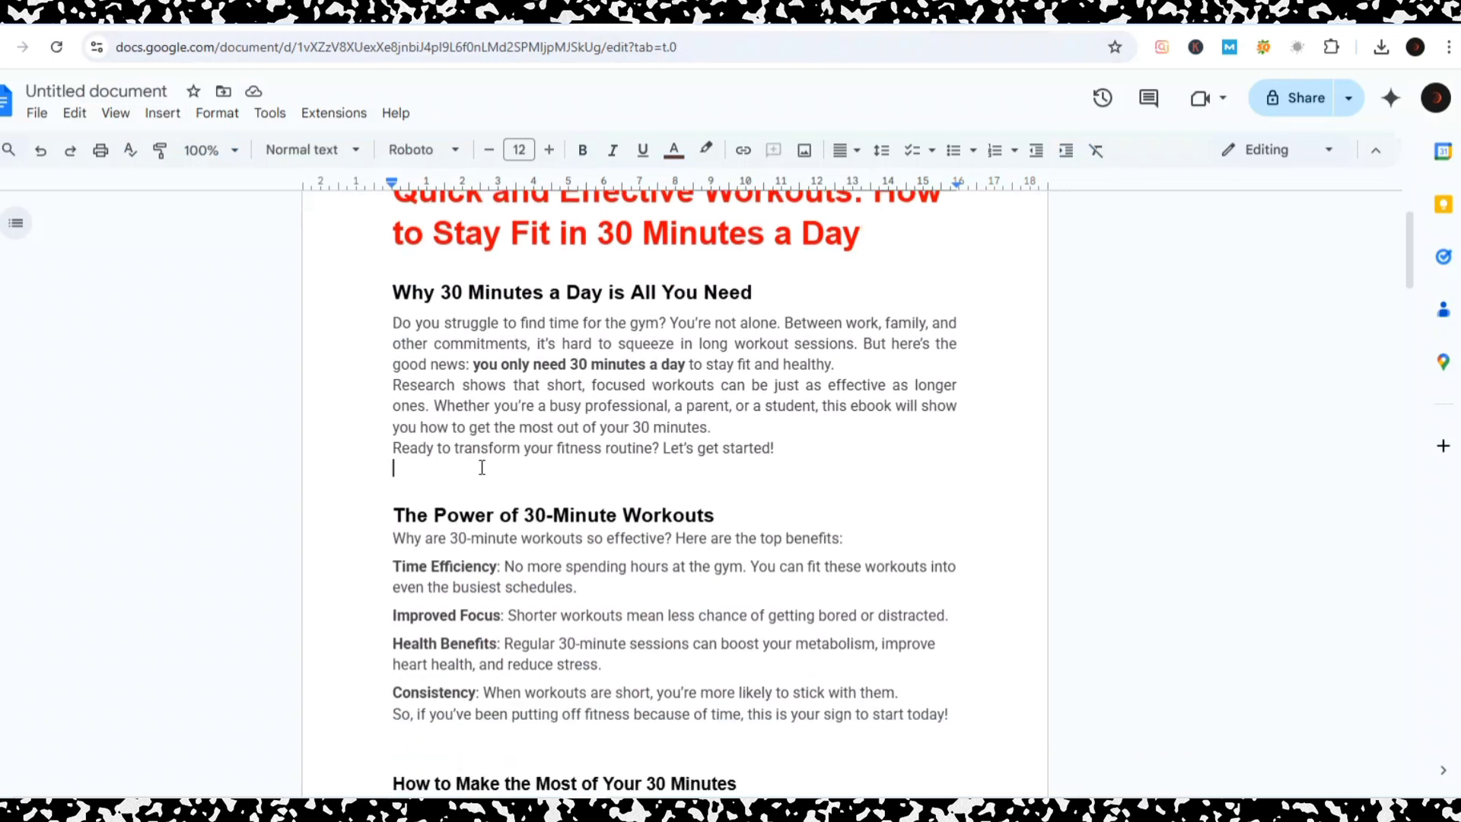
{"action": "left_click", "coordinate": [804, 150]}
{"action": "left_click", "coordinate": [855, 184]}
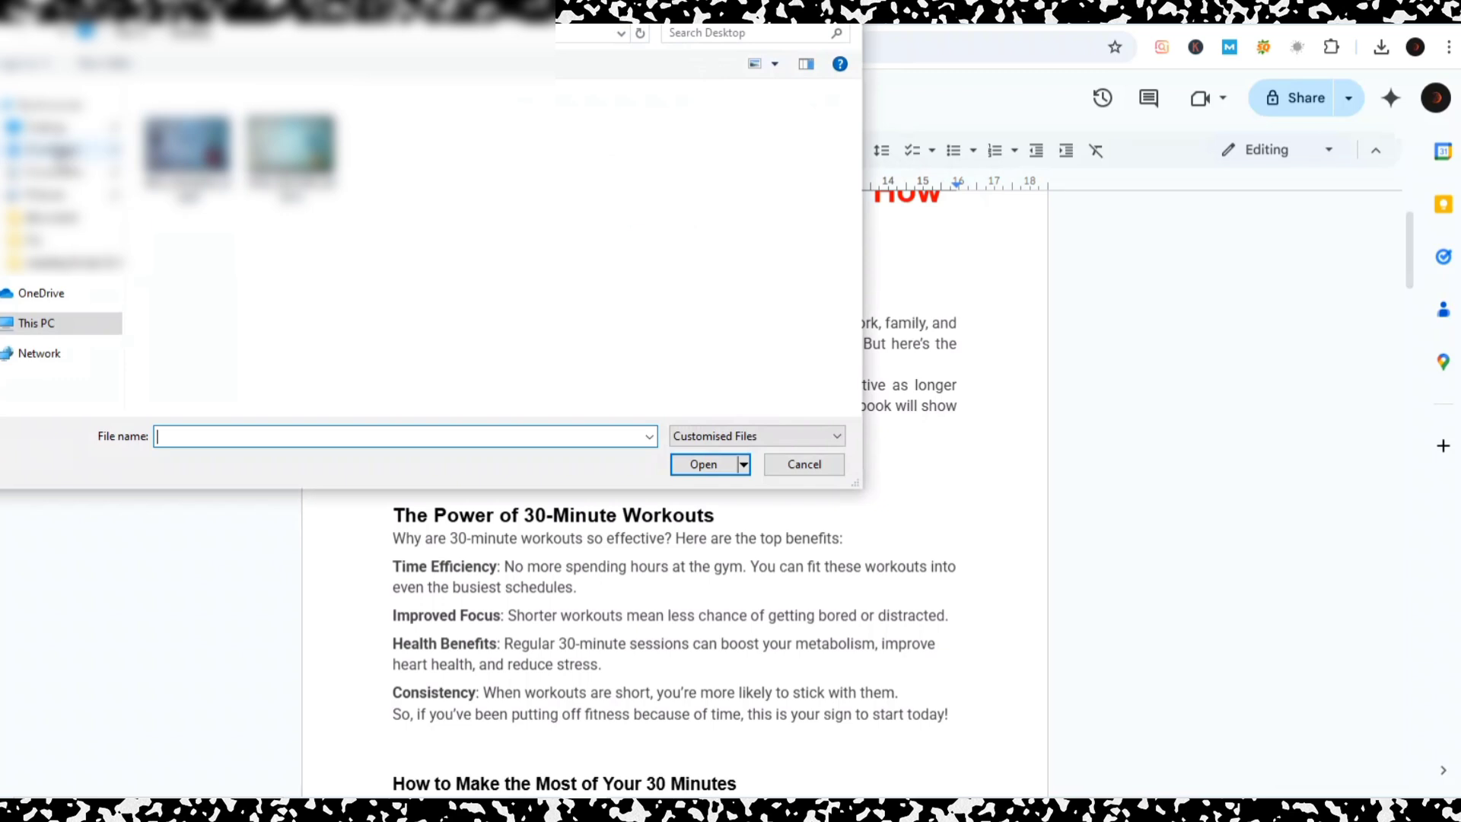
{"action": "left_click", "coordinate": [53, 150]}
{"action": "left_click", "coordinate": [196, 144]}
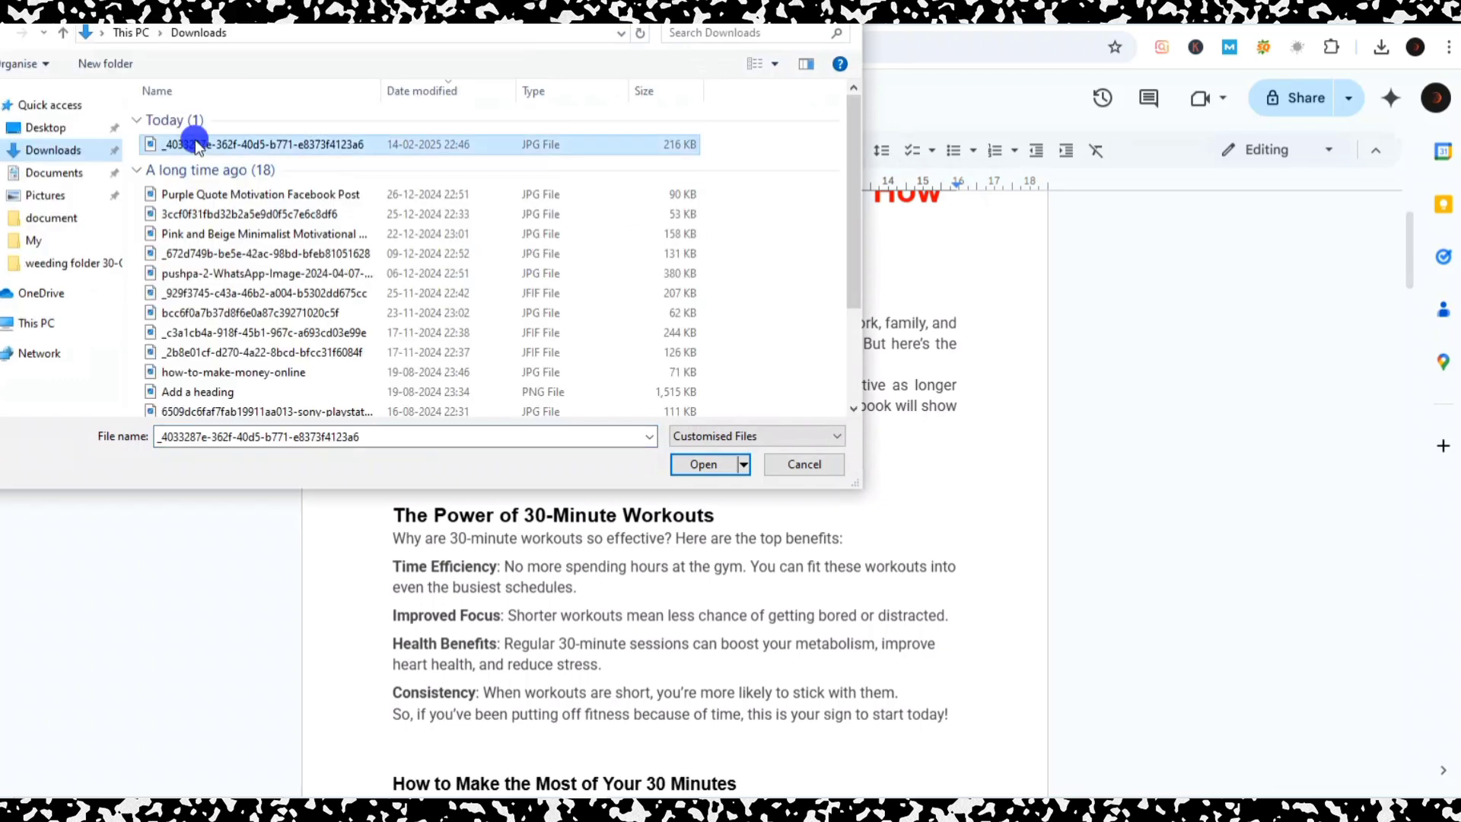
{"action": "left_click", "coordinate": [704, 464]}
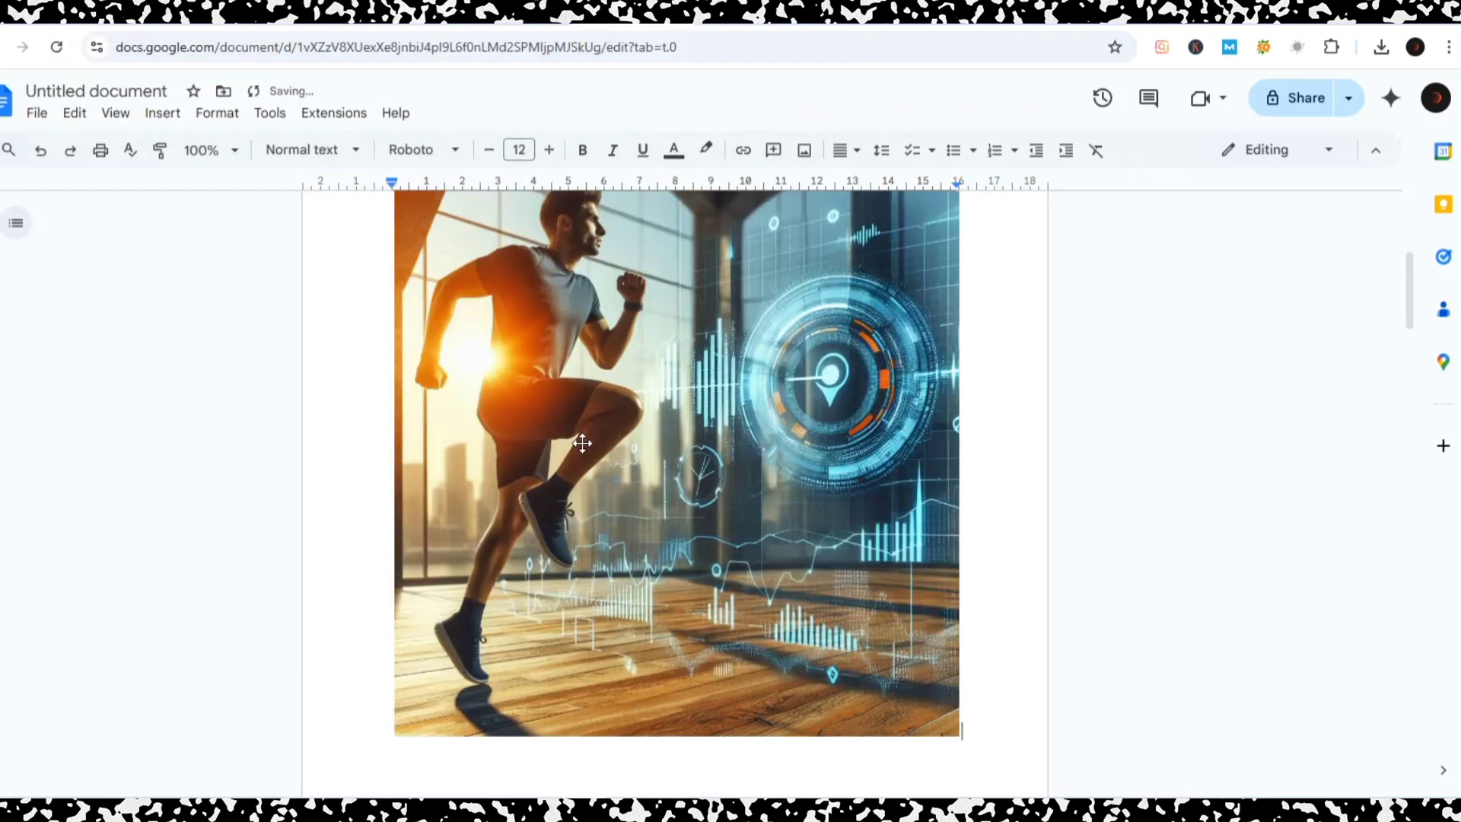
Try to add a blank line between the introduction's closing line and the workout image.
{"action": "scroll", "coordinate": [582, 443], "scroll_direction": "up", "scroll_amount": 3}
{"action": "scroll", "coordinate": [584, 443], "scroll_direction": "down", "scroll_amount": 8}
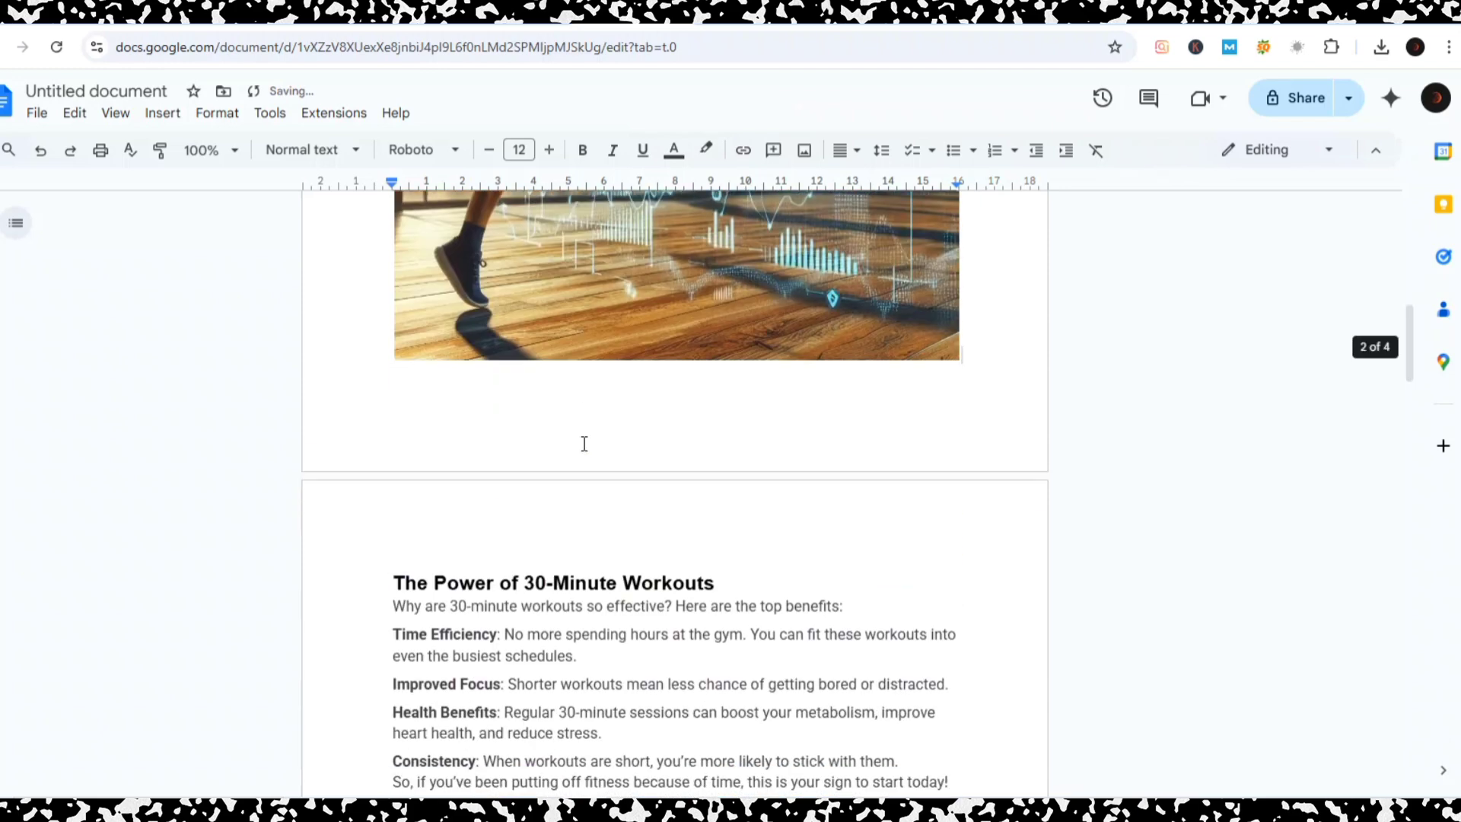
{"action": "scroll", "coordinate": [583, 443], "scroll_direction": "up", "scroll_amount": 10}
{"action": "left_click", "coordinate": [807, 556]}
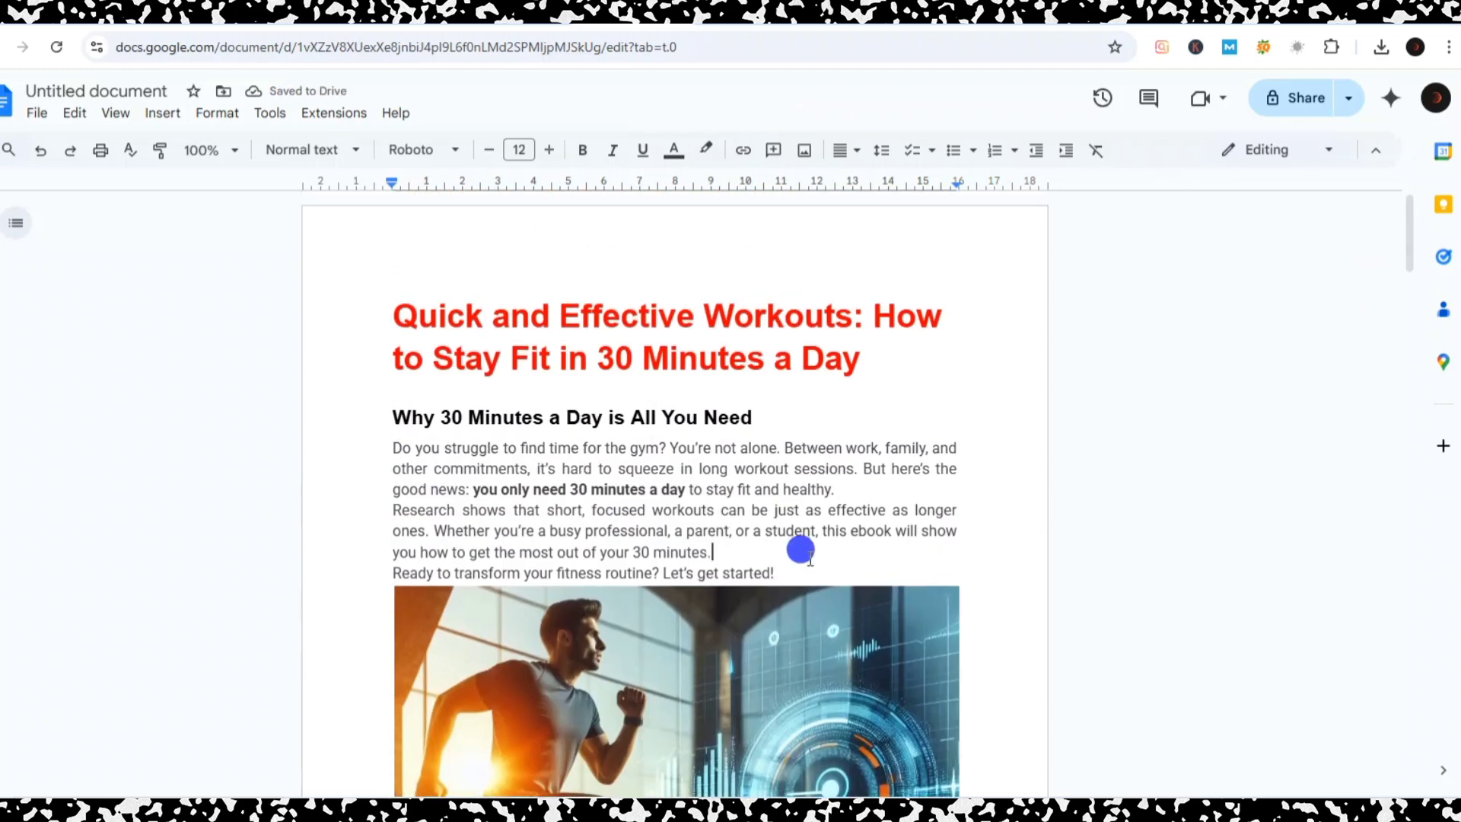
{"action": "left_click", "coordinate": [812, 576]}
{"action": "key", "text": "Return"}
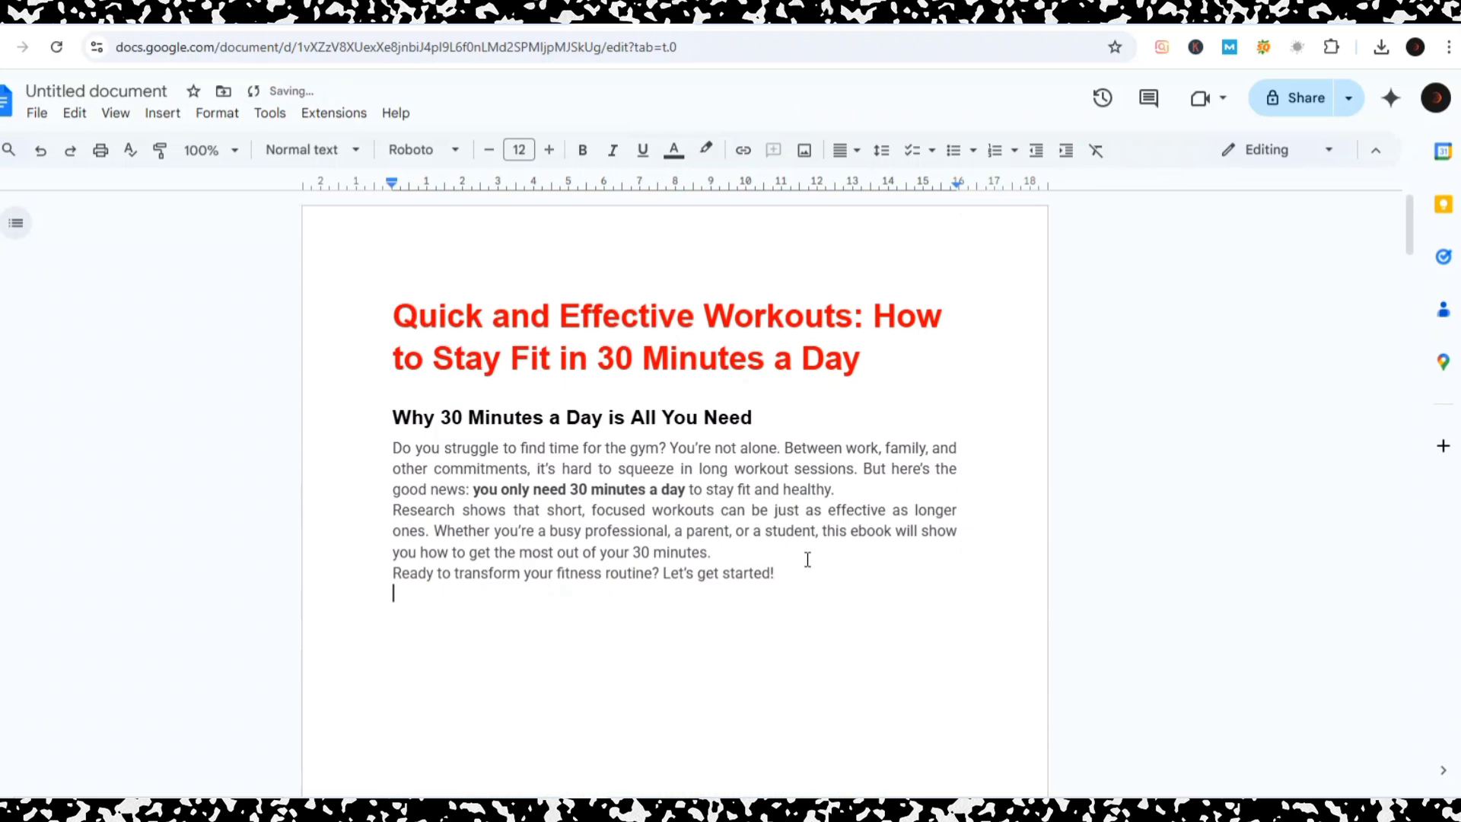
{"action": "key", "text": "BackSpace"}
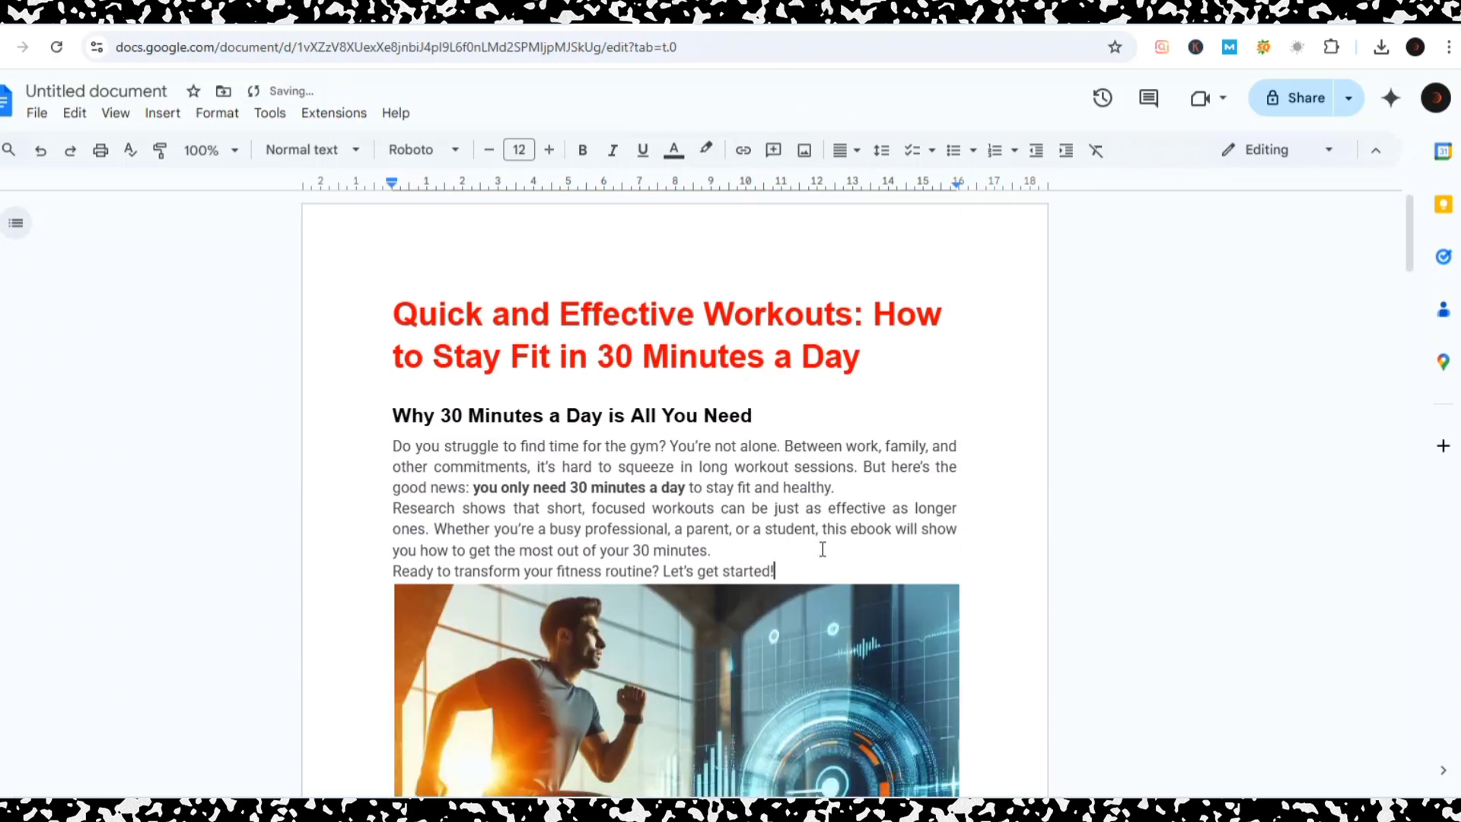
Make the heading "How to Stay Consistent with Your 30-Minute Workouts" bold.
{"action": "scroll", "coordinate": [814, 551], "scroll_direction": "down", "scroll_amount": 5}
{"action": "scroll", "coordinate": [821, 547], "scroll_direction": "down", "scroll_amount": 6}
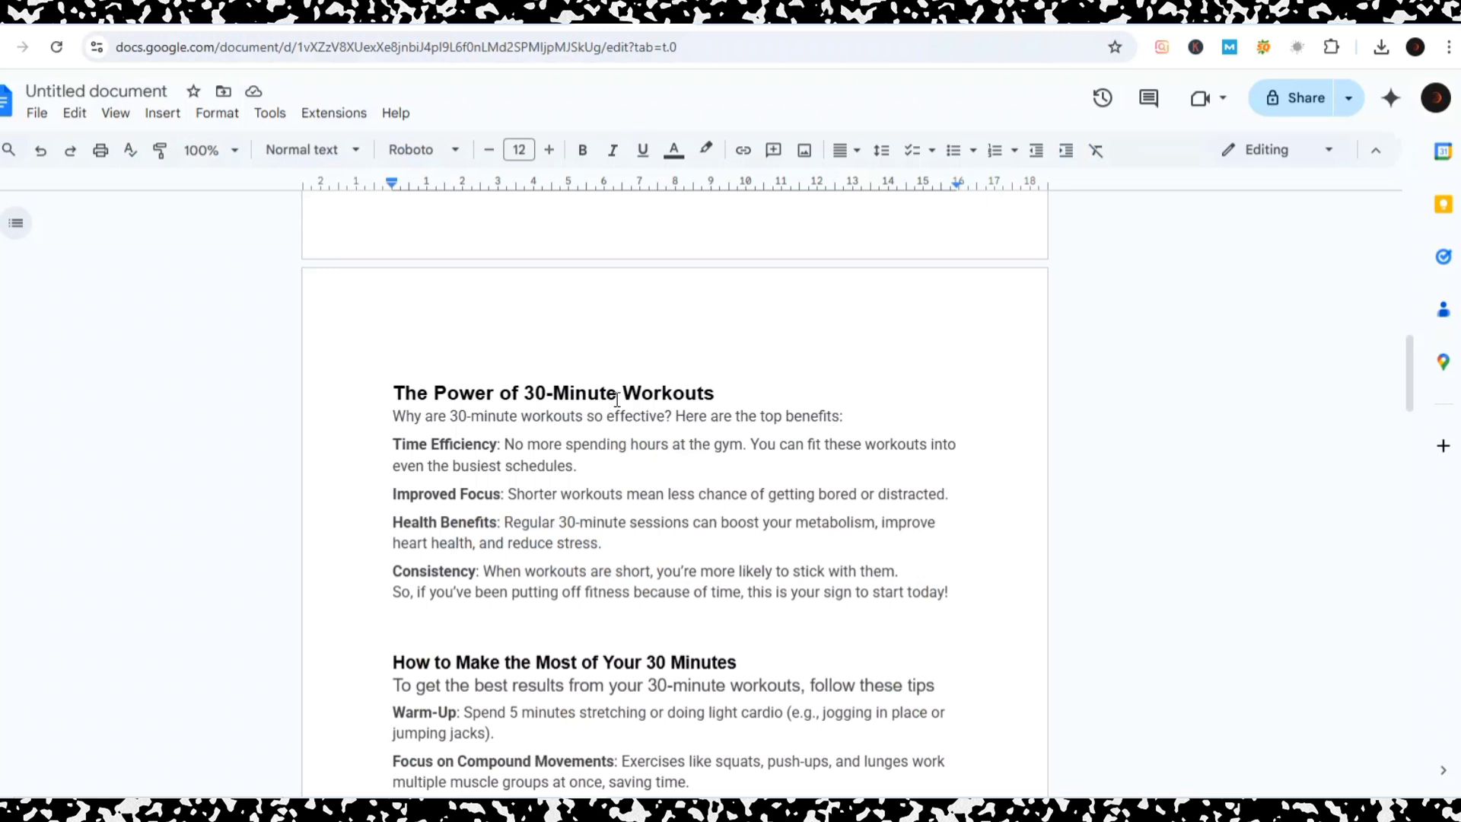
{"action": "scroll", "coordinate": [616, 399], "scroll_direction": "down", "scroll_amount": 3}
{"action": "scroll", "coordinate": [616, 399], "scroll_direction": "down", "scroll_amount": 2}
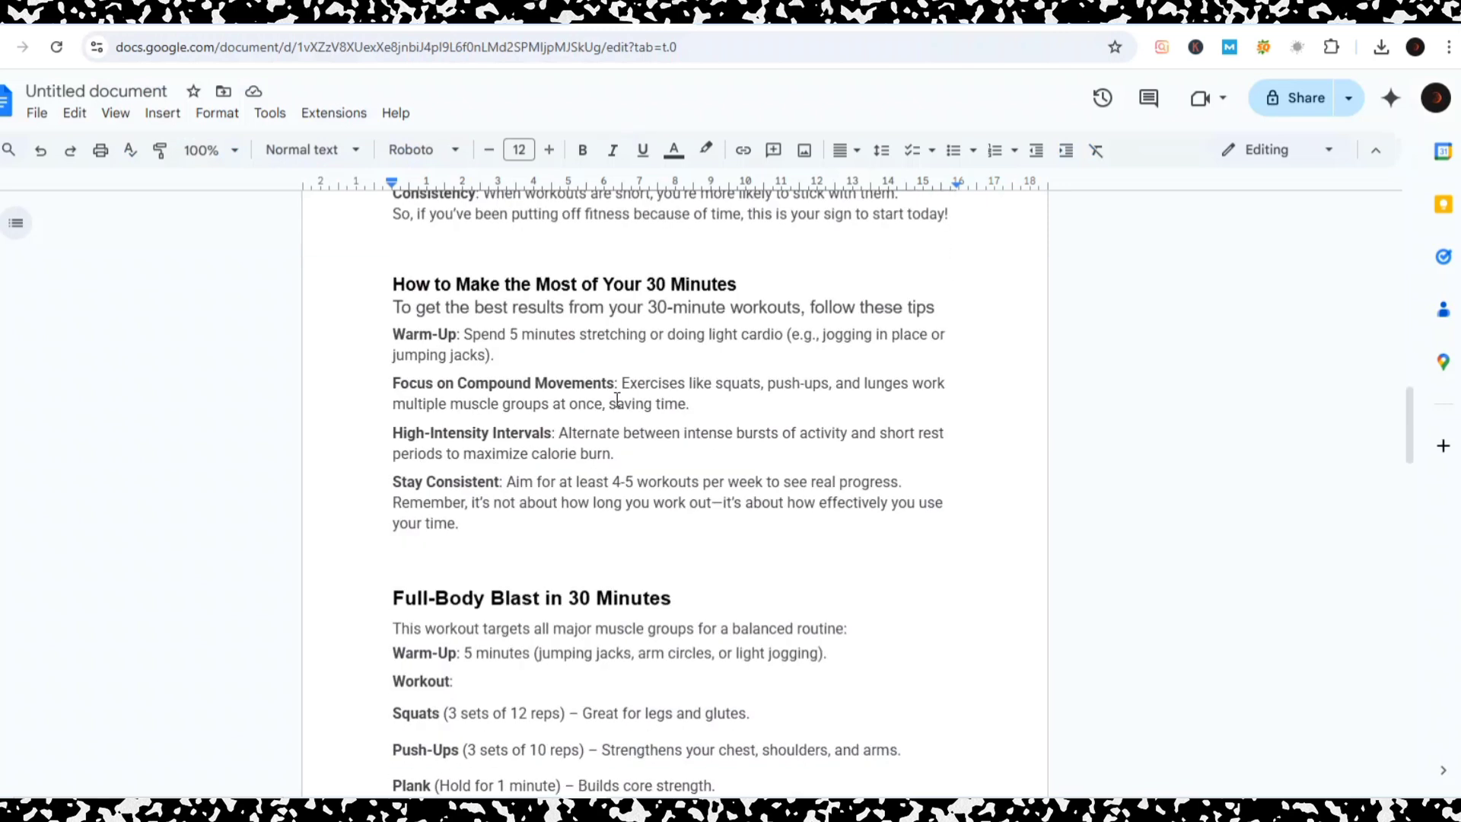
{"action": "scroll", "coordinate": [616, 399], "scroll_direction": "down", "scroll_amount": 2}
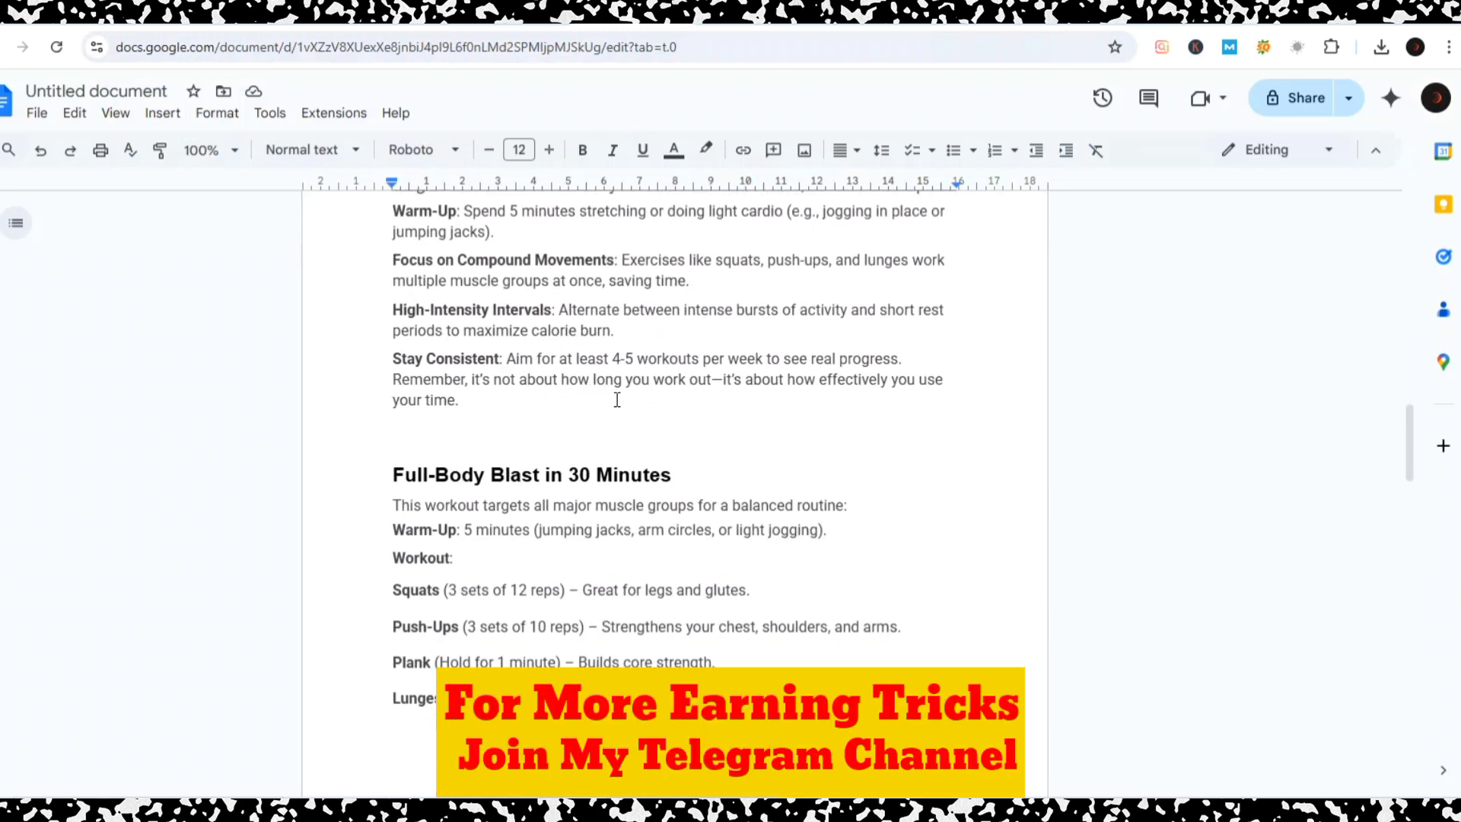
{"action": "scroll", "coordinate": [617, 398], "scroll_direction": "down", "scroll_amount": 10}
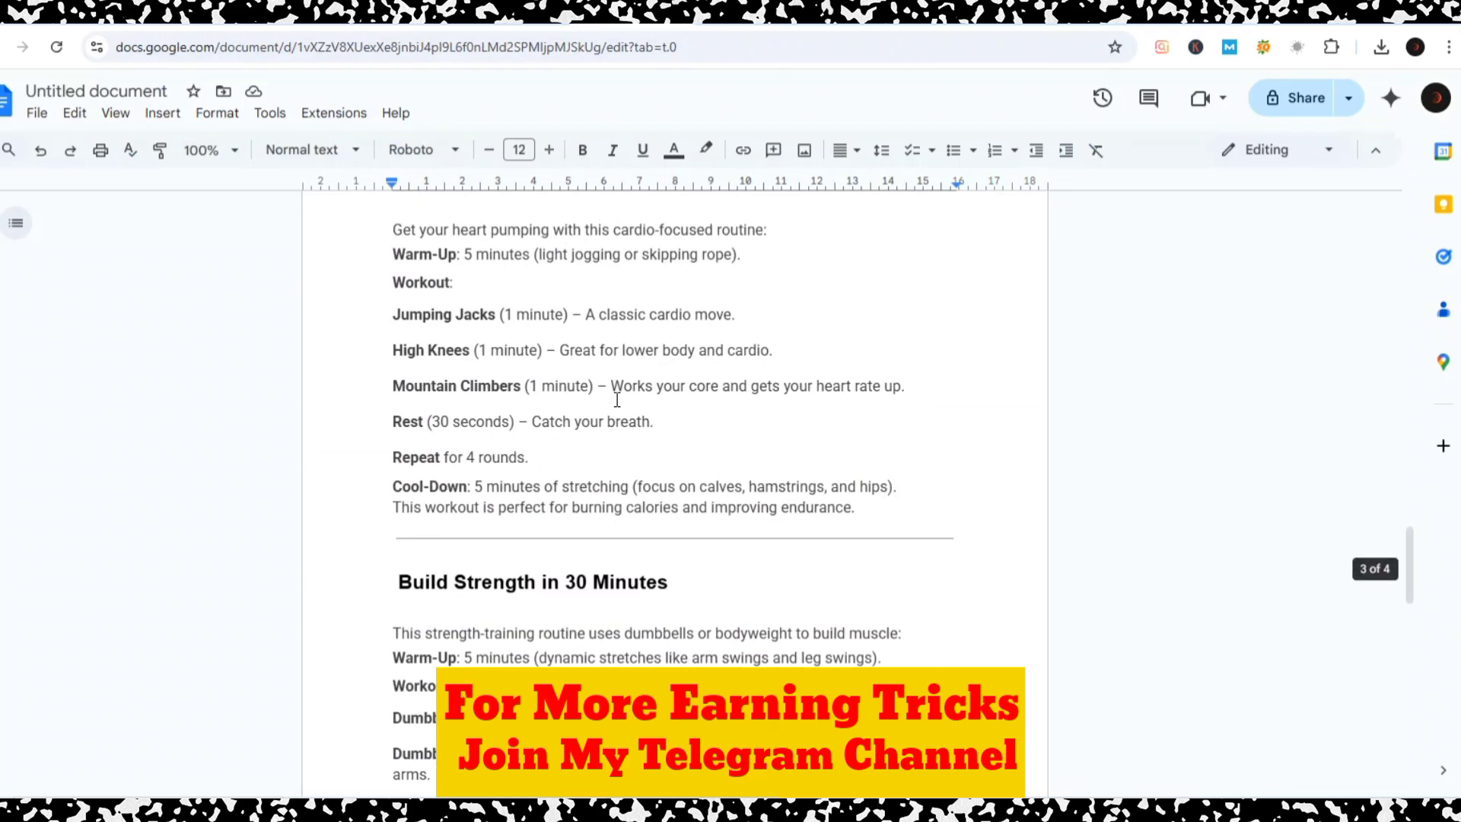
{"action": "scroll", "coordinate": [617, 399], "scroll_direction": "down", "scroll_amount": 10}
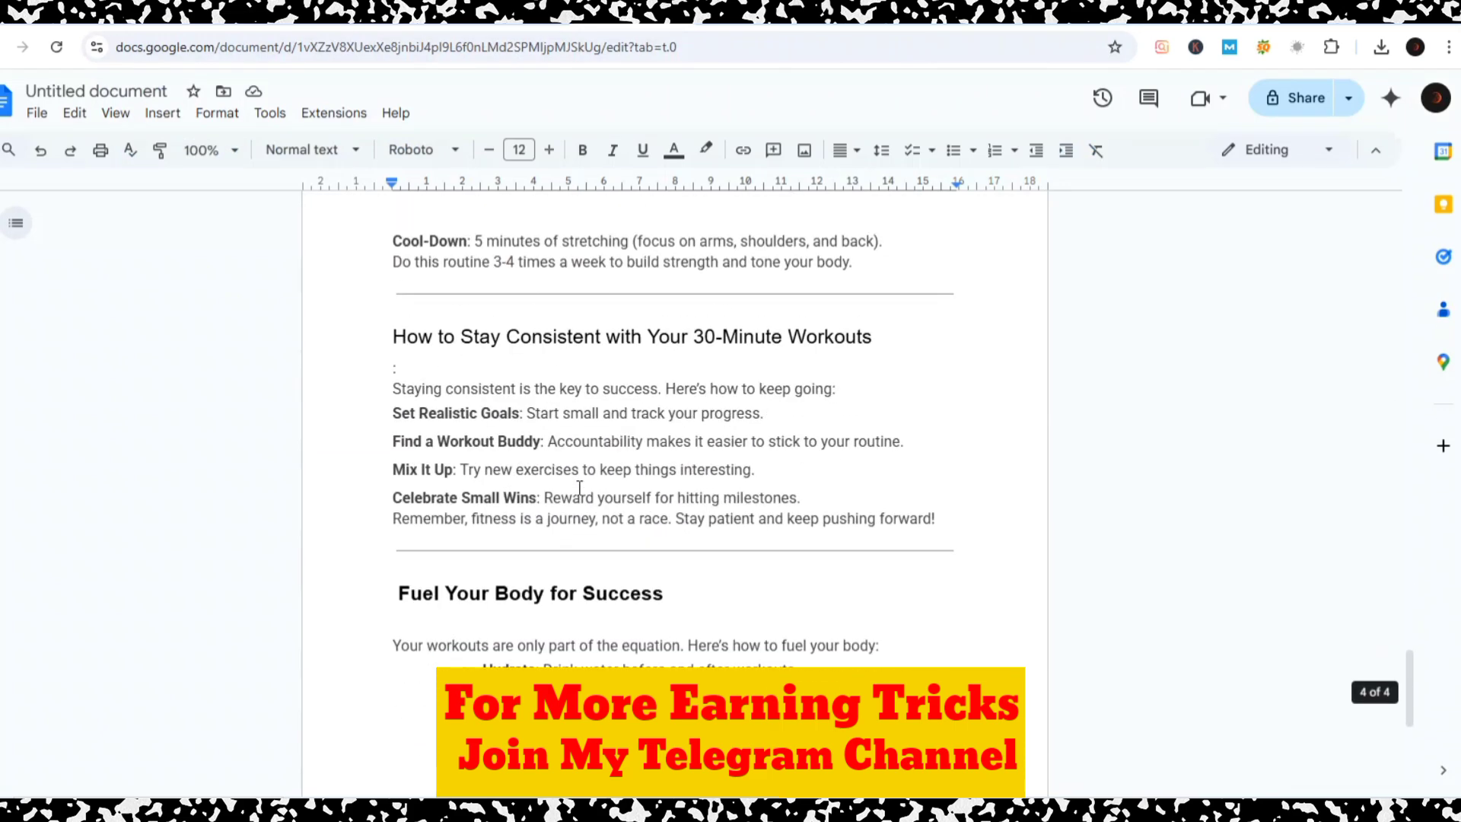
{"action": "left_click_drag", "start_coordinate": [388, 323], "coordinate": [906, 335]}
{"action": "left_click", "coordinate": [582, 150]}
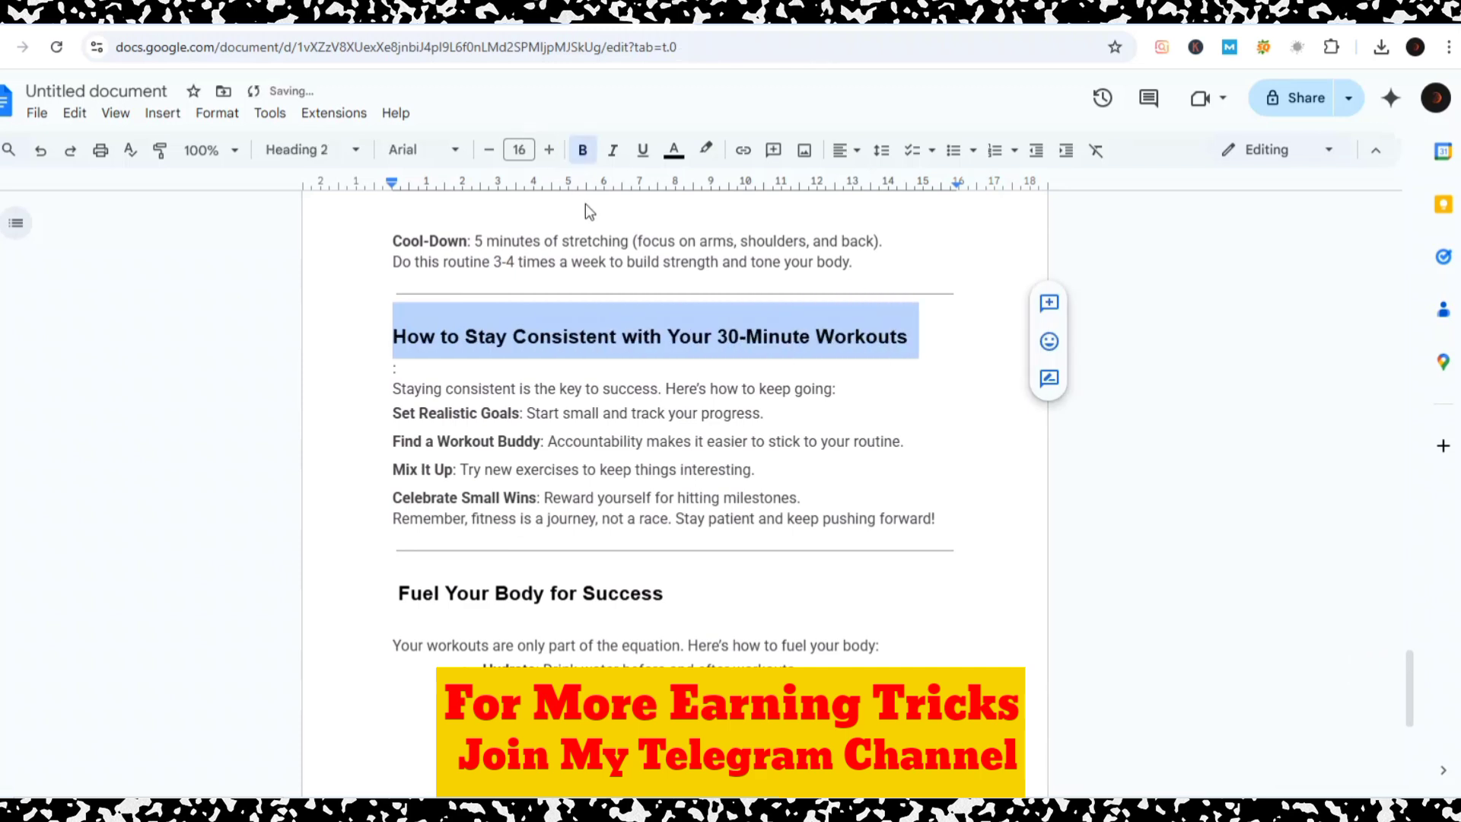
{"action": "left_click", "coordinate": [593, 391]}
Review the closing sections down to the "Start With this workout plan - Click Here" line and return to the earlier pages.
{"action": "scroll", "coordinate": [685, 417], "scroll_direction": "down", "scroll_amount": 5}
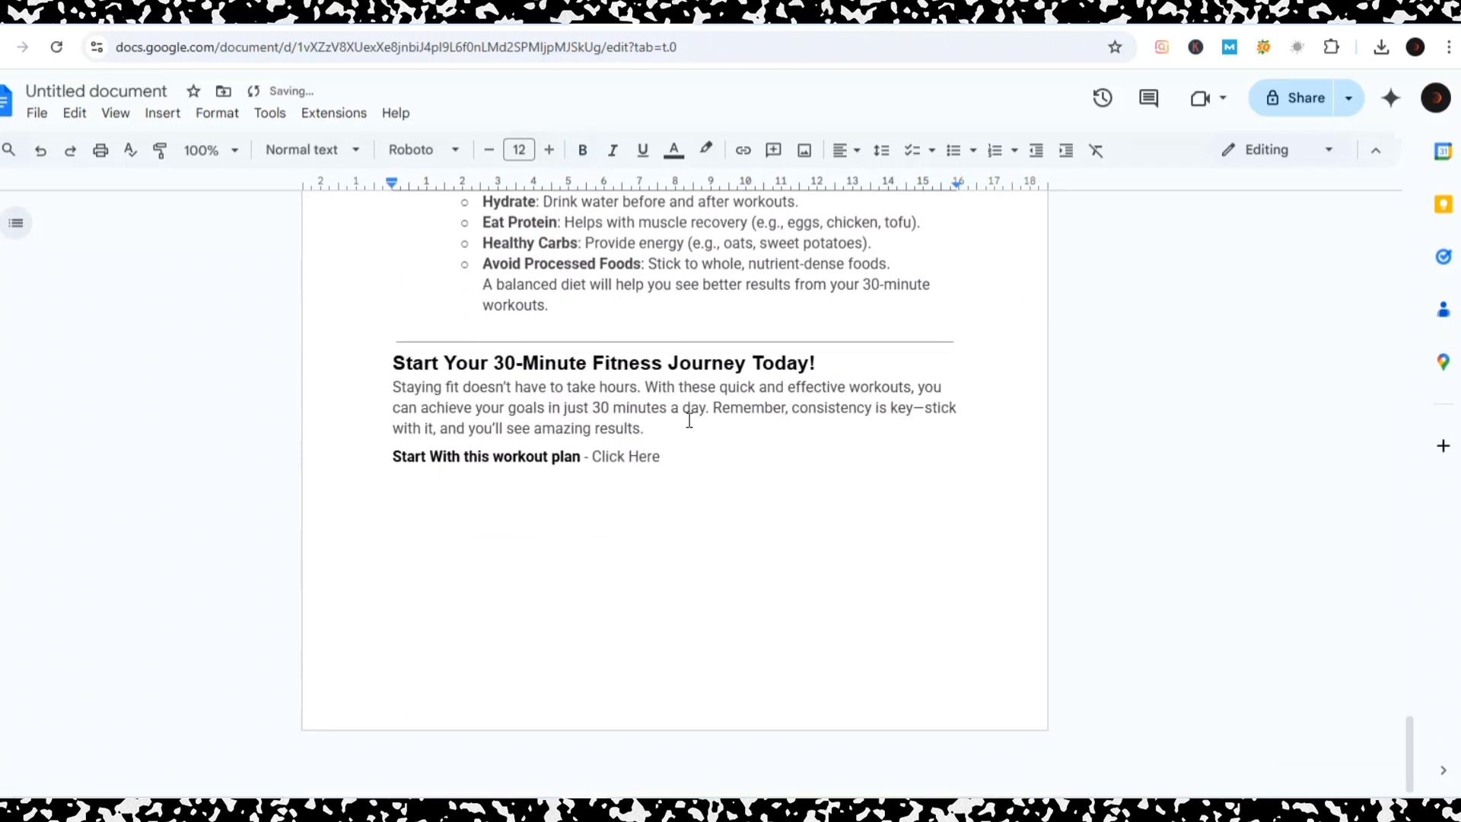
{"action": "scroll", "coordinate": [689, 420], "scroll_direction": "up", "scroll_amount": 2}
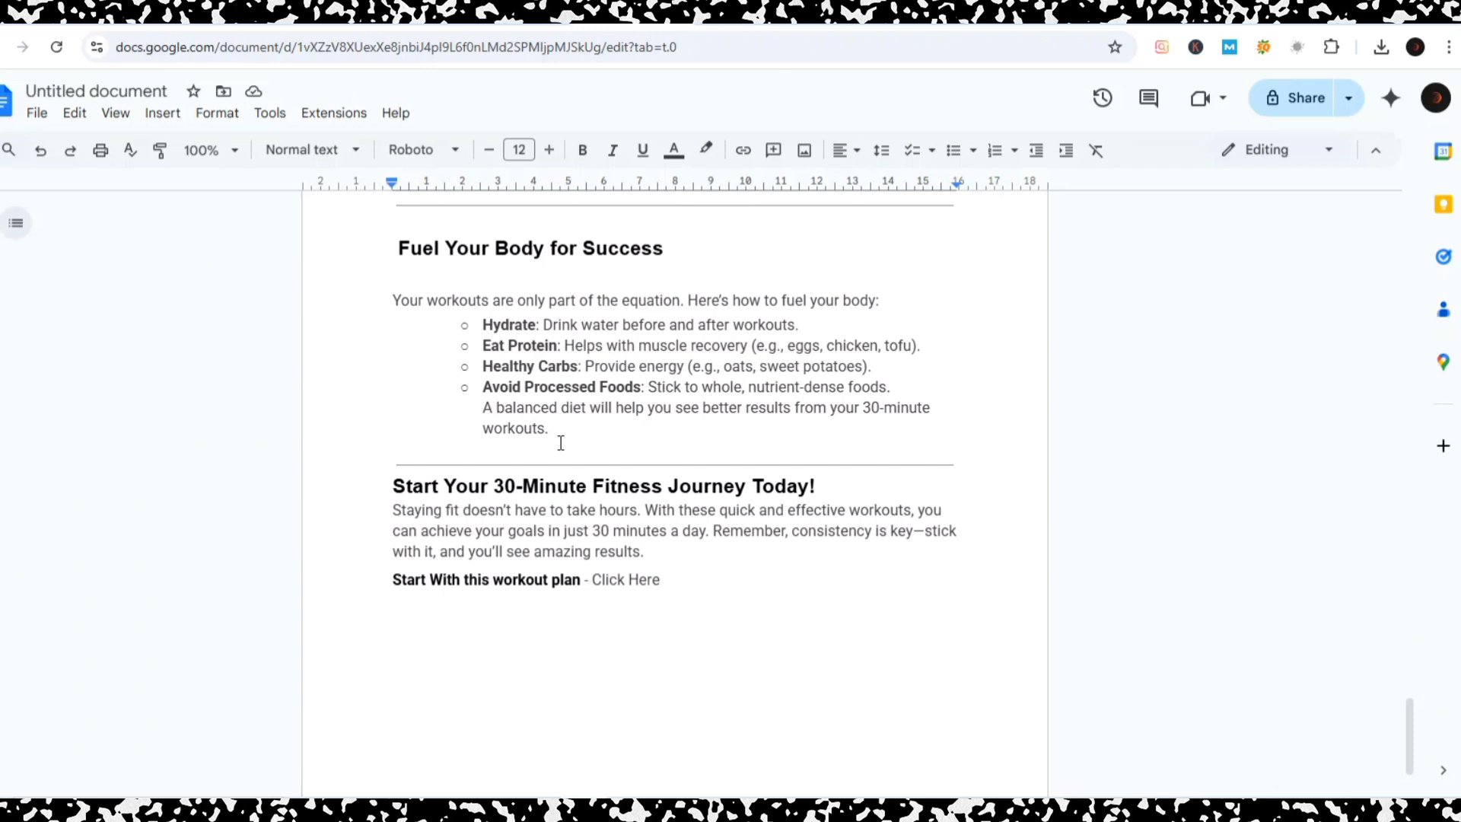
{"action": "scroll", "coordinate": [561, 441], "scroll_direction": "up", "scroll_amount": 20}
{"action": "scroll", "coordinate": [561, 441], "scroll_direction": "up", "scroll_amount": 20}
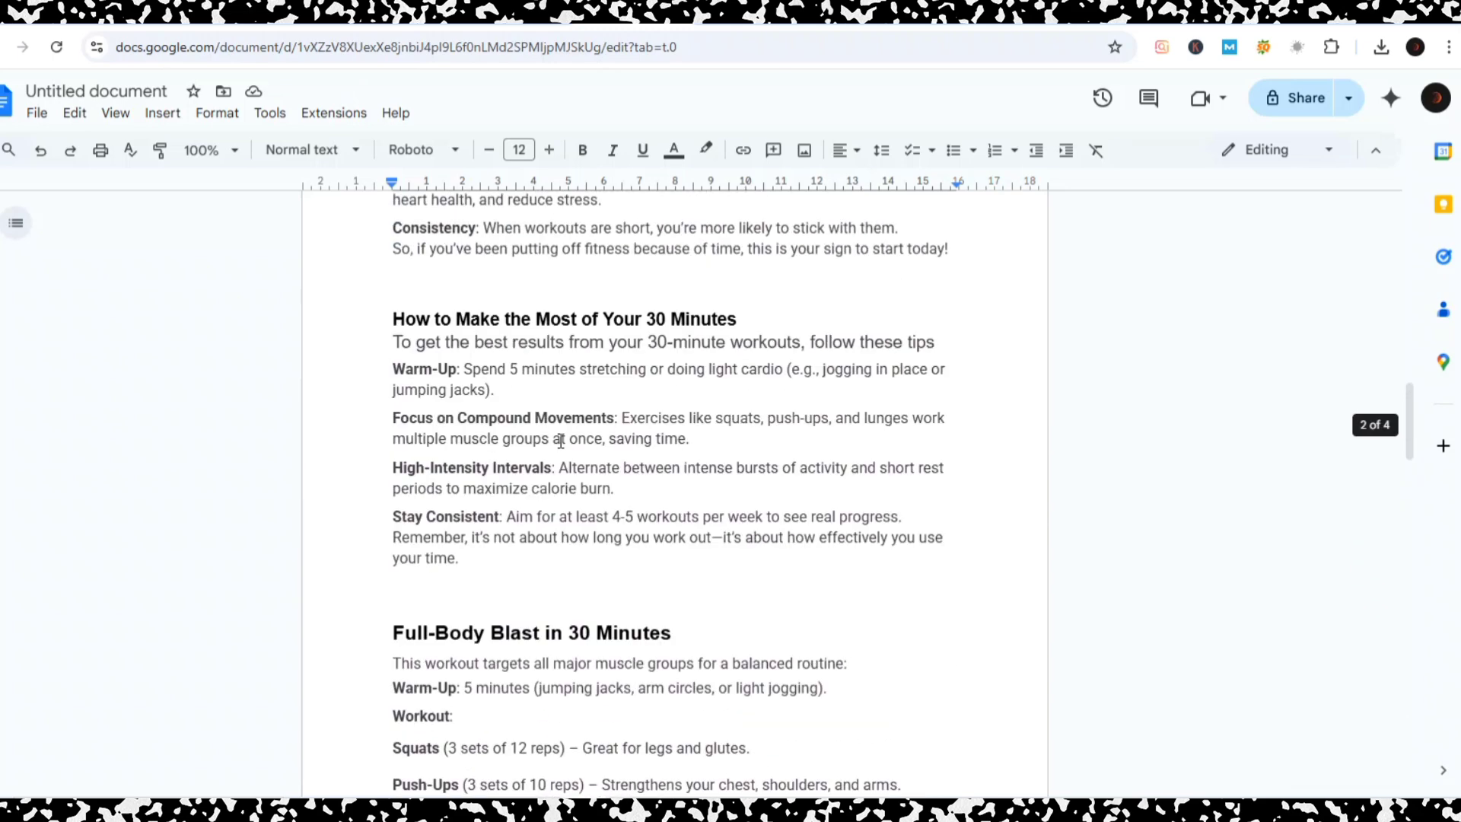
Switch to Digistore24 and sign up to promote the Workout Bundle offer in the workout search results.
{"action": "scroll", "coordinate": [559, 440], "scroll_direction": "up", "scroll_amount": 5}
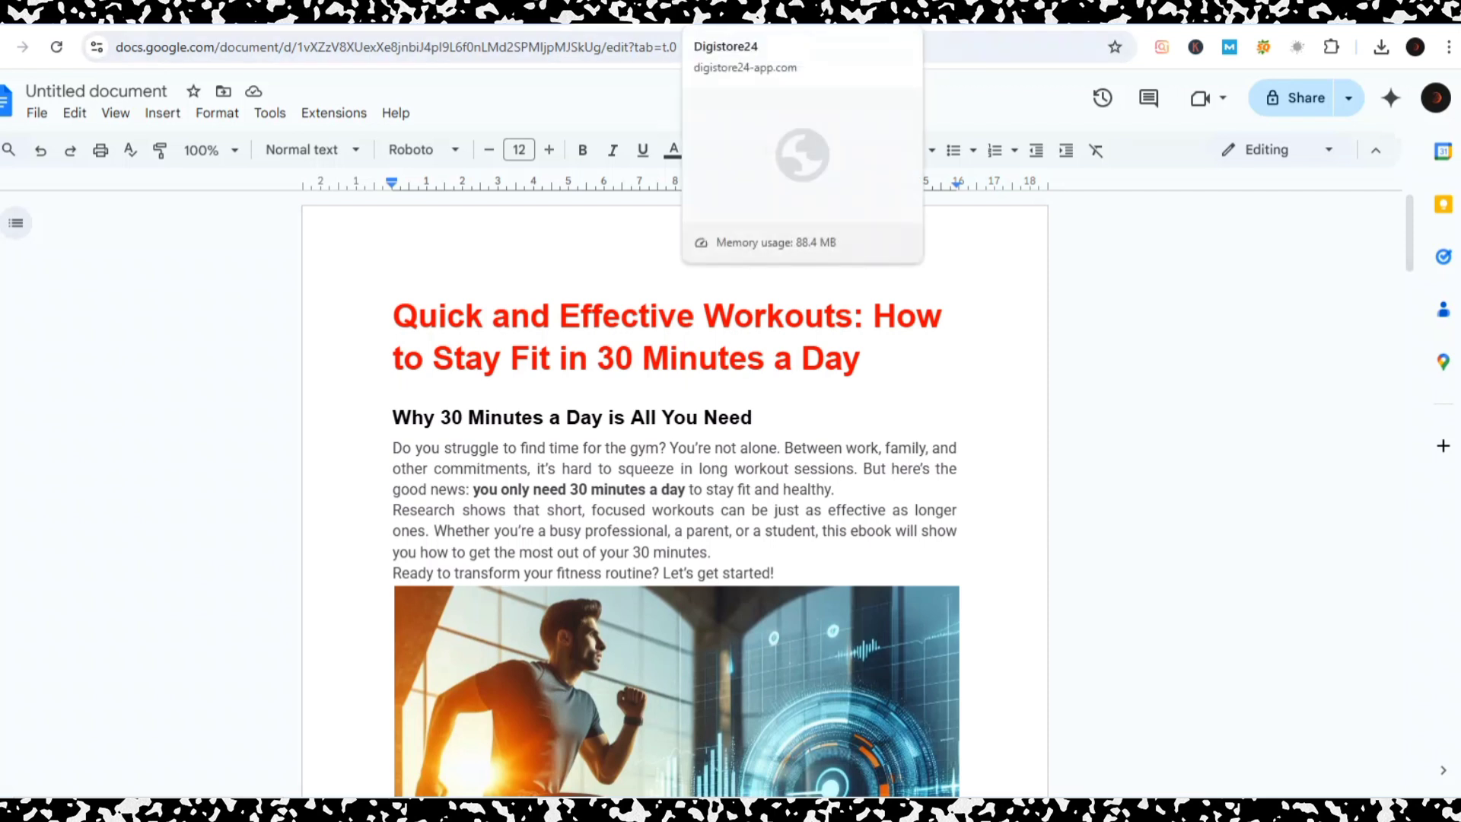
{"action": "left_click", "coordinate": [730, 14]}
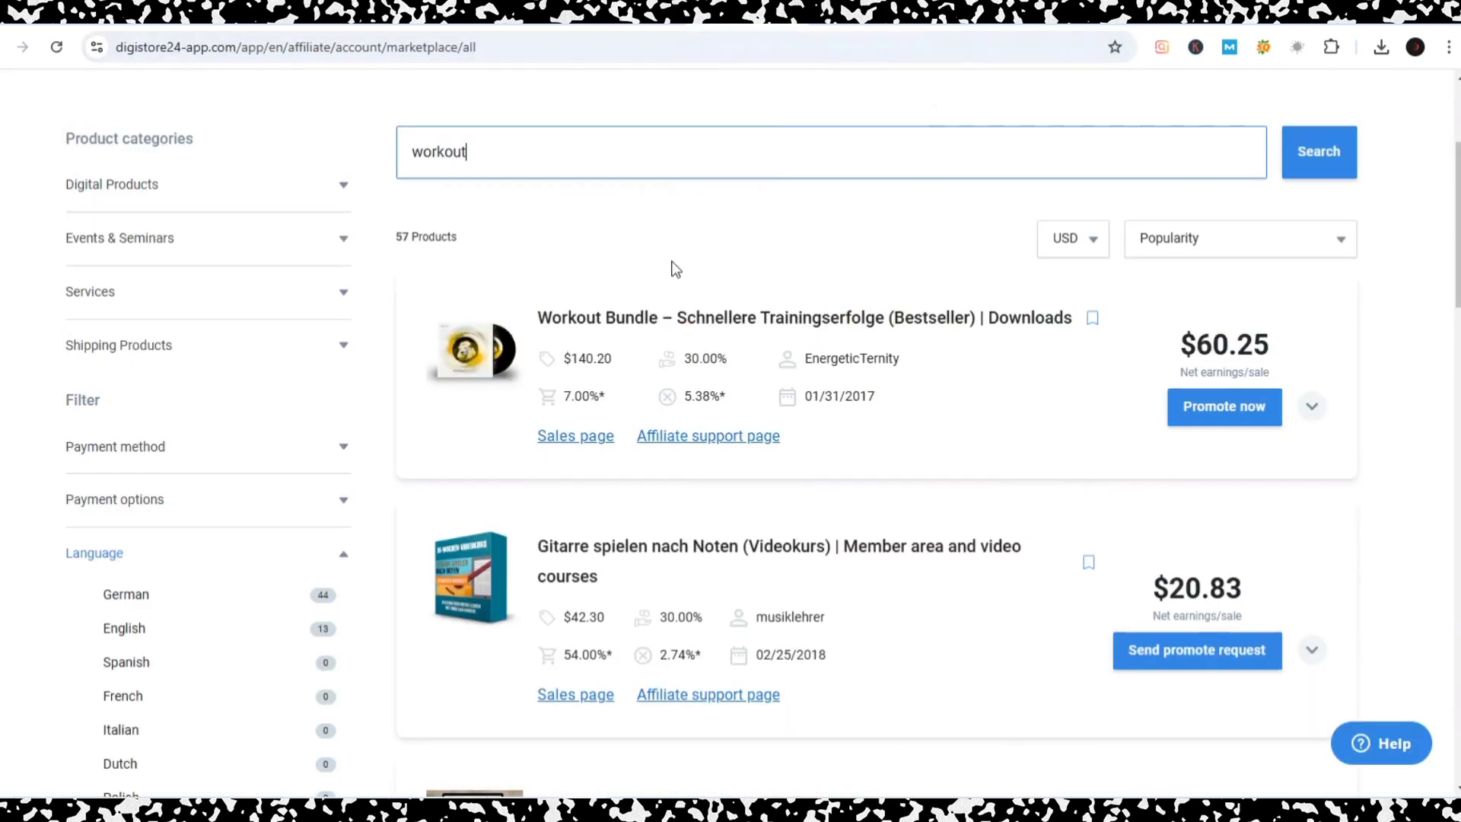
{"action": "scroll", "coordinate": [674, 268], "scroll_direction": "up", "scroll_amount": 3}
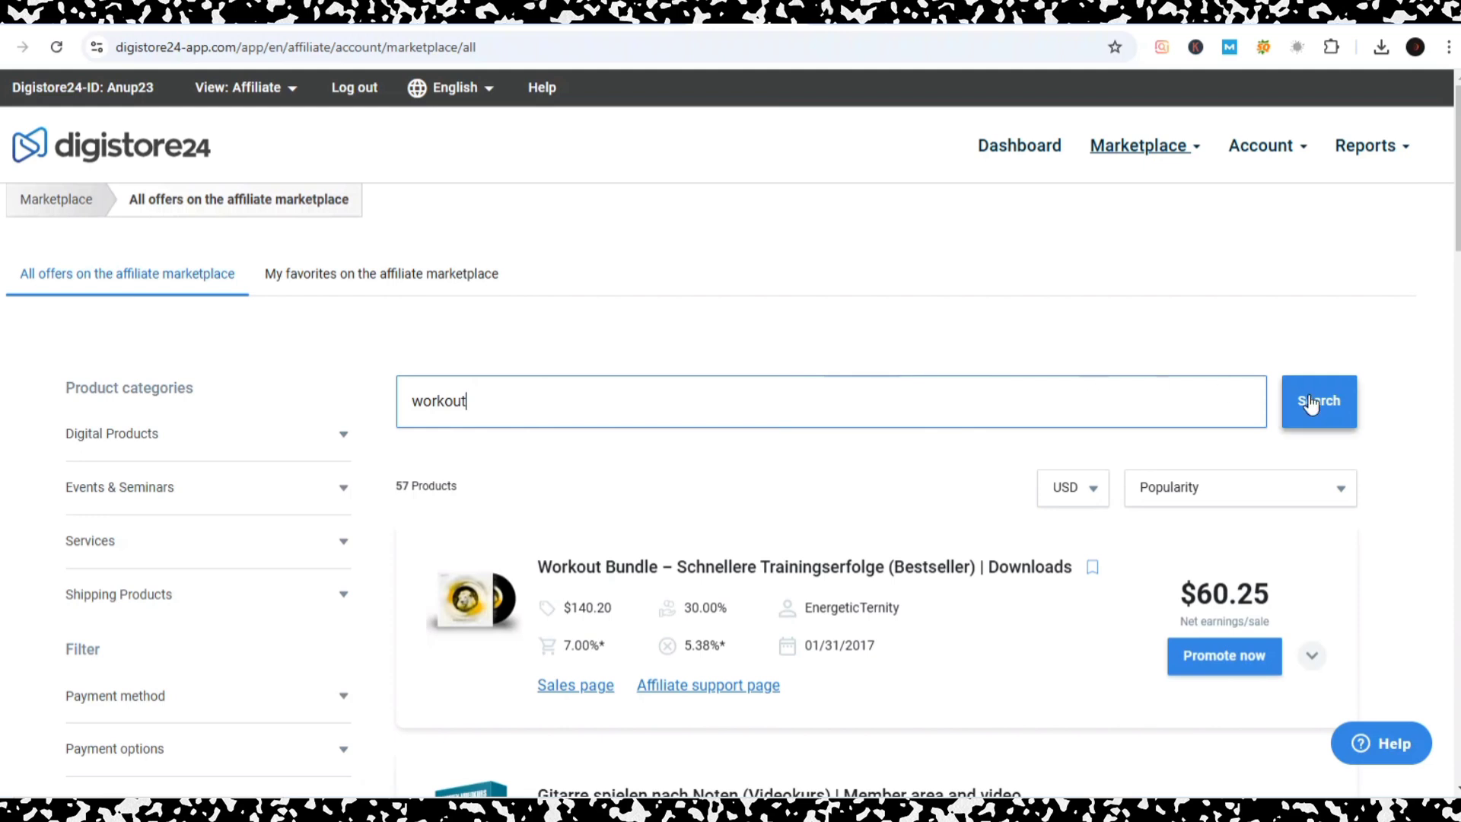
{"action": "scroll", "coordinate": [757, 242], "scroll_direction": "down", "scroll_amount": 2}
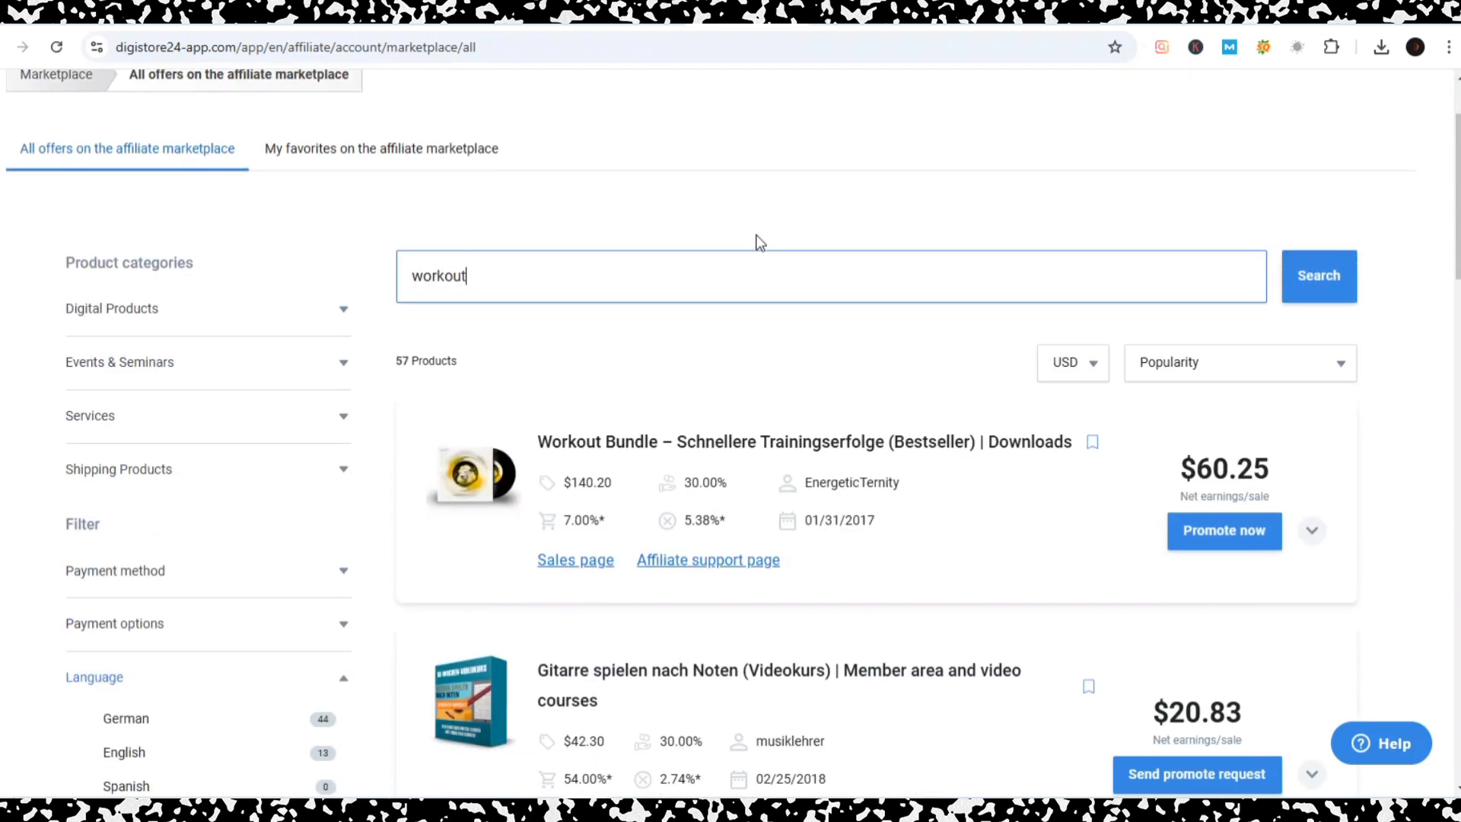
{"action": "left_click", "coordinate": [1217, 542]}
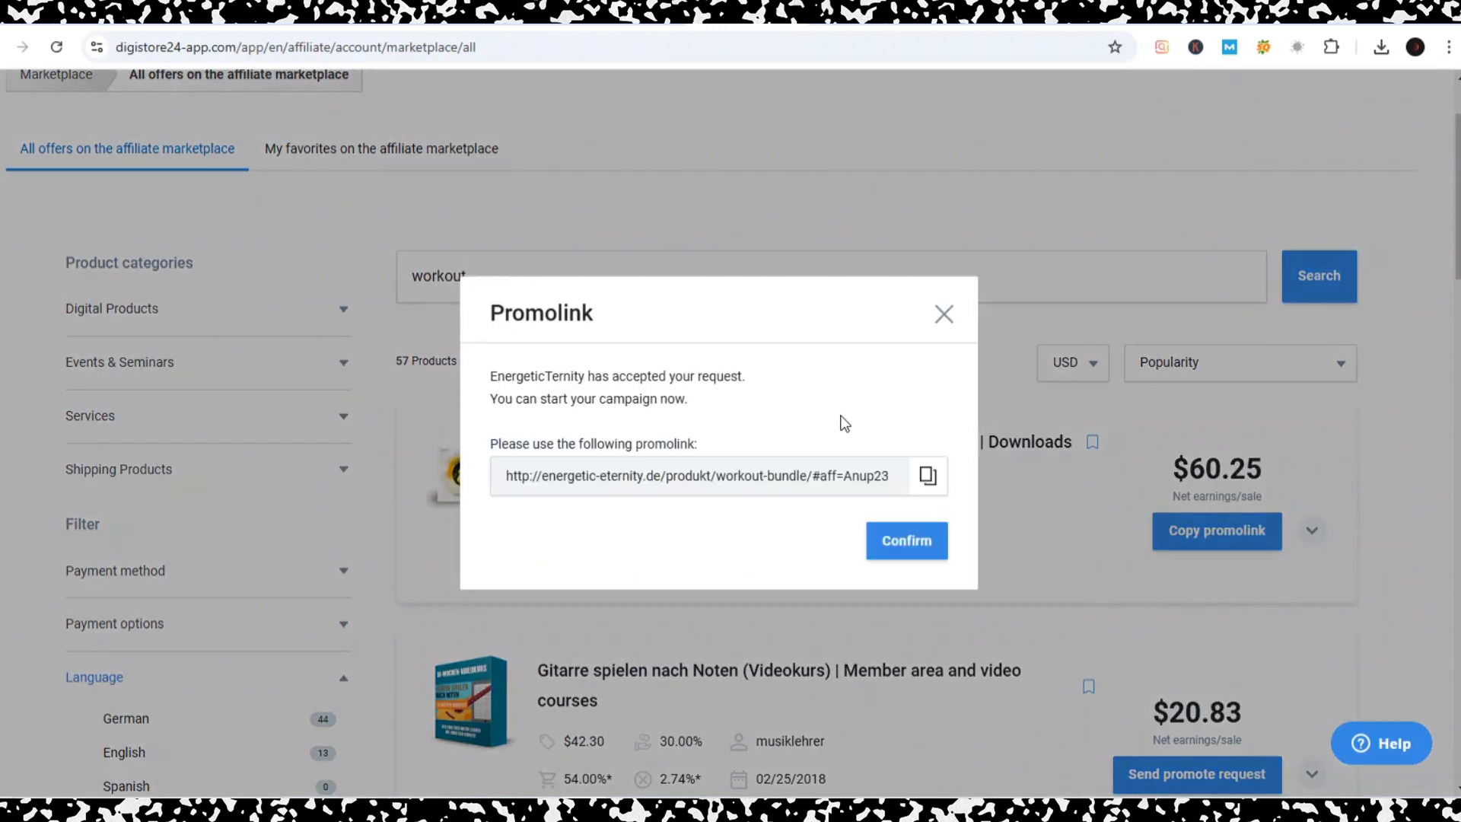
{"action": "left_click", "coordinate": [889, 537]}
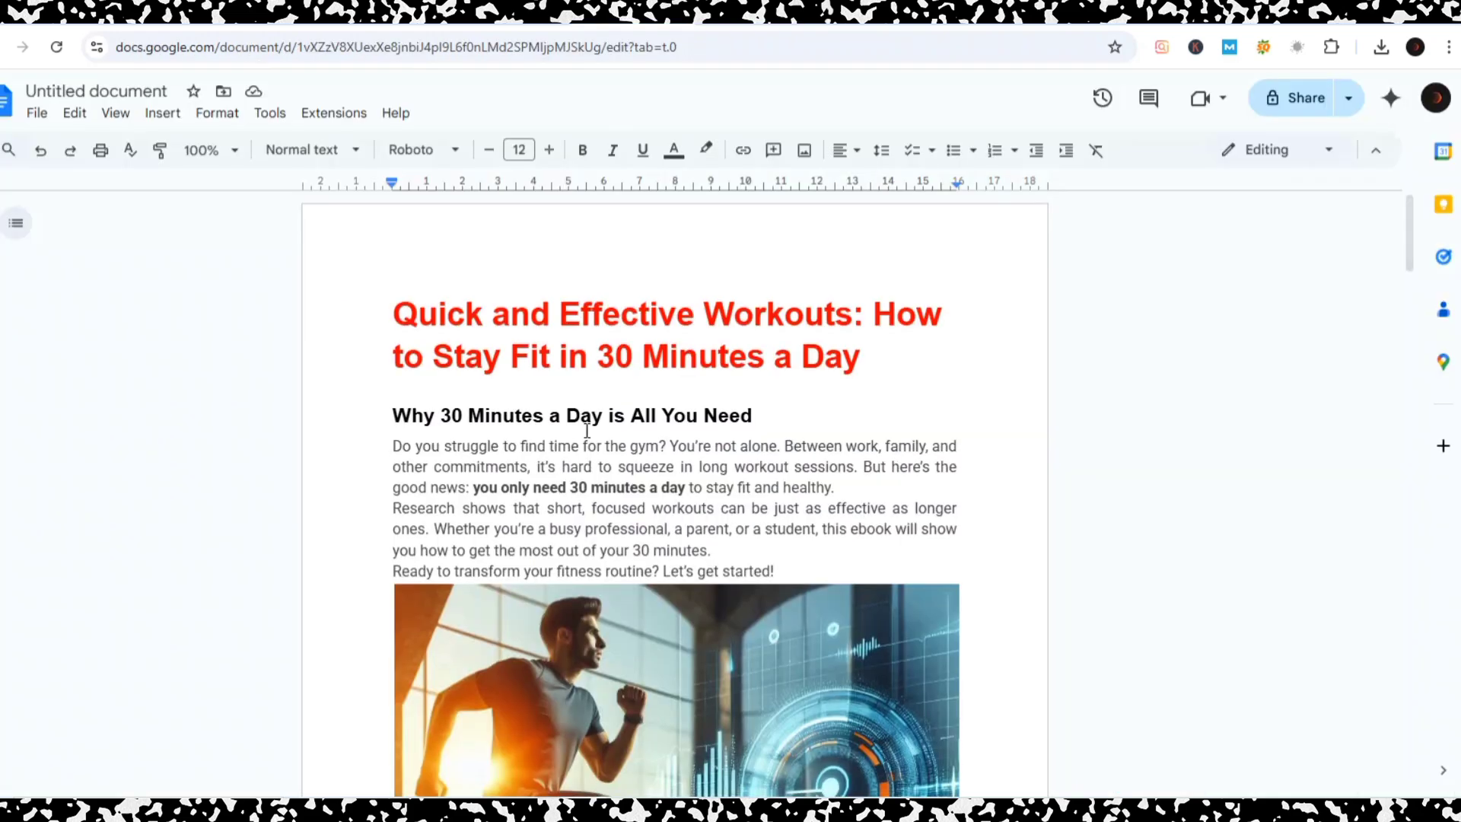
Return to the Google Docs ebook and open link entry for "Click Here" in the closing "Start With this workout plan" line.
{"action": "scroll", "coordinate": [587, 427], "scroll_direction": "down", "scroll_amount": 20}
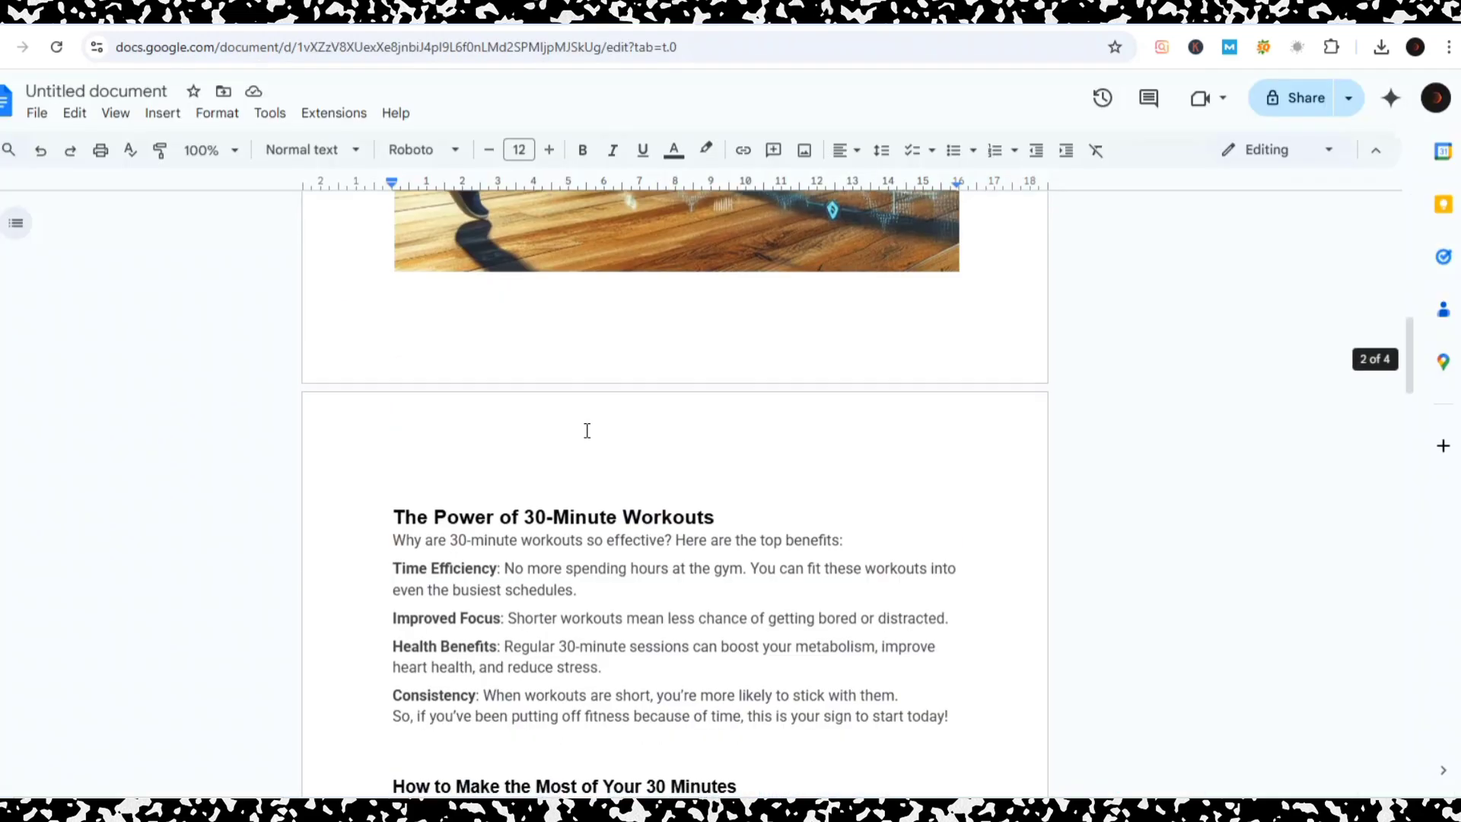
{"action": "scroll", "coordinate": [587, 434], "scroll_direction": "down", "scroll_amount": 20}
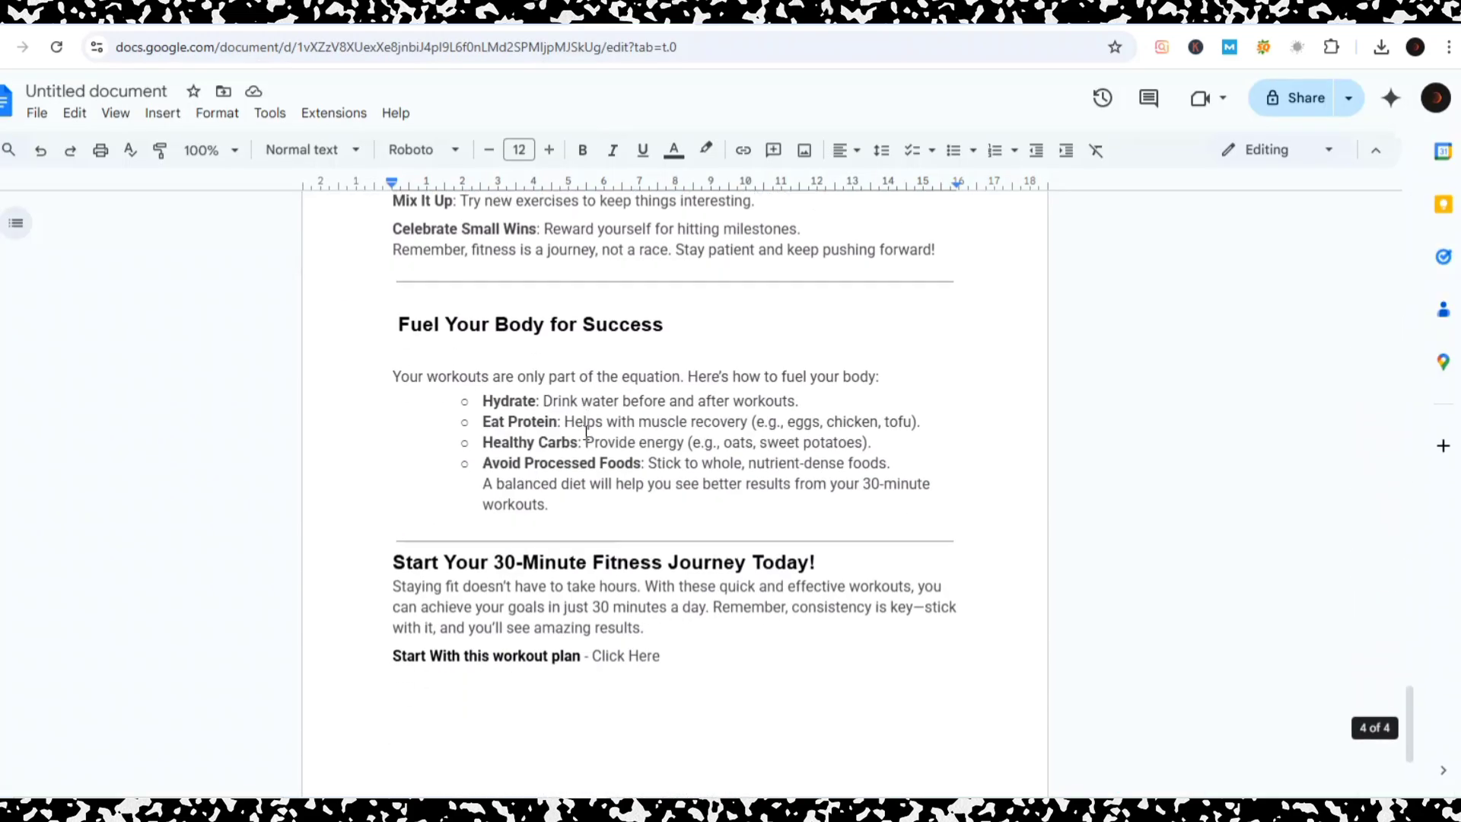
{"action": "left_click_drag", "start_coordinate": [592, 455], "coordinate": [662, 454]}
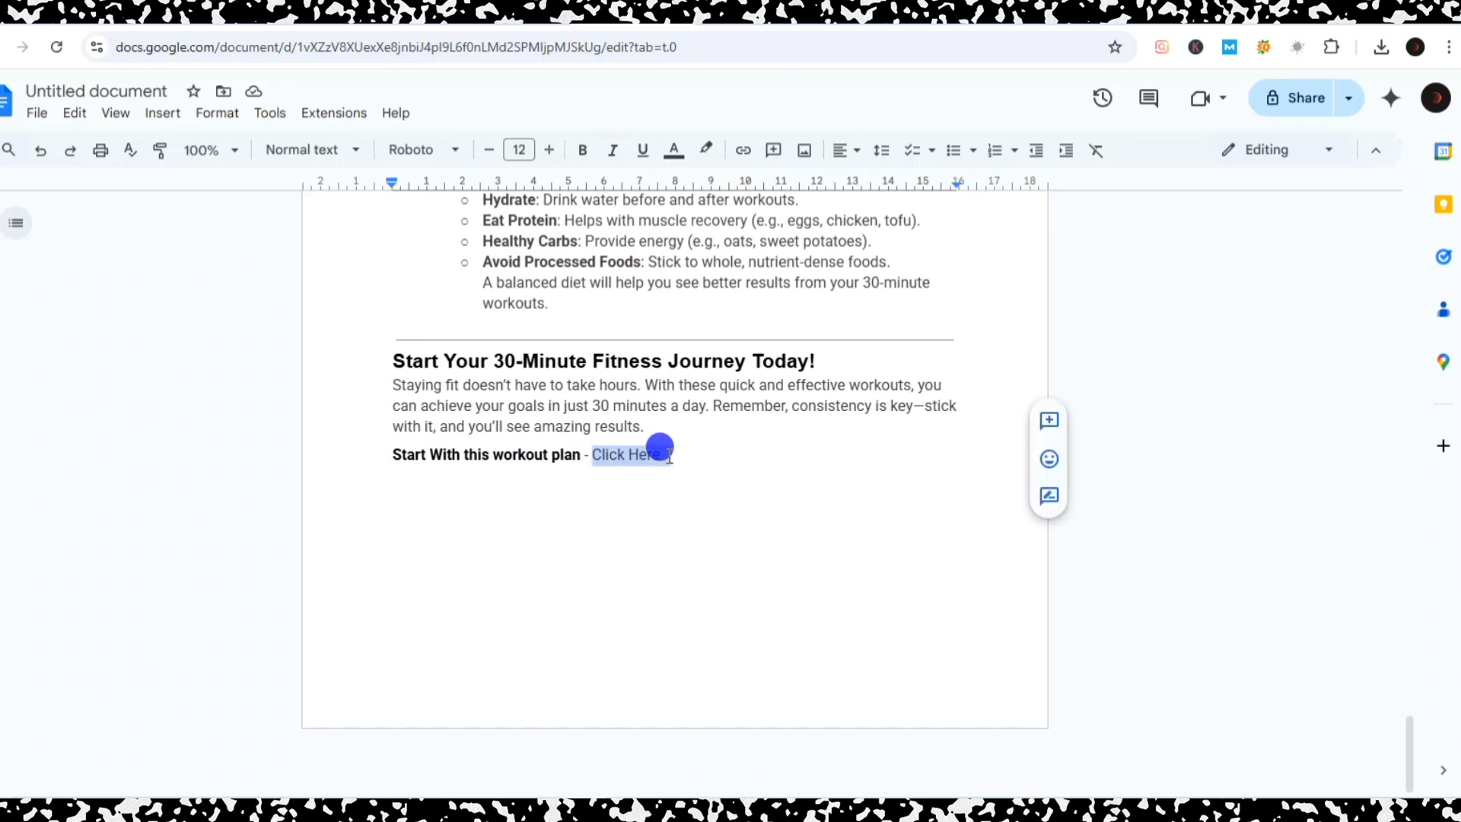
{"action": "left_click", "coordinate": [742, 151]}
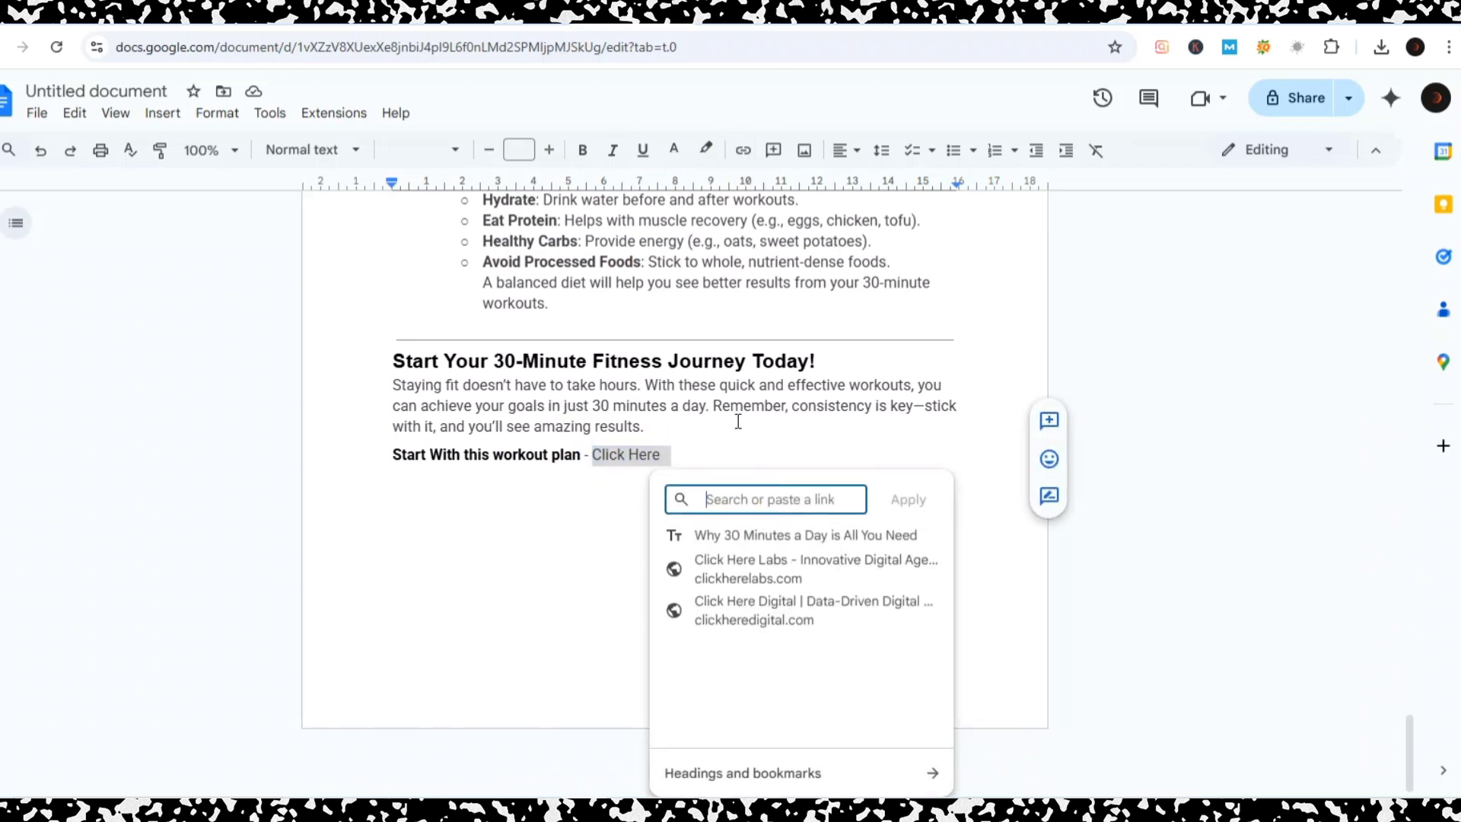
Try to apply the clipboard's workout title text as the link for "Click Here".
{"action": "key", "text": "ctrl+v"}
{"action": "left_click", "coordinate": [909, 499]}
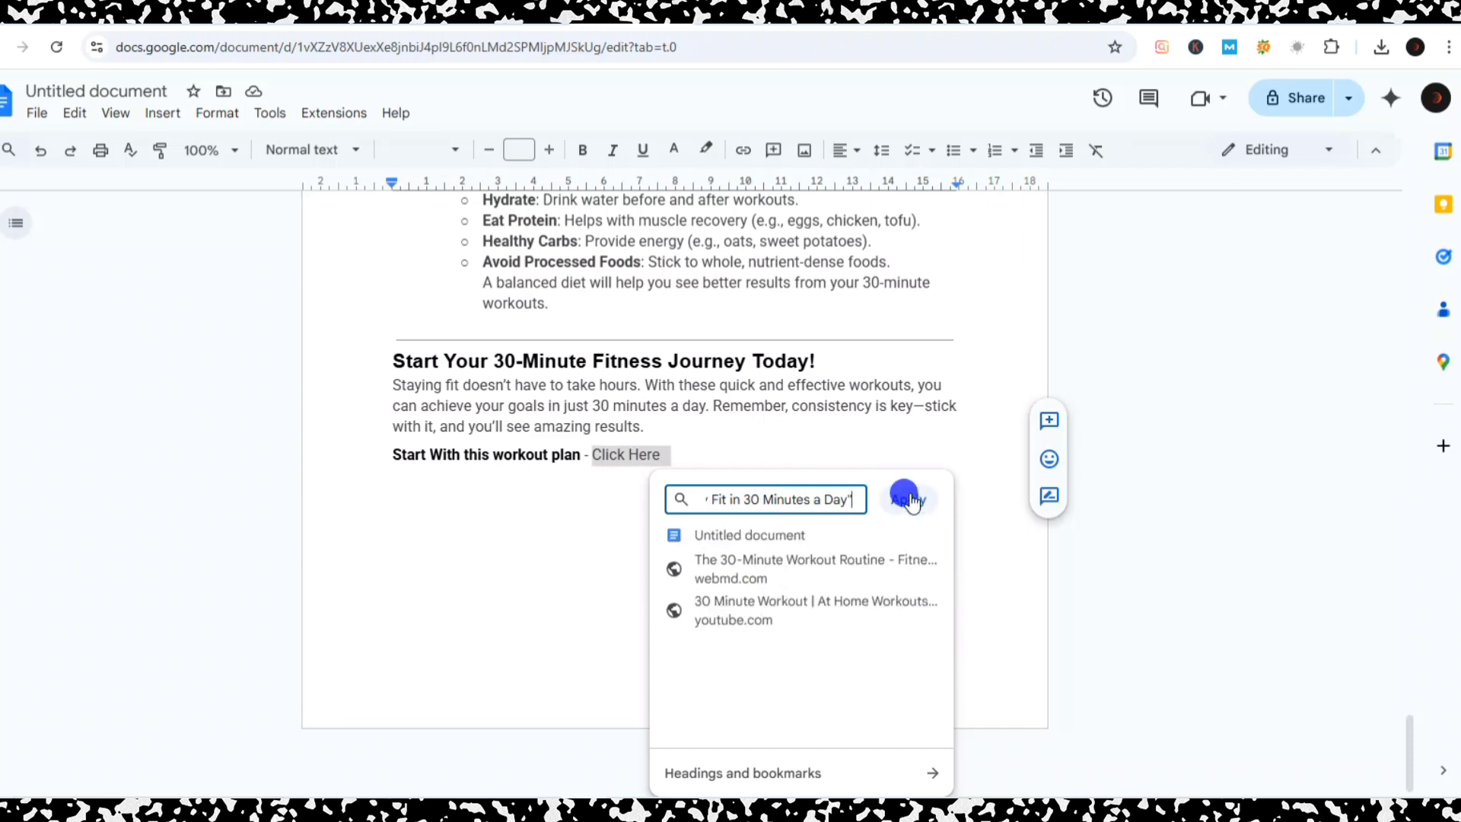
{"action": "left_click", "coordinate": [770, 498]}
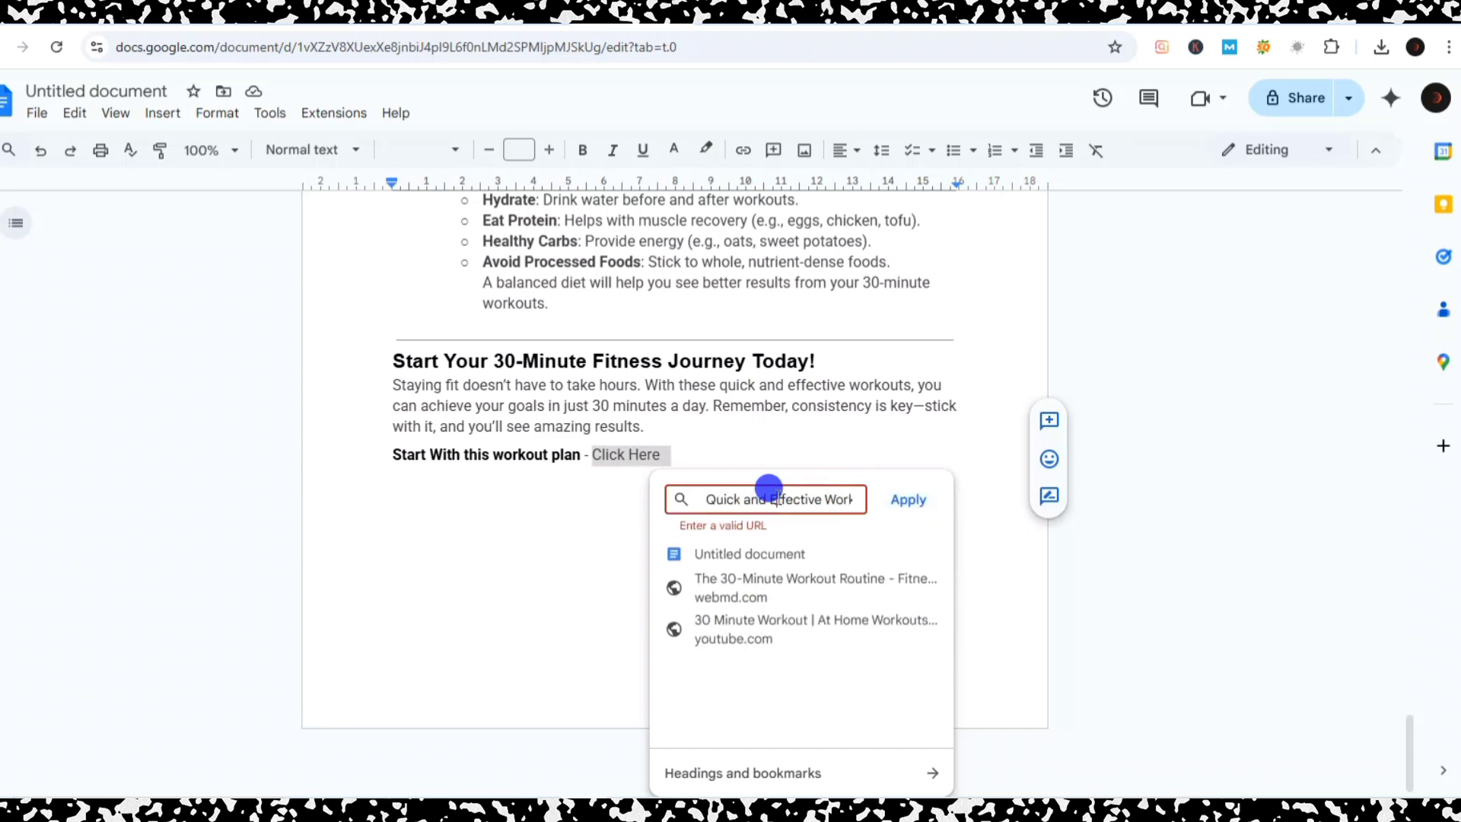
Copy the Workout Bundle promolink from Digistore24 and apply it as the link for "Click Here" in the Google Docs ebook.
{"action": "key", "text": "ctrl+Tab"}
{"action": "left_click", "coordinate": [1217, 530]}
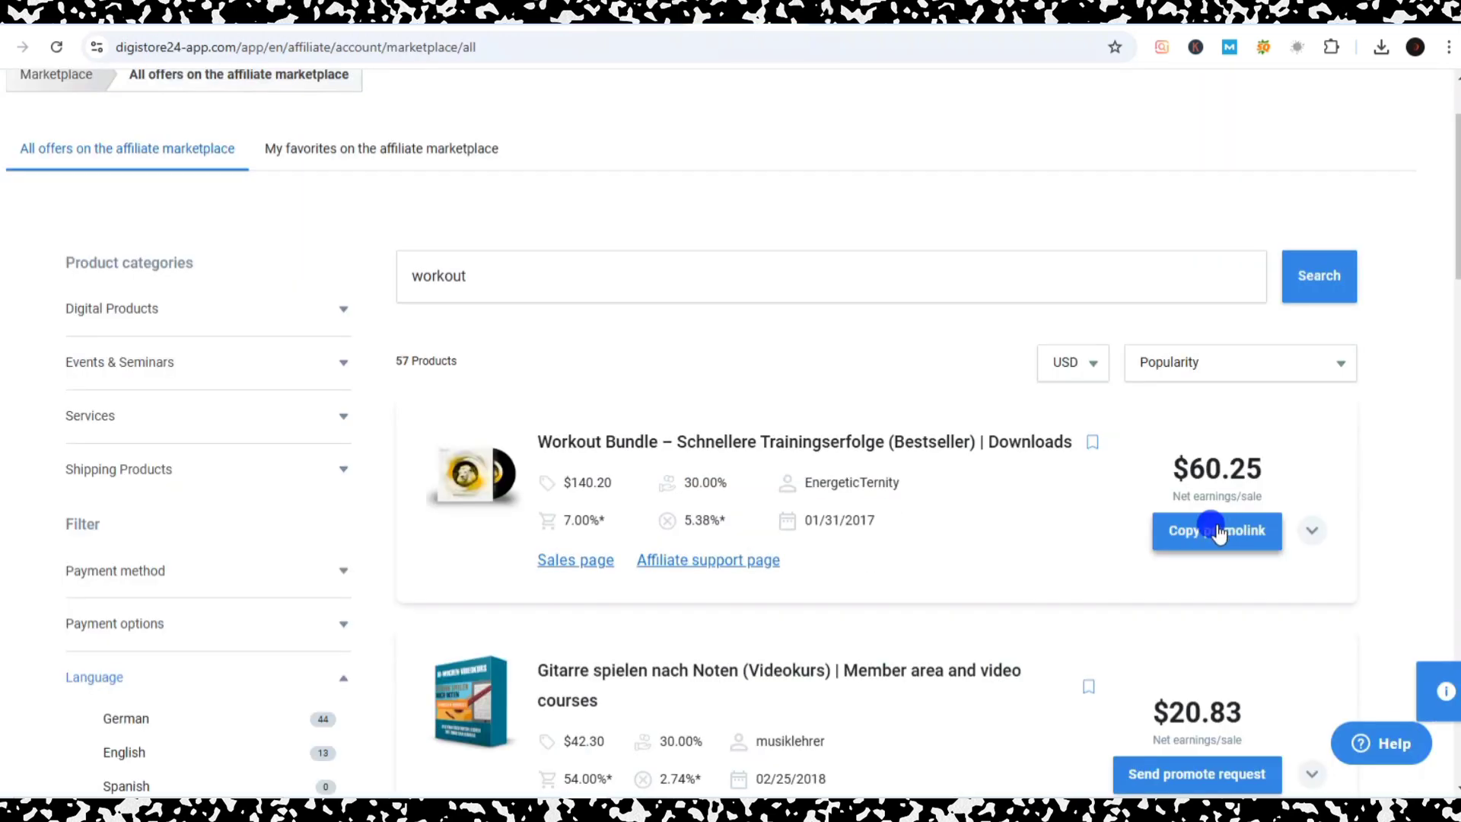
{"action": "key", "text": "ctrl+shift+Tab"}
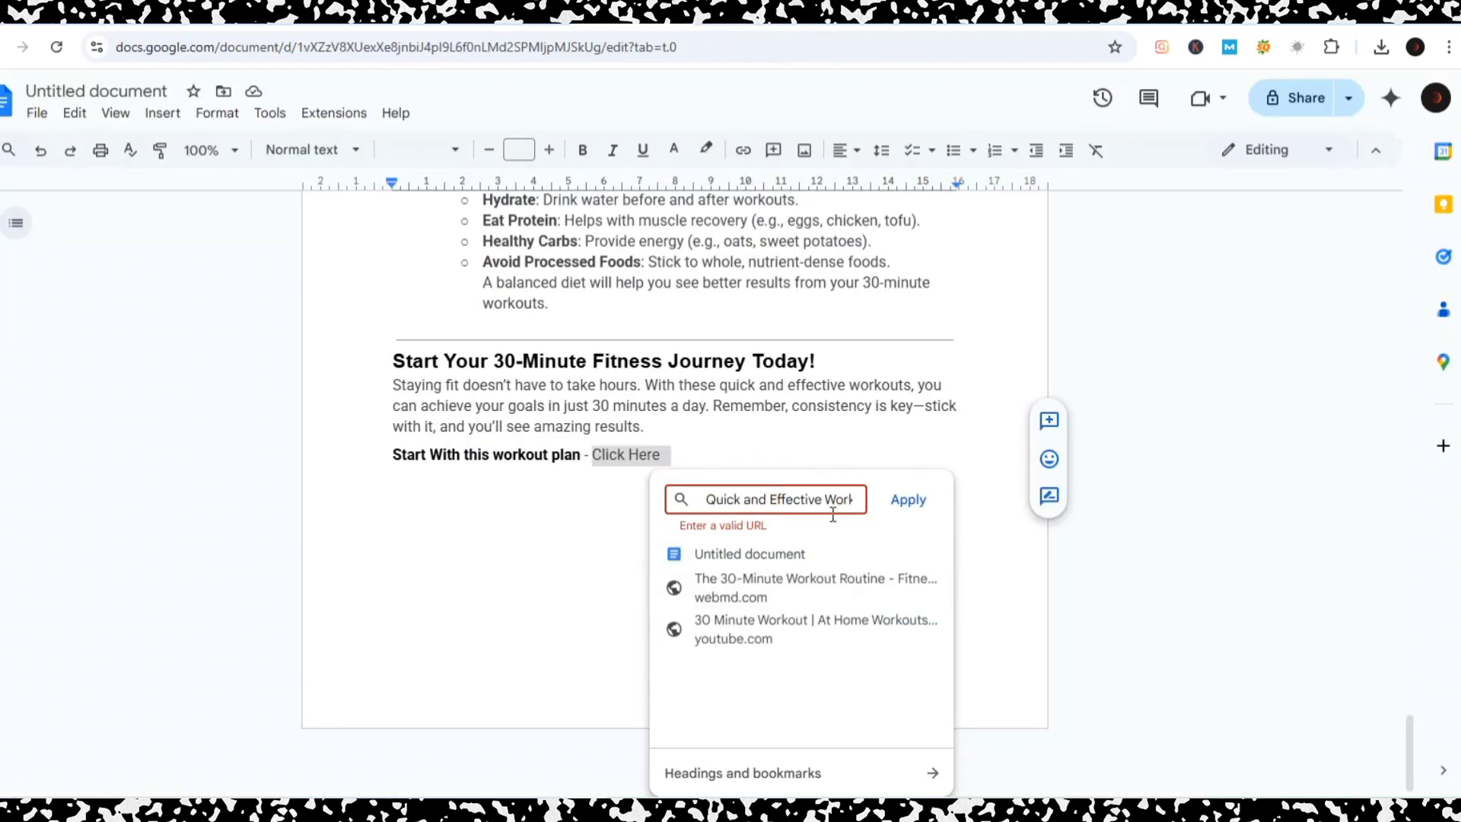
{"action": "key", "text": "ctrl+a"}
{"action": "key", "text": "ctrl+v"}
{"action": "left_click", "coordinate": [894, 499]}
{"action": "left_click", "coordinate": [729, 407]}
Download the finished ebook as a PDF document (.pdf).
{"action": "scroll", "coordinate": [805, 399], "scroll_direction": "up", "scroll_amount": 20}
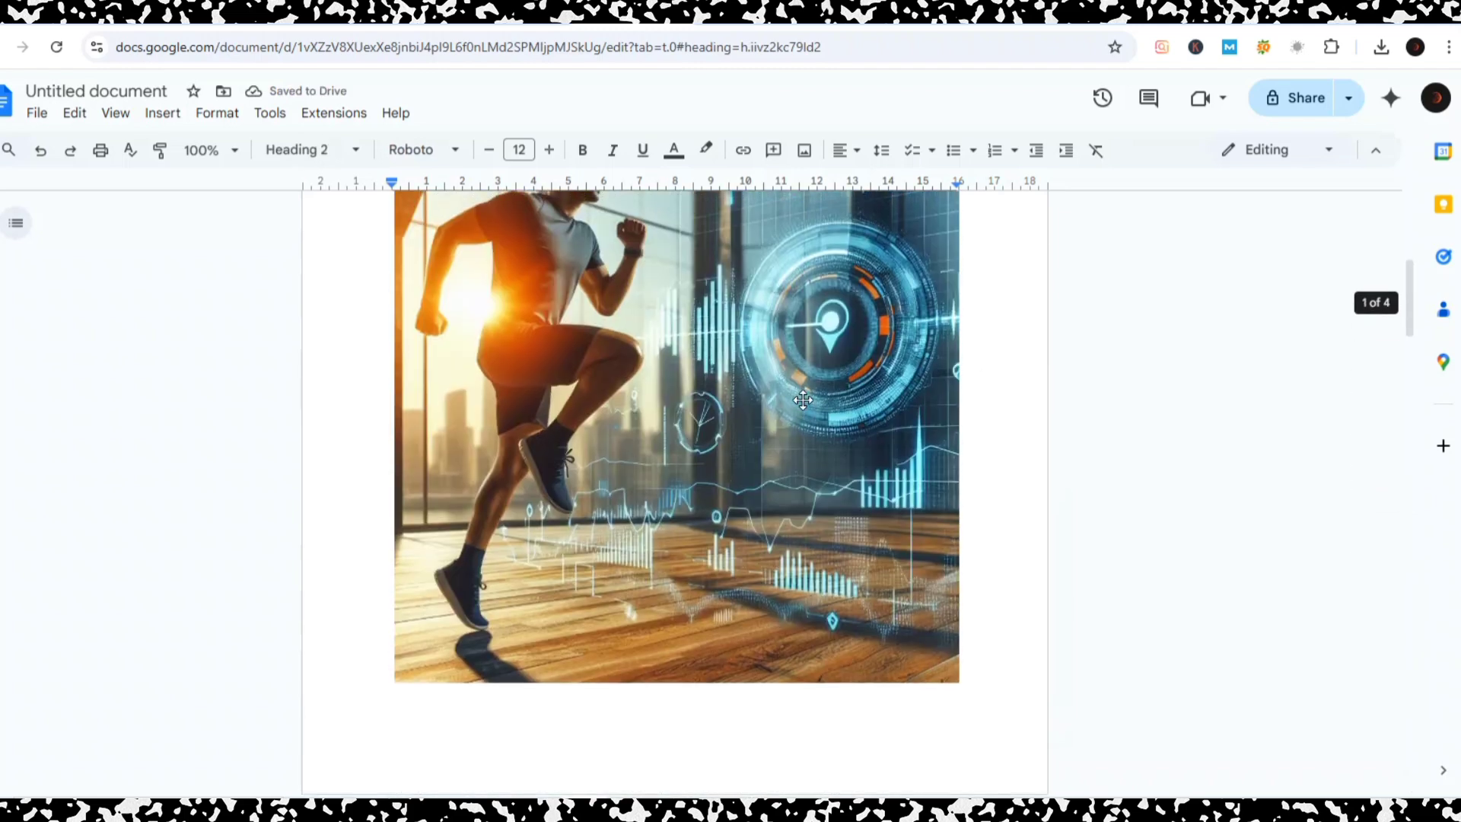
{"action": "scroll", "coordinate": [803, 399], "scroll_direction": "up", "scroll_amount": 5}
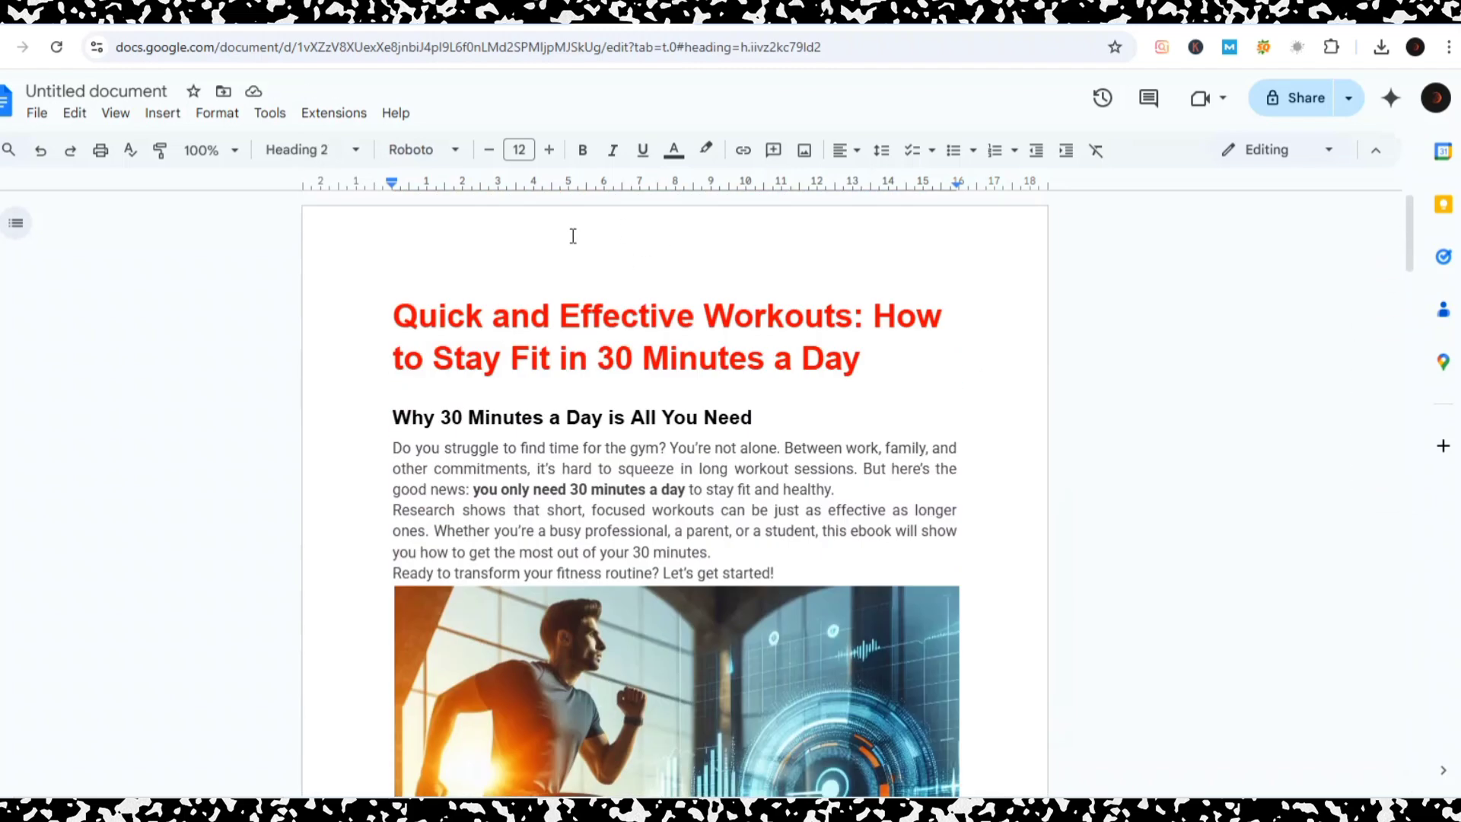
{"action": "left_click", "coordinate": [32, 112]}
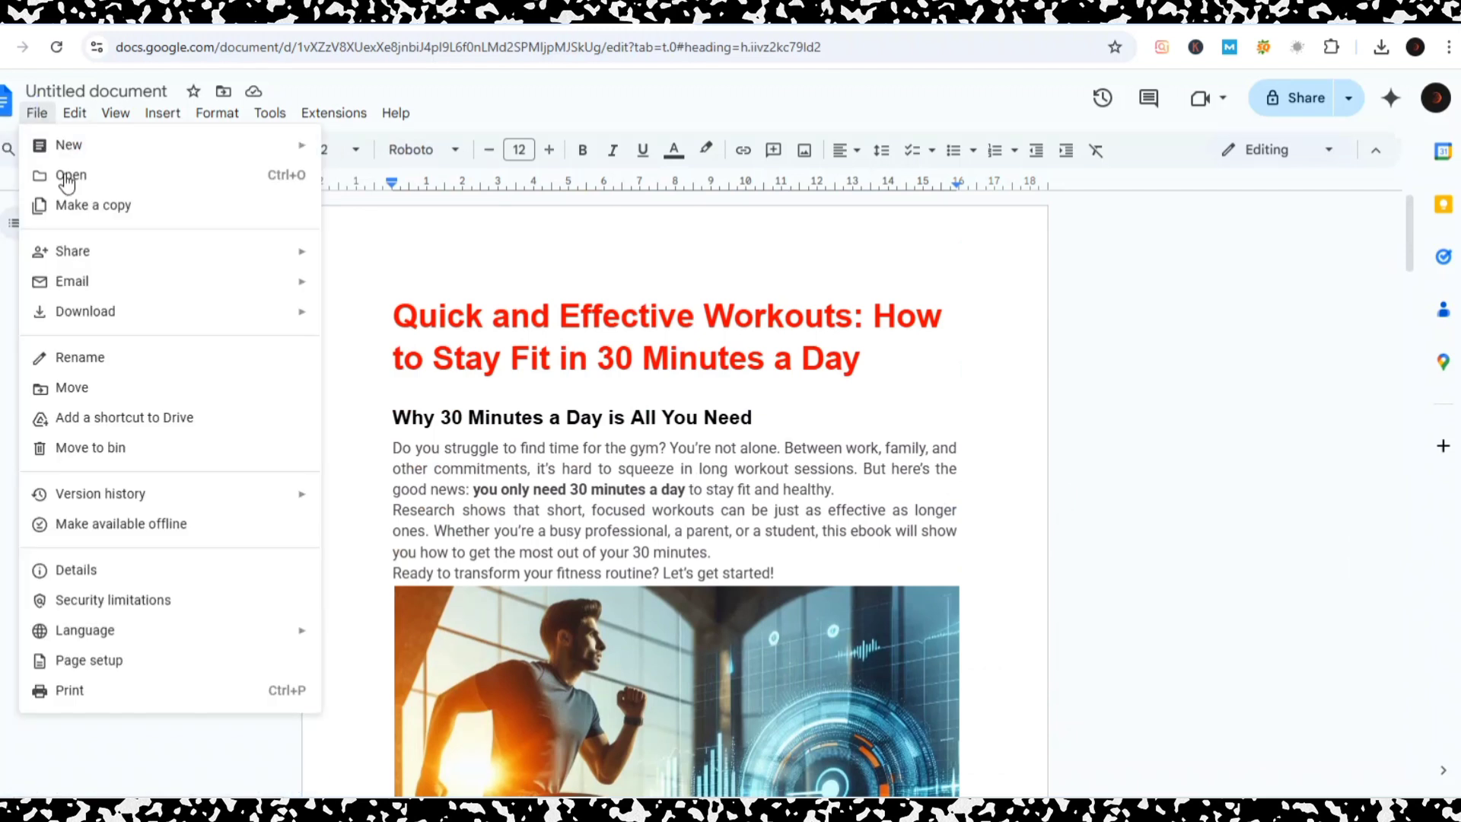
{"action": "mouse_move", "coordinate": [112, 316]}
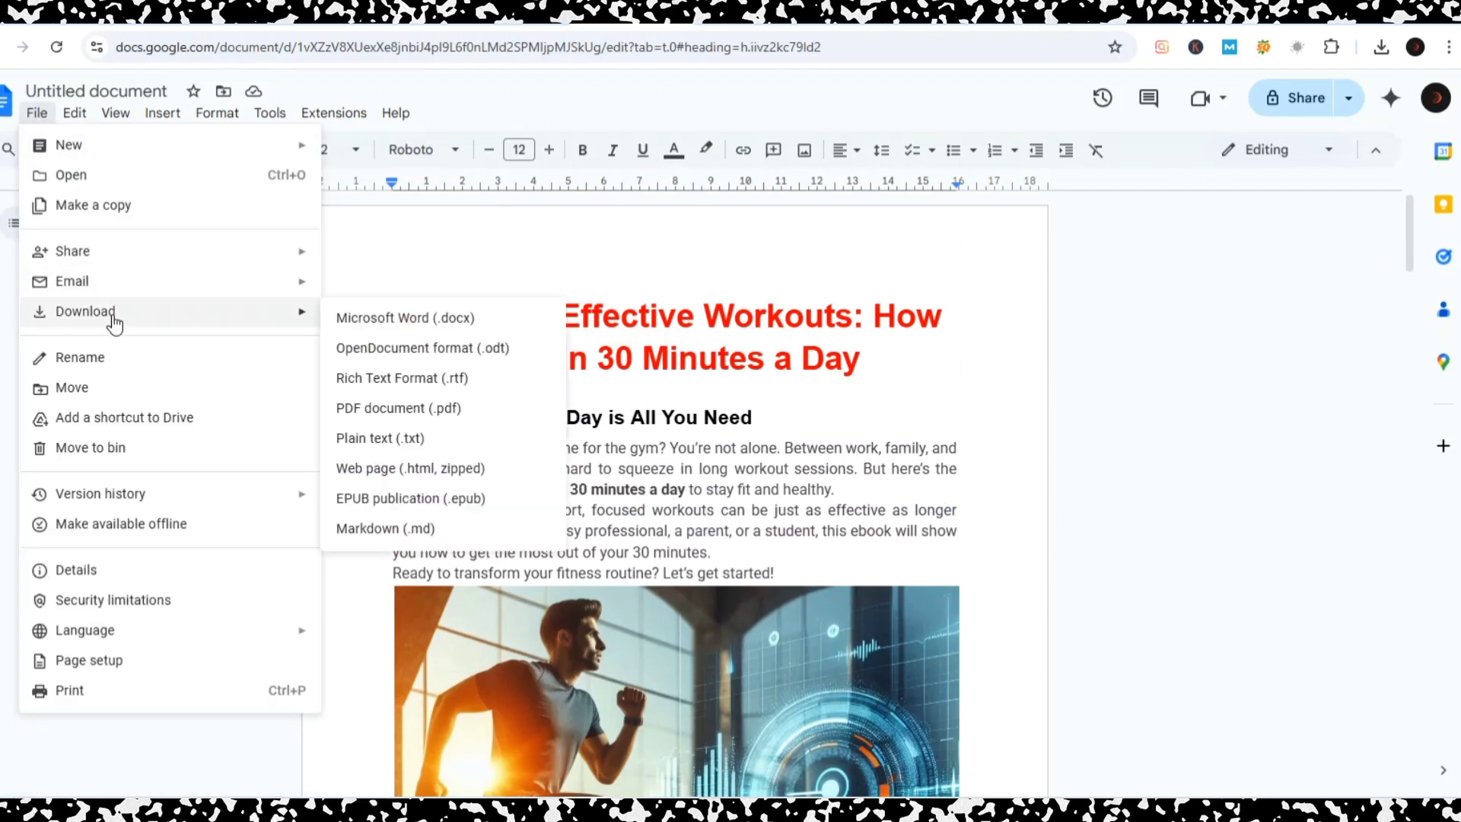
{"action": "left_click", "coordinate": [378, 408]}
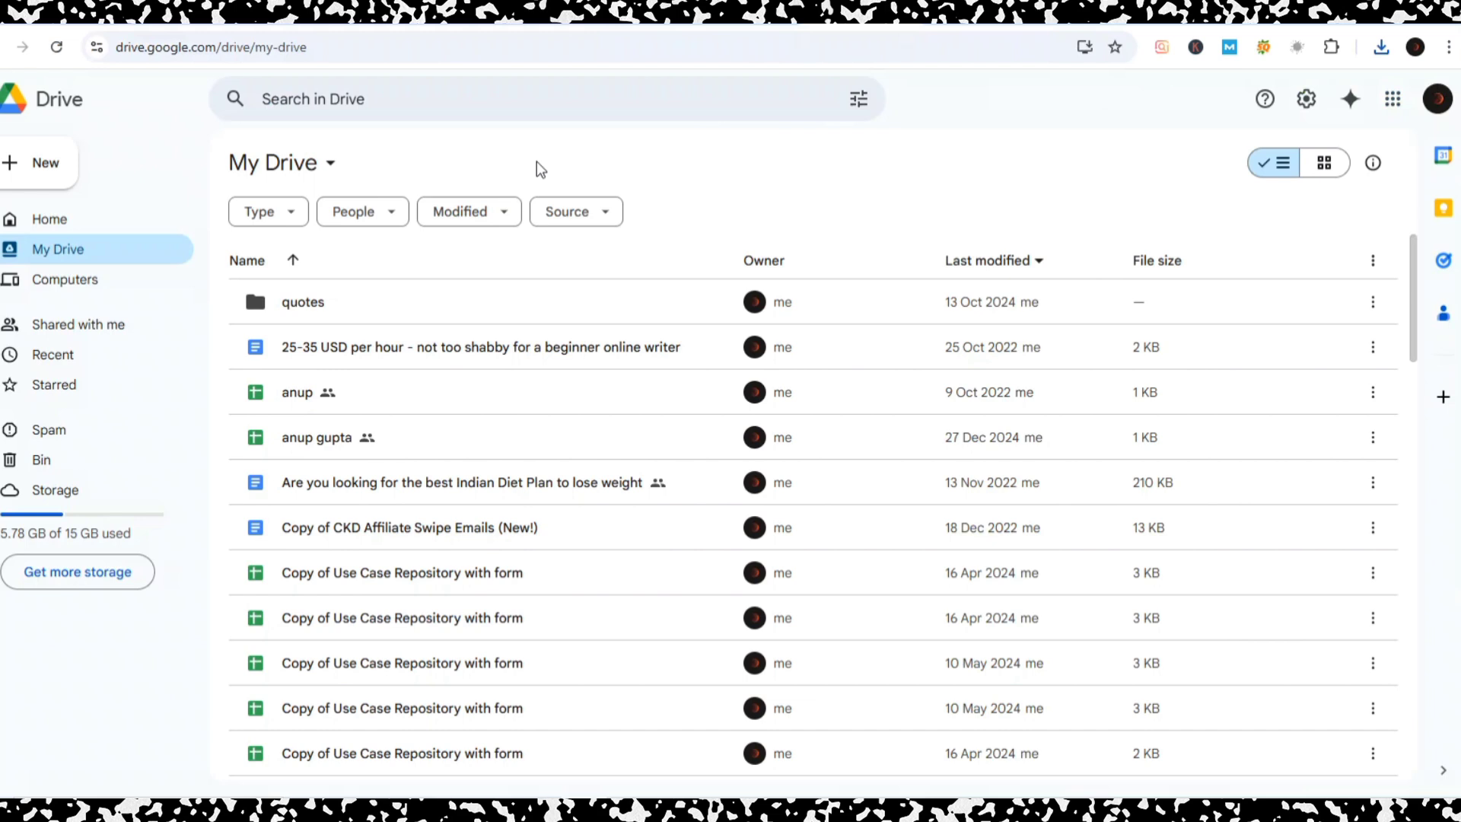
In Google Drive, upload today's Untitled document PDF from Downloads to My Drive, replacing the existing file.
{"action": "left_click", "coordinate": [17, 181]}
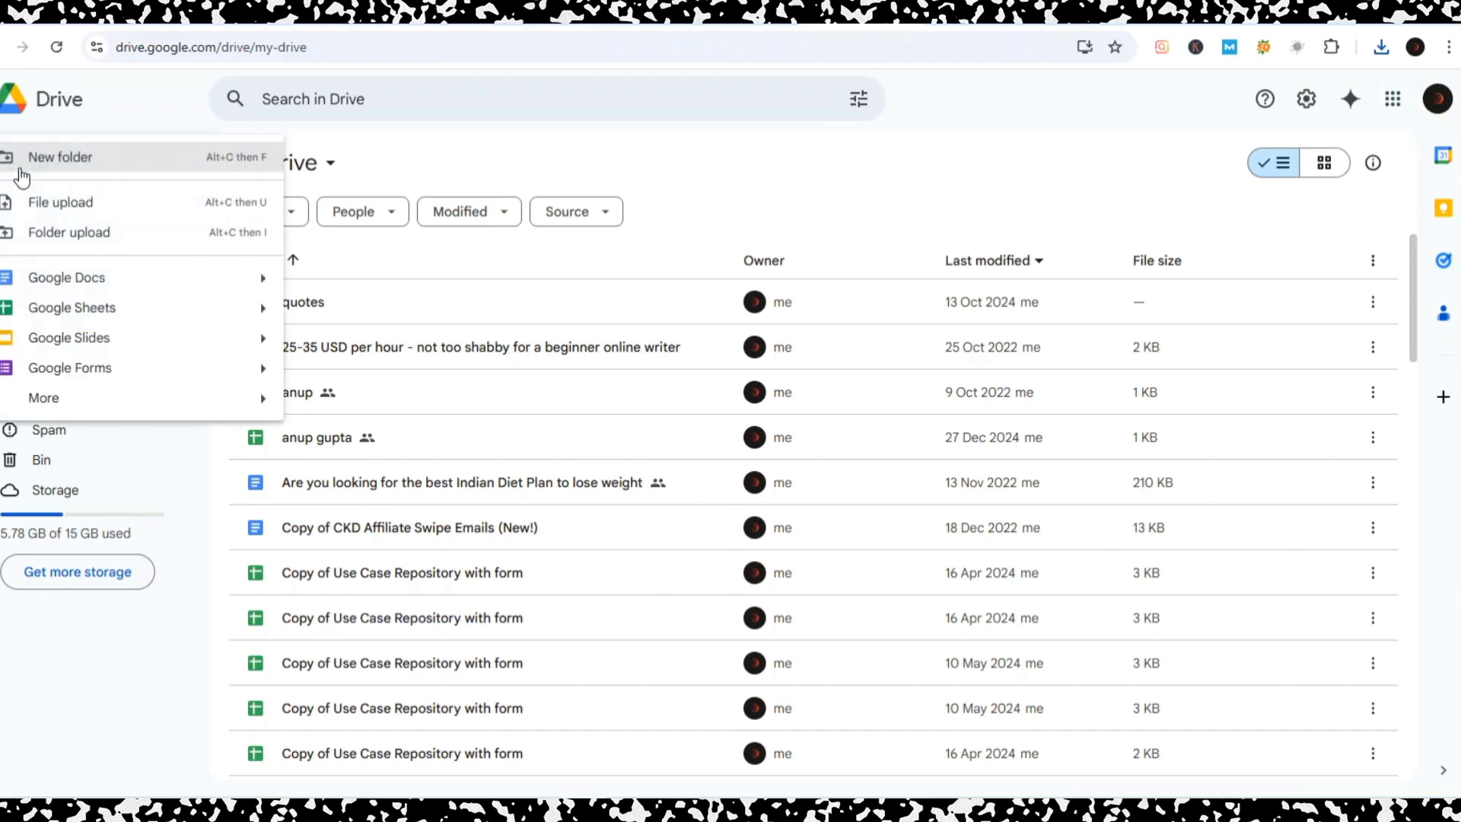
{"action": "left_click", "coordinate": [25, 202]}
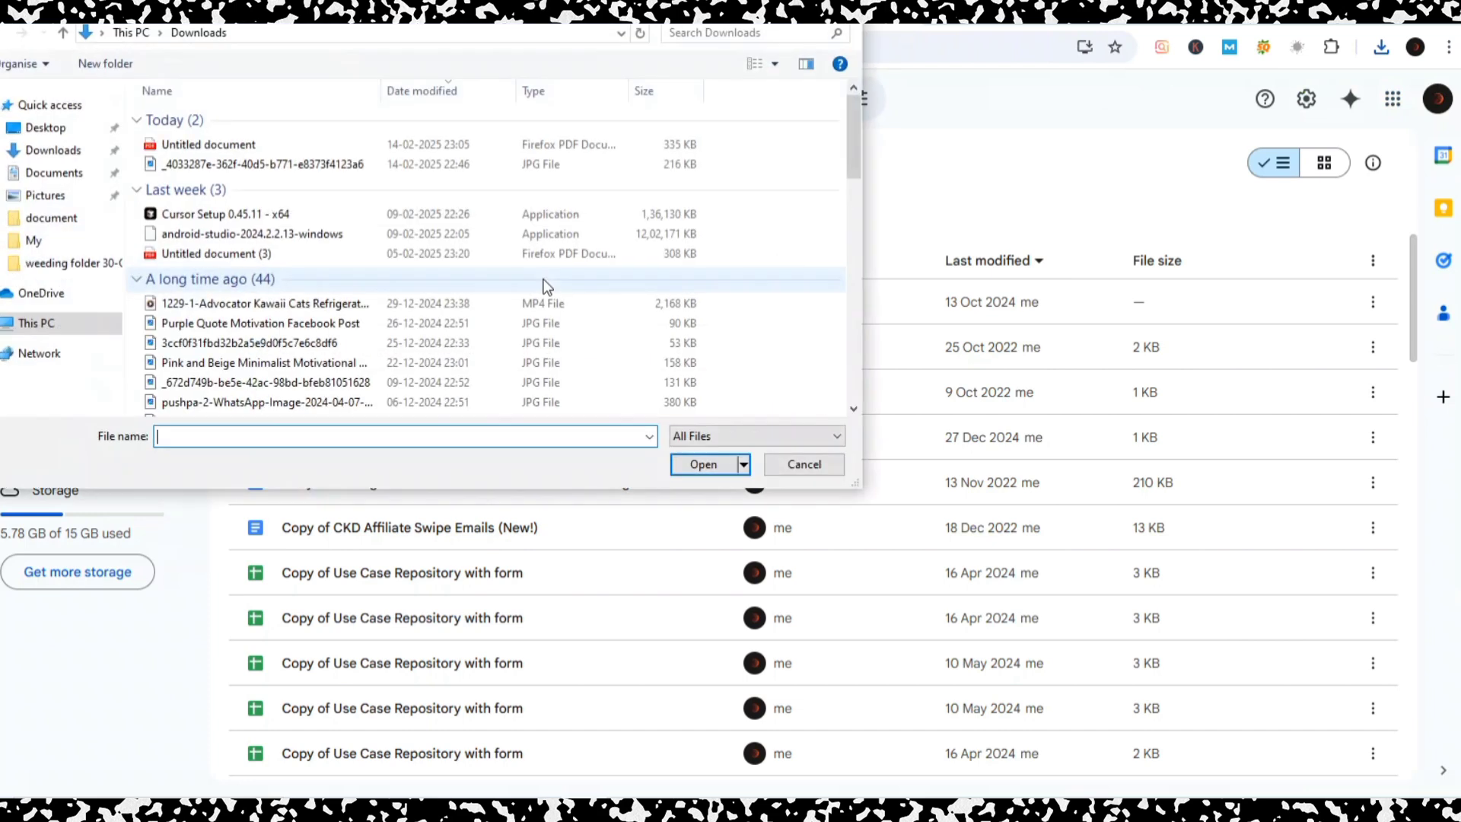
{"action": "left_click", "coordinate": [280, 145]}
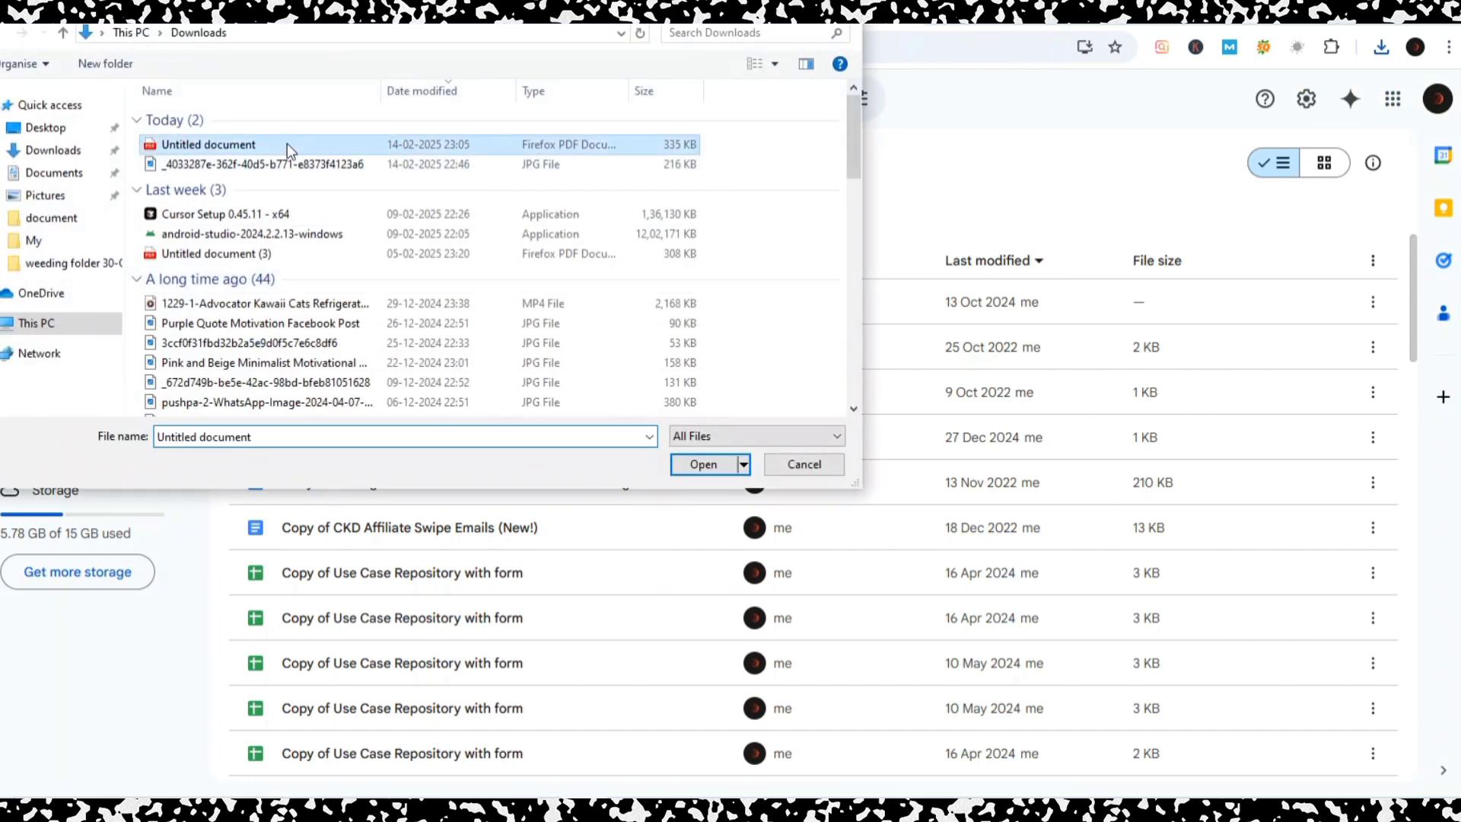
{"action": "left_click", "coordinate": [703, 466]}
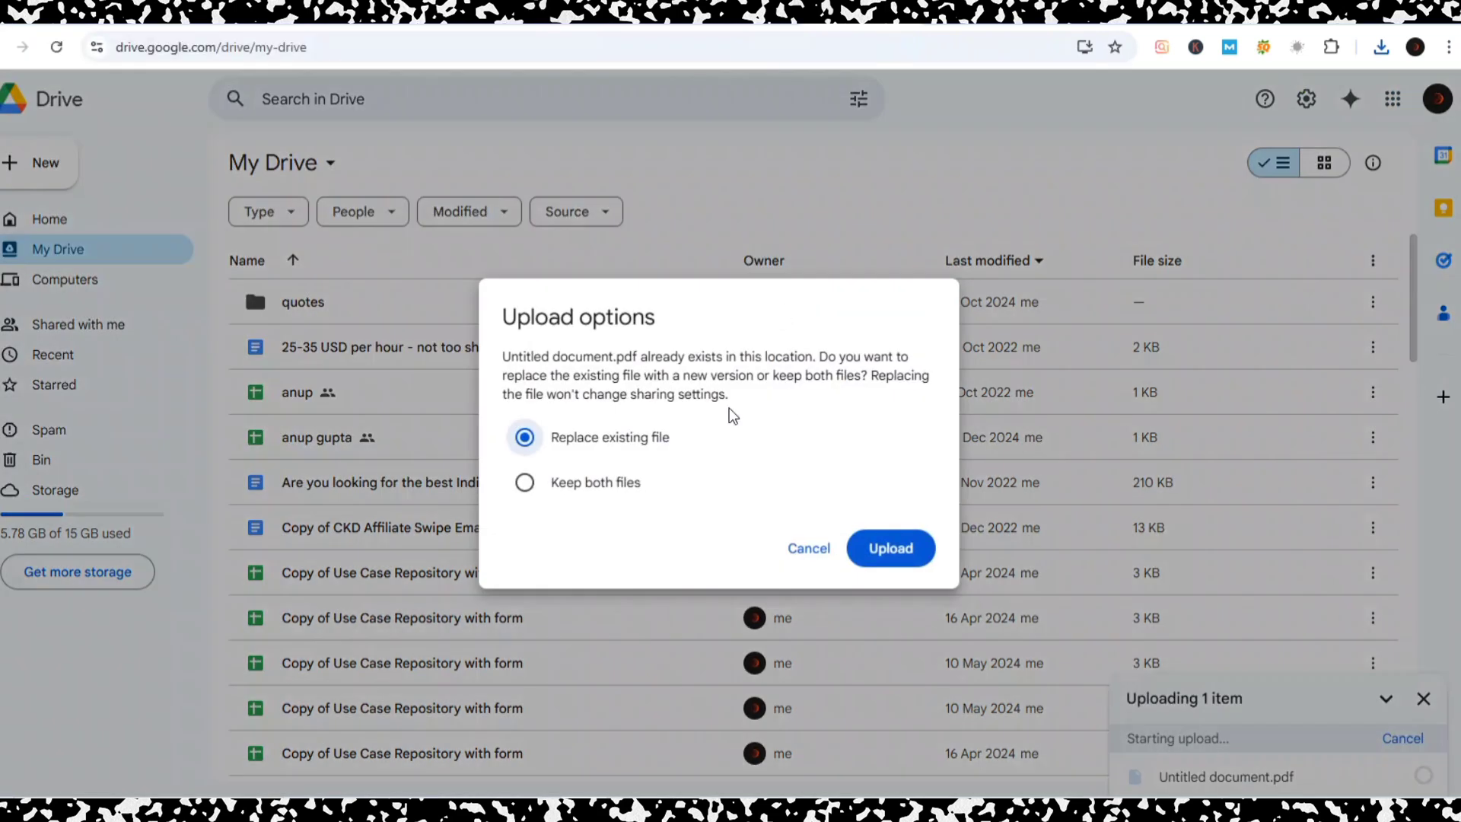
{"action": "left_click", "coordinate": [869, 548]}
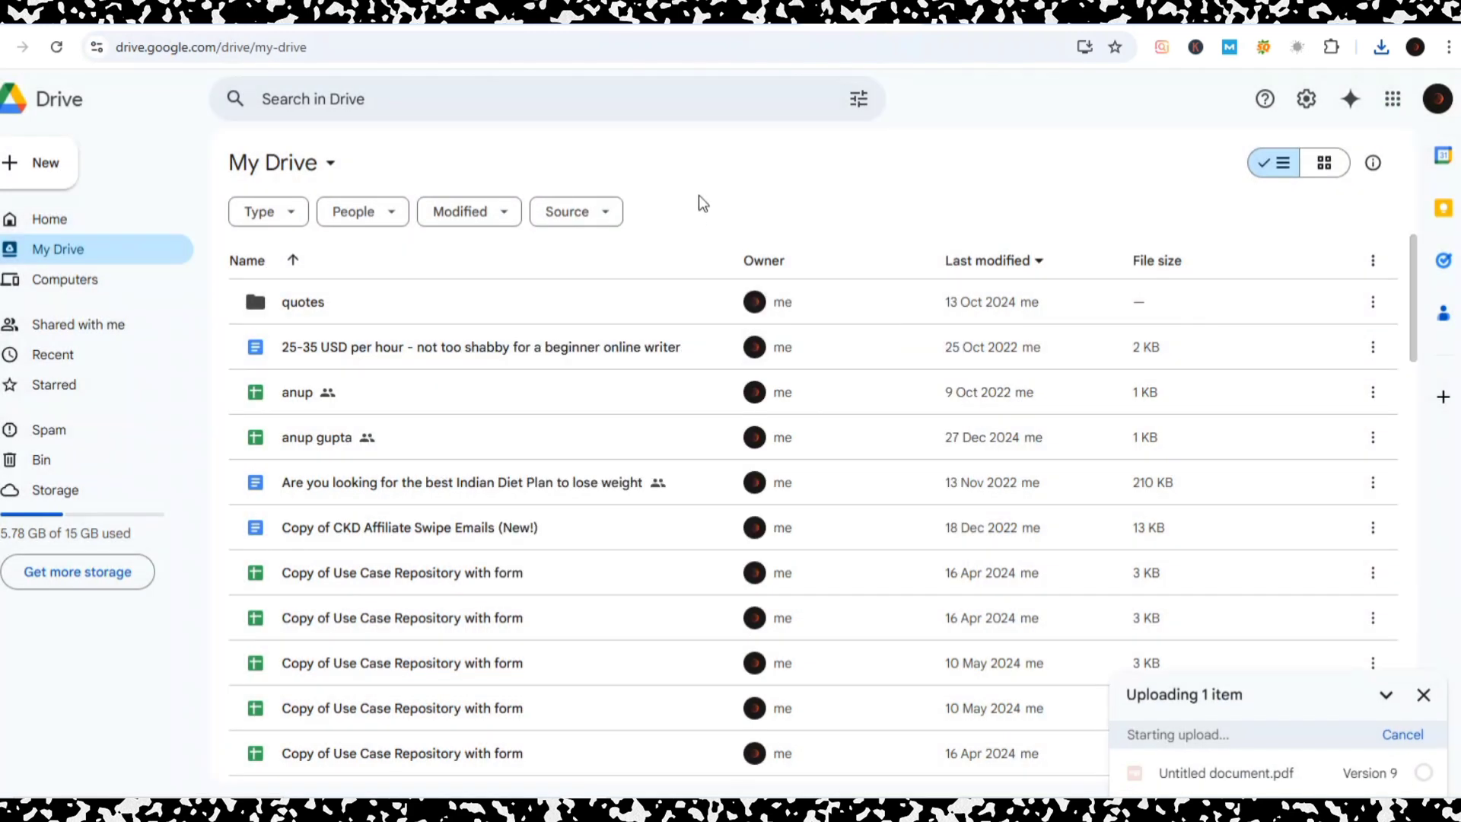
Open the uploaded PDF in Google Drive and copy its sharing link.
{"action": "left_click", "coordinate": [1266, 770]}
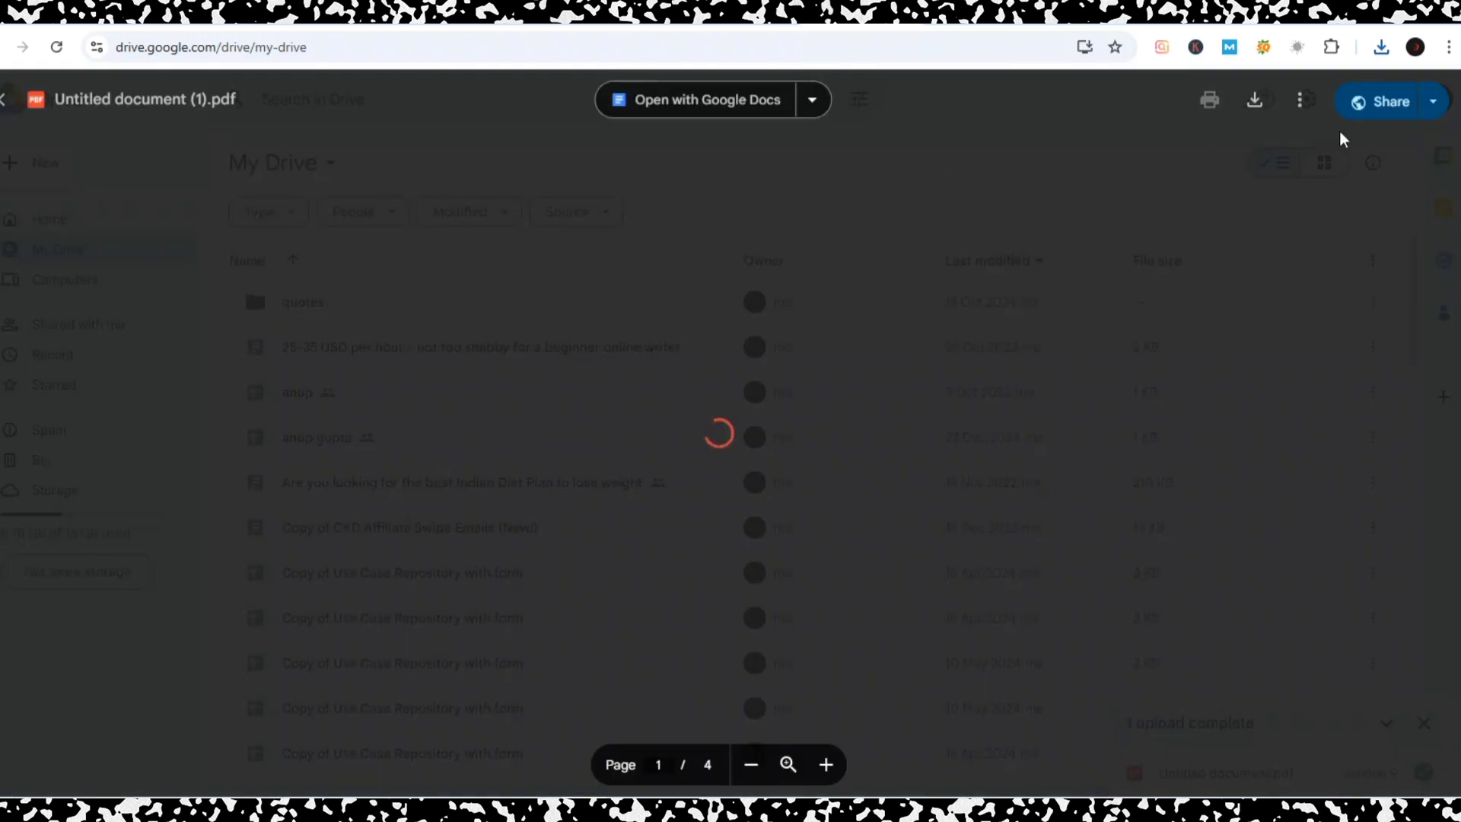
{"action": "left_click", "coordinate": [1378, 103]}
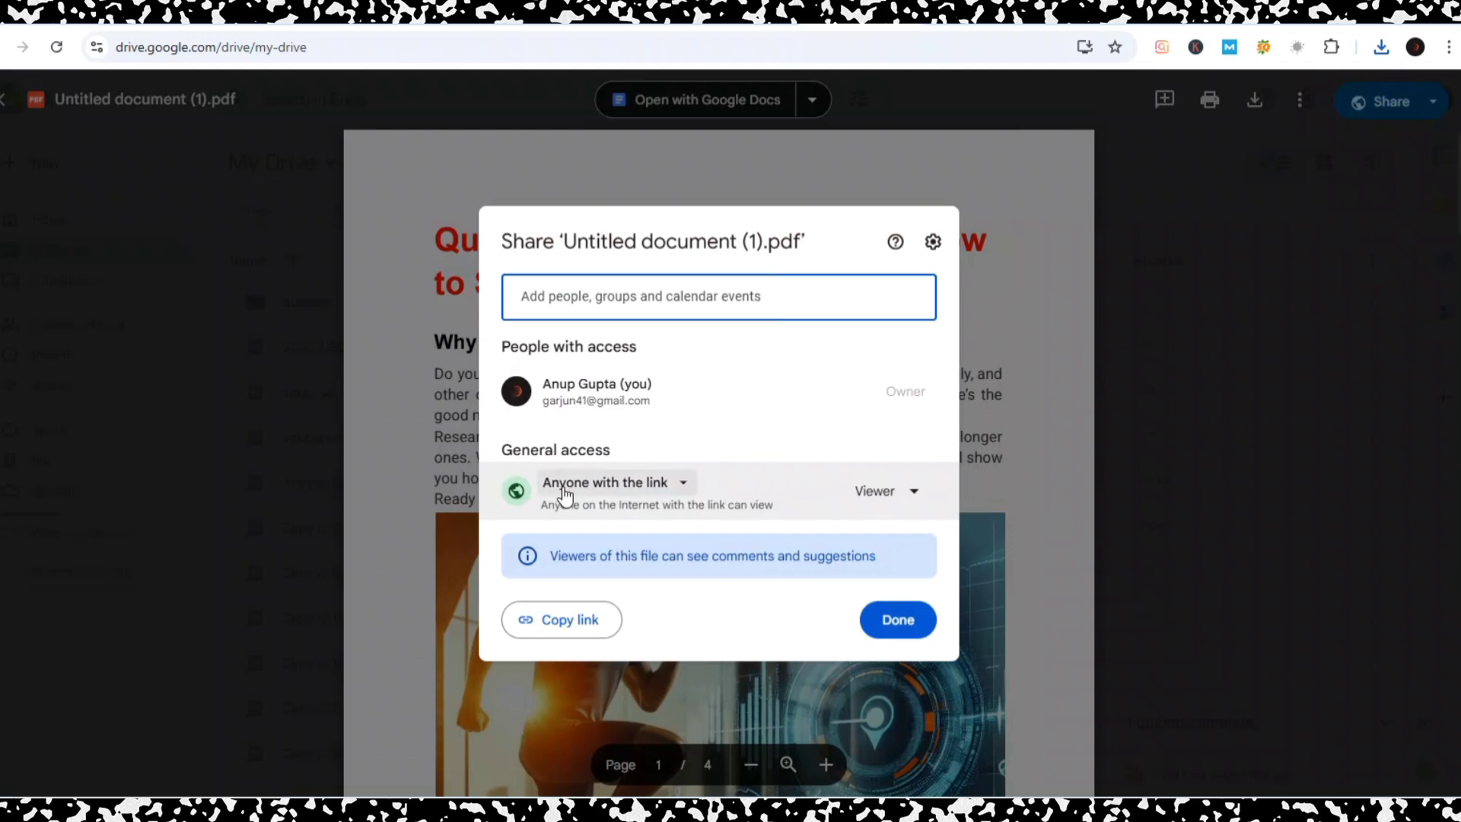
{"action": "left_click", "coordinate": [565, 623]}
{"action": "left_click", "coordinate": [888, 630]}
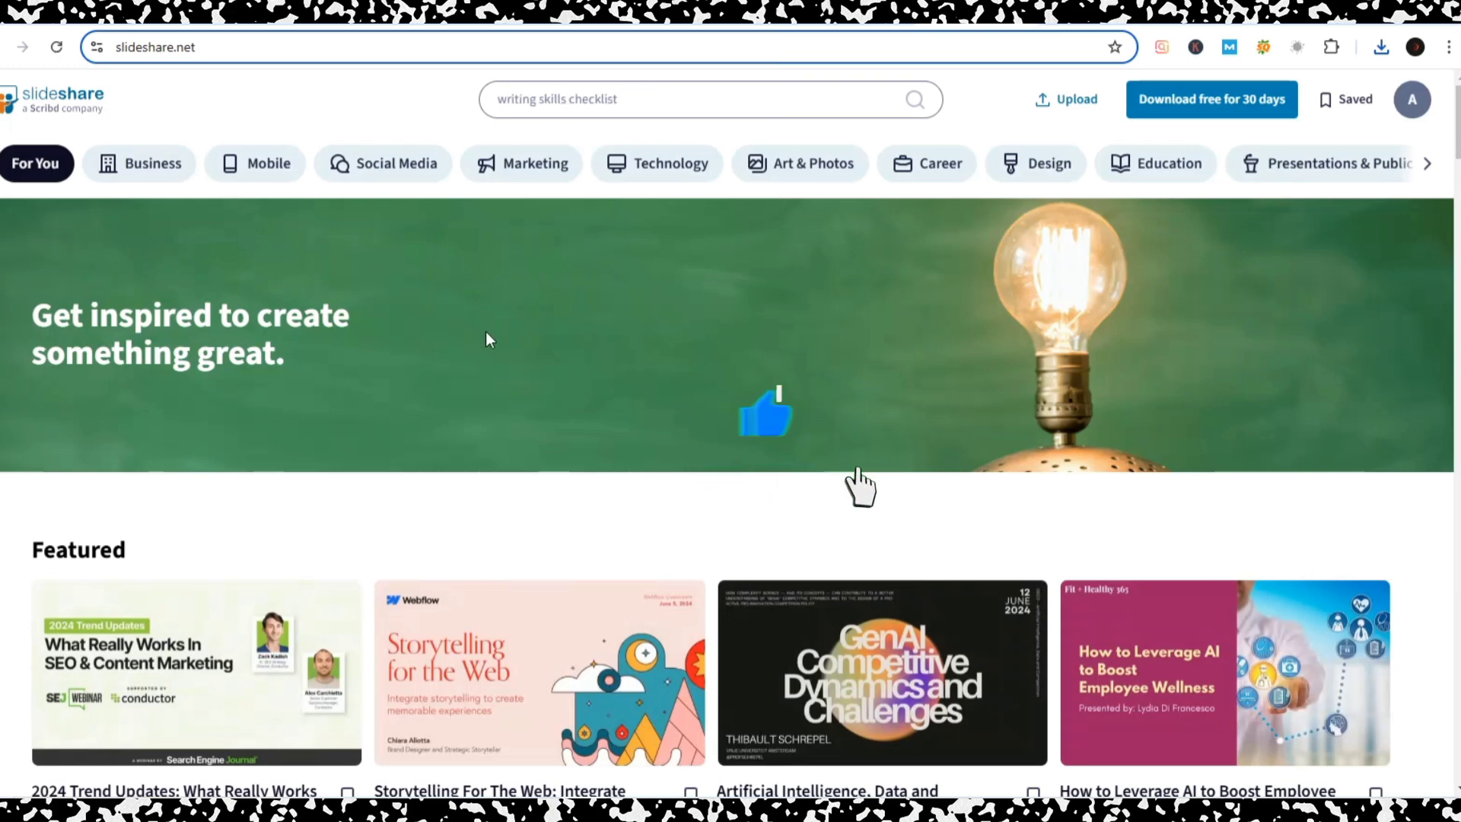
Browse SlideShare's featured and most popular presentations, and check the site's traffic on Similarweb's Website Performance page.
{"action": "scroll", "coordinate": [486, 331], "scroll_direction": "down", "scroll_amount": 1}
{"action": "scroll", "coordinate": [487, 332], "scroll_direction": "down", "scroll_amount": 3}
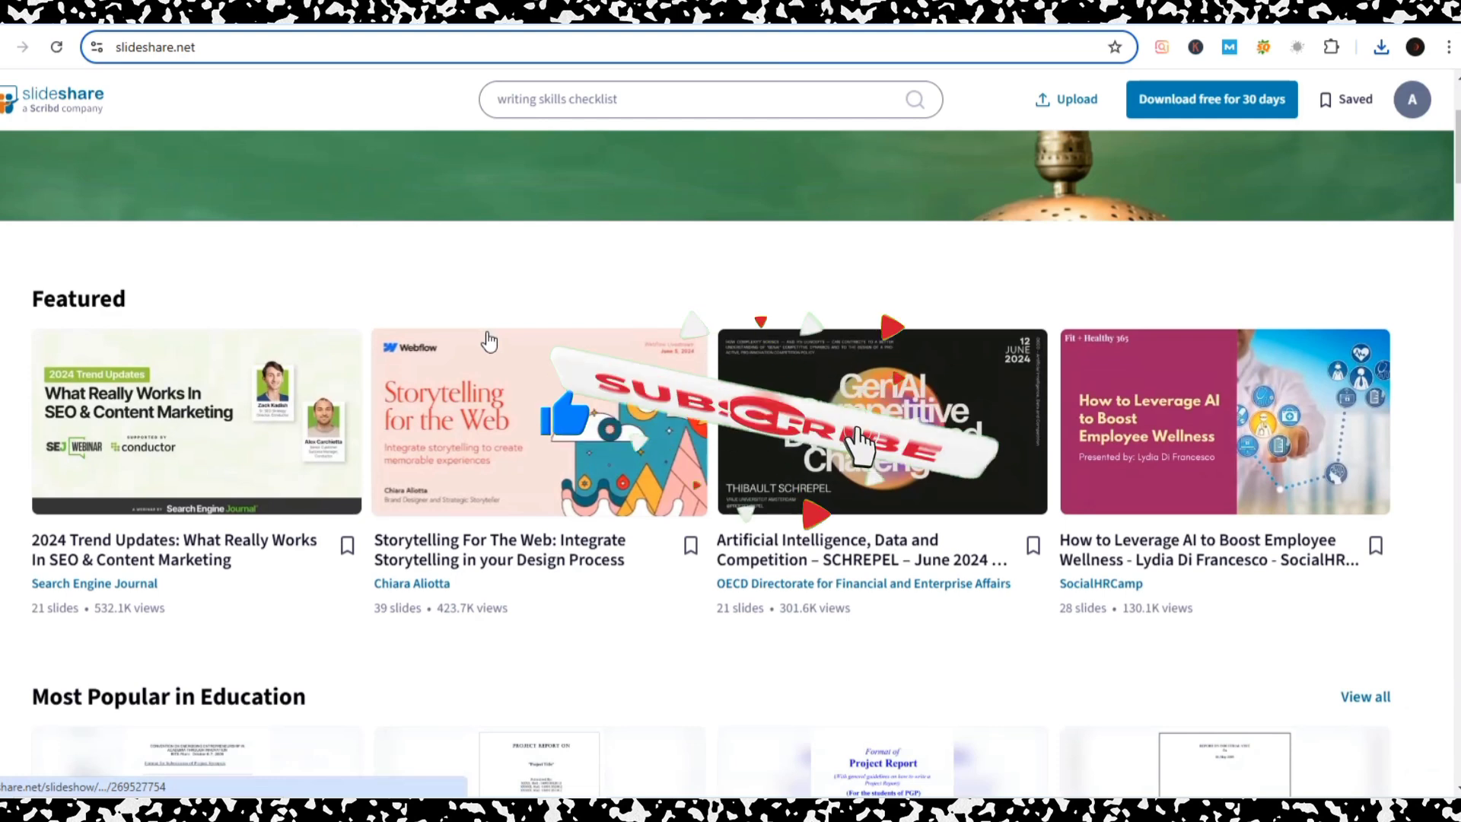
{"action": "scroll", "coordinate": [489, 341], "scroll_direction": "down", "scroll_amount": 2}
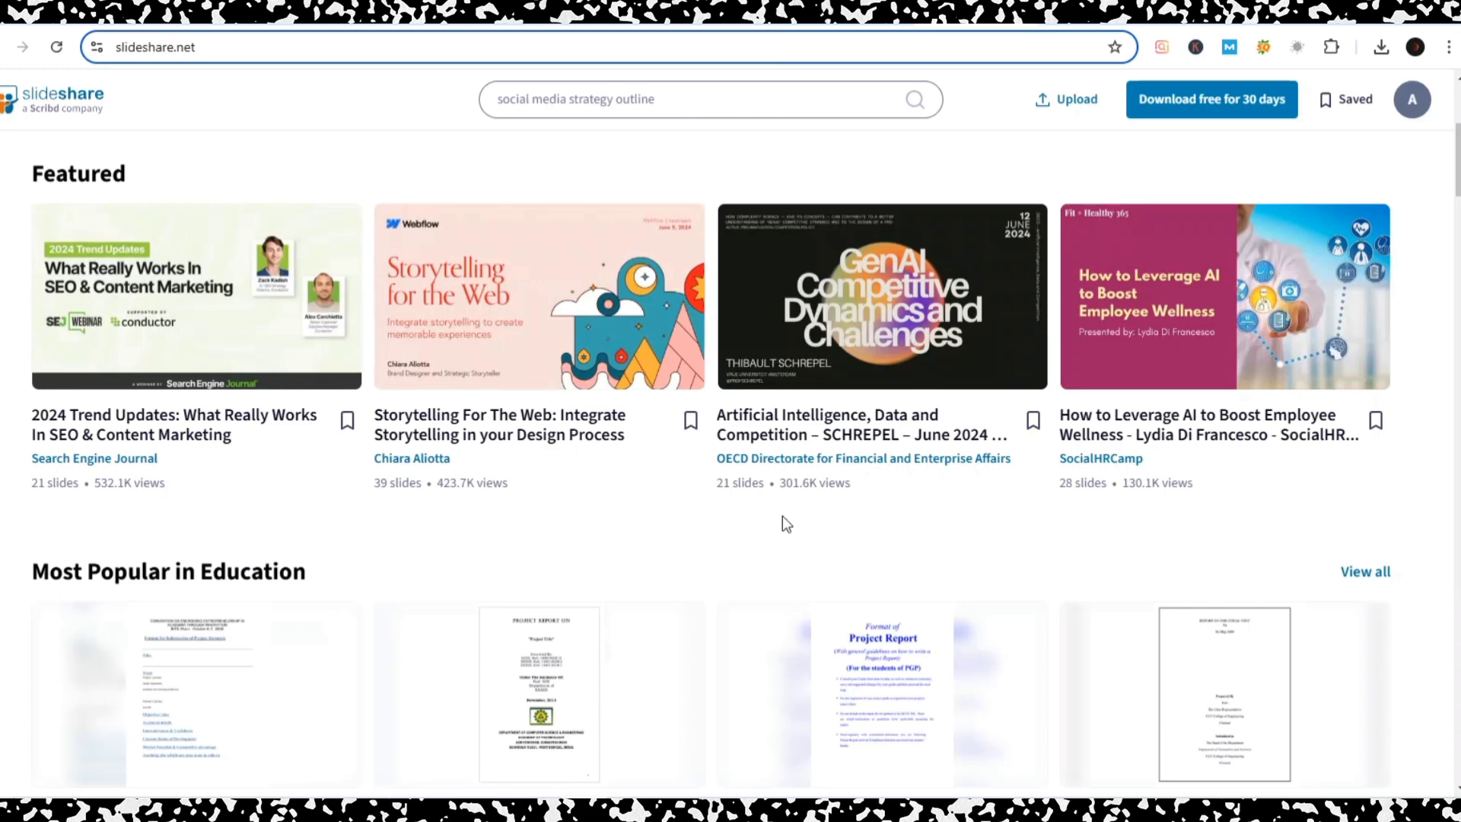
{"action": "scroll", "coordinate": [1117, 518], "scroll_direction": "down", "scroll_amount": 5}
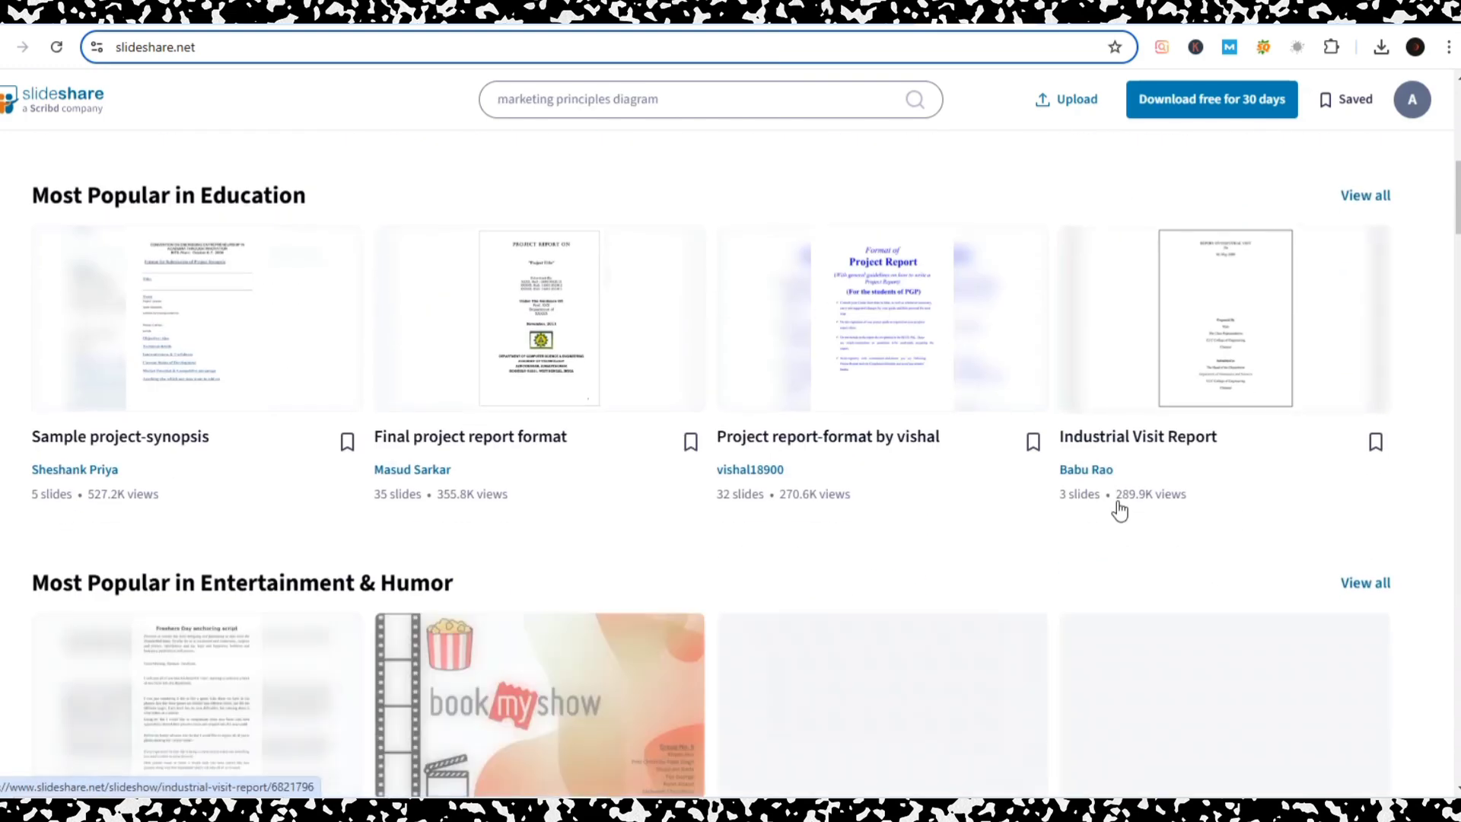
{"action": "scroll", "coordinate": [361, 468], "scroll_direction": "down", "scroll_amount": 7}
{"action": "scroll", "coordinate": [362, 467], "scroll_direction": "up", "scroll_amount": 12}
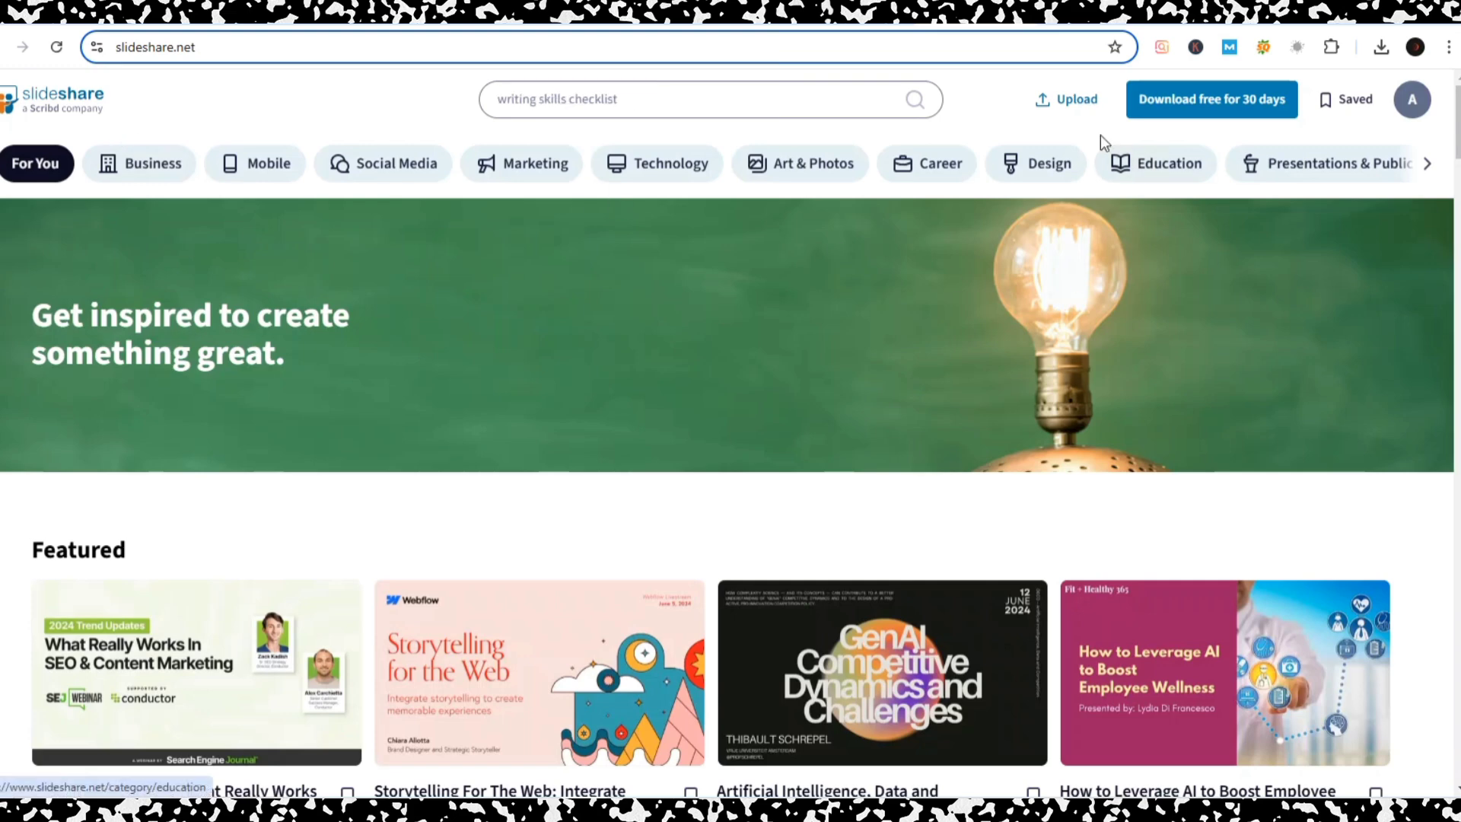
{"action": "left_click", "coordinate": [1264, 47]}
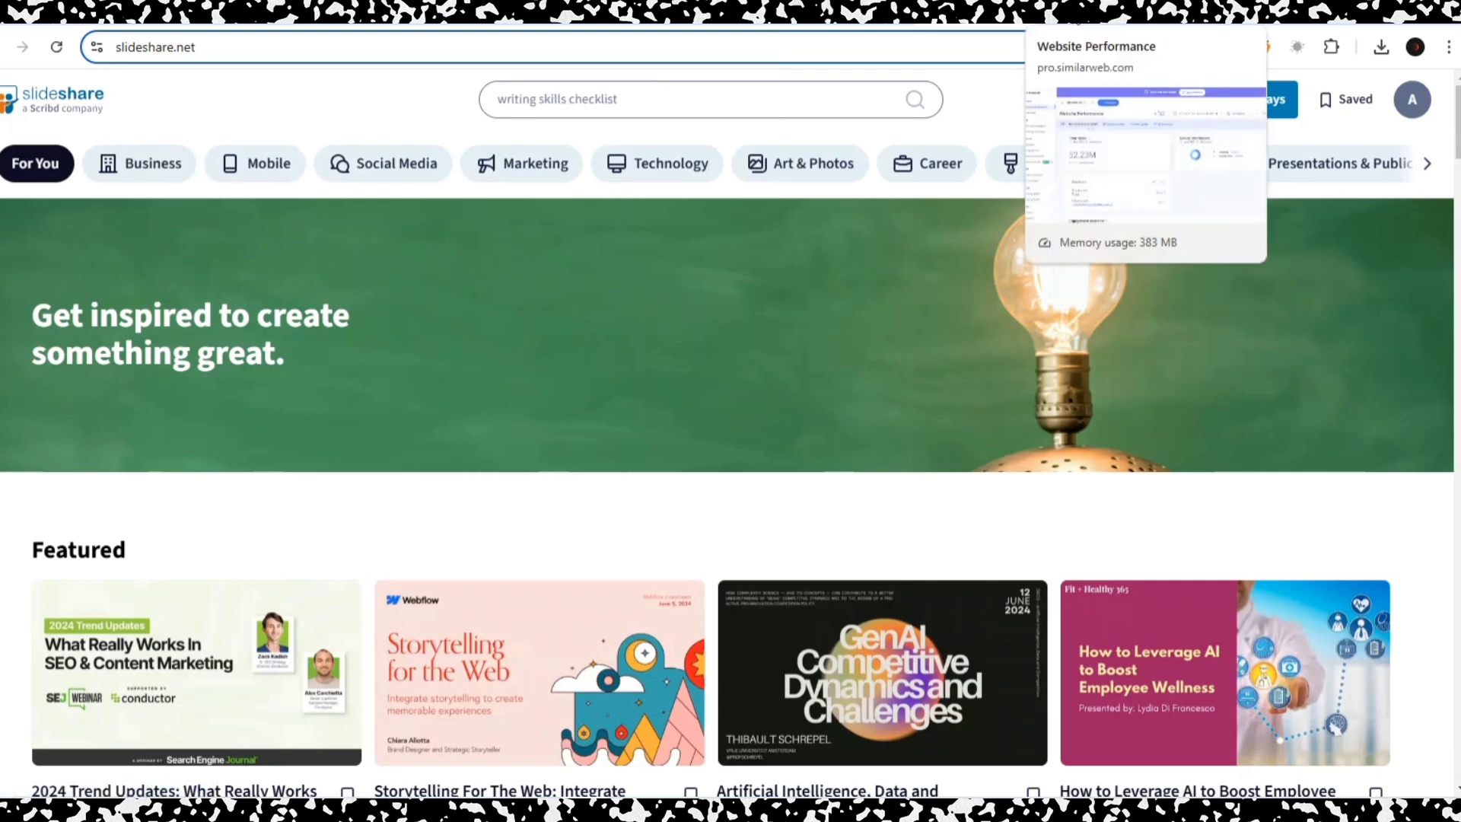
{"action": "left_click", "coordinate": [1037, 76]}
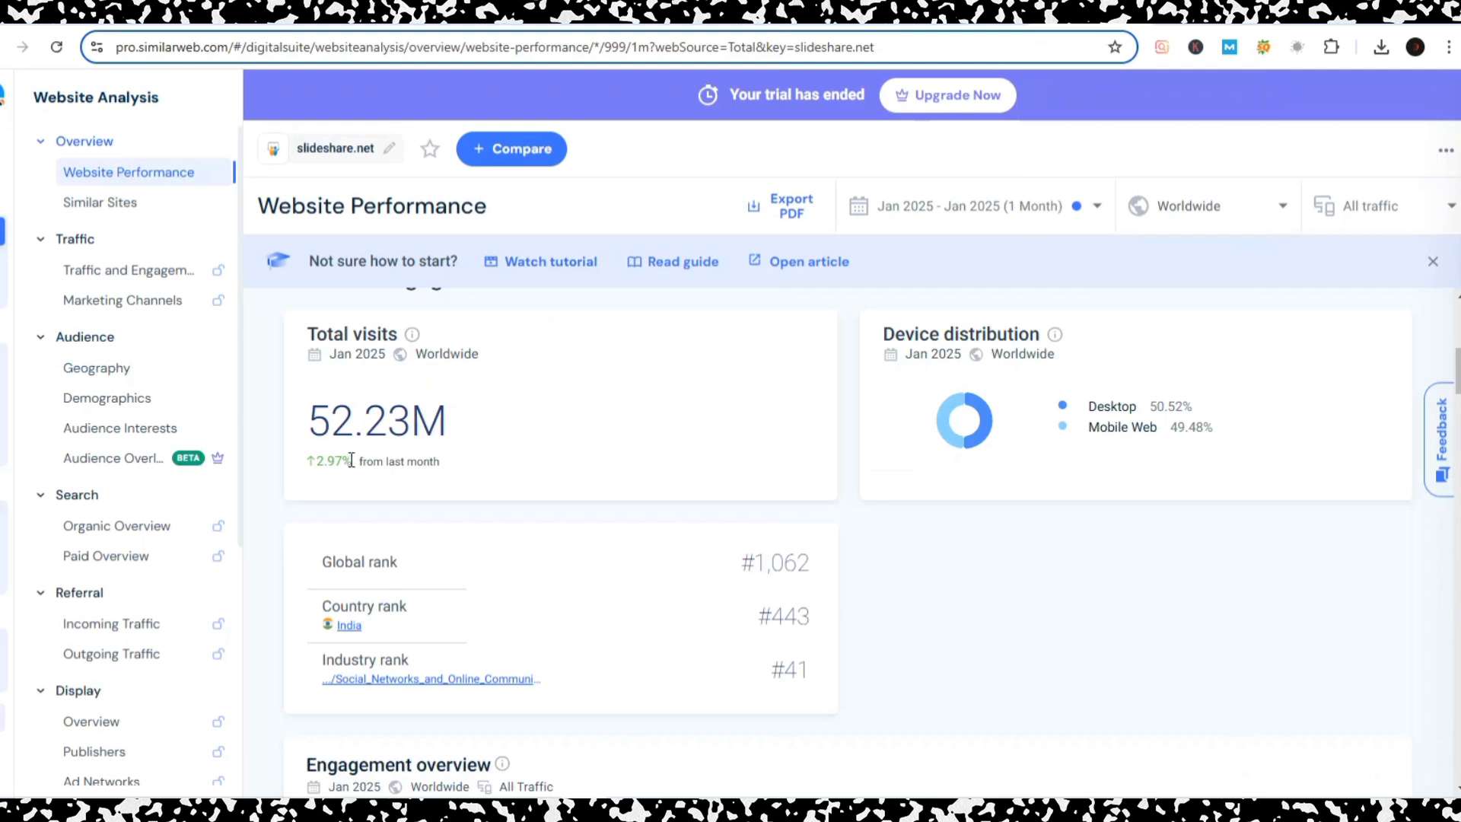
Switch to SlideShare, upload today's Untitled document PDF from Downloads, and complete the human verification.
{"action": "left_click", "coordinate": [940, 28]}
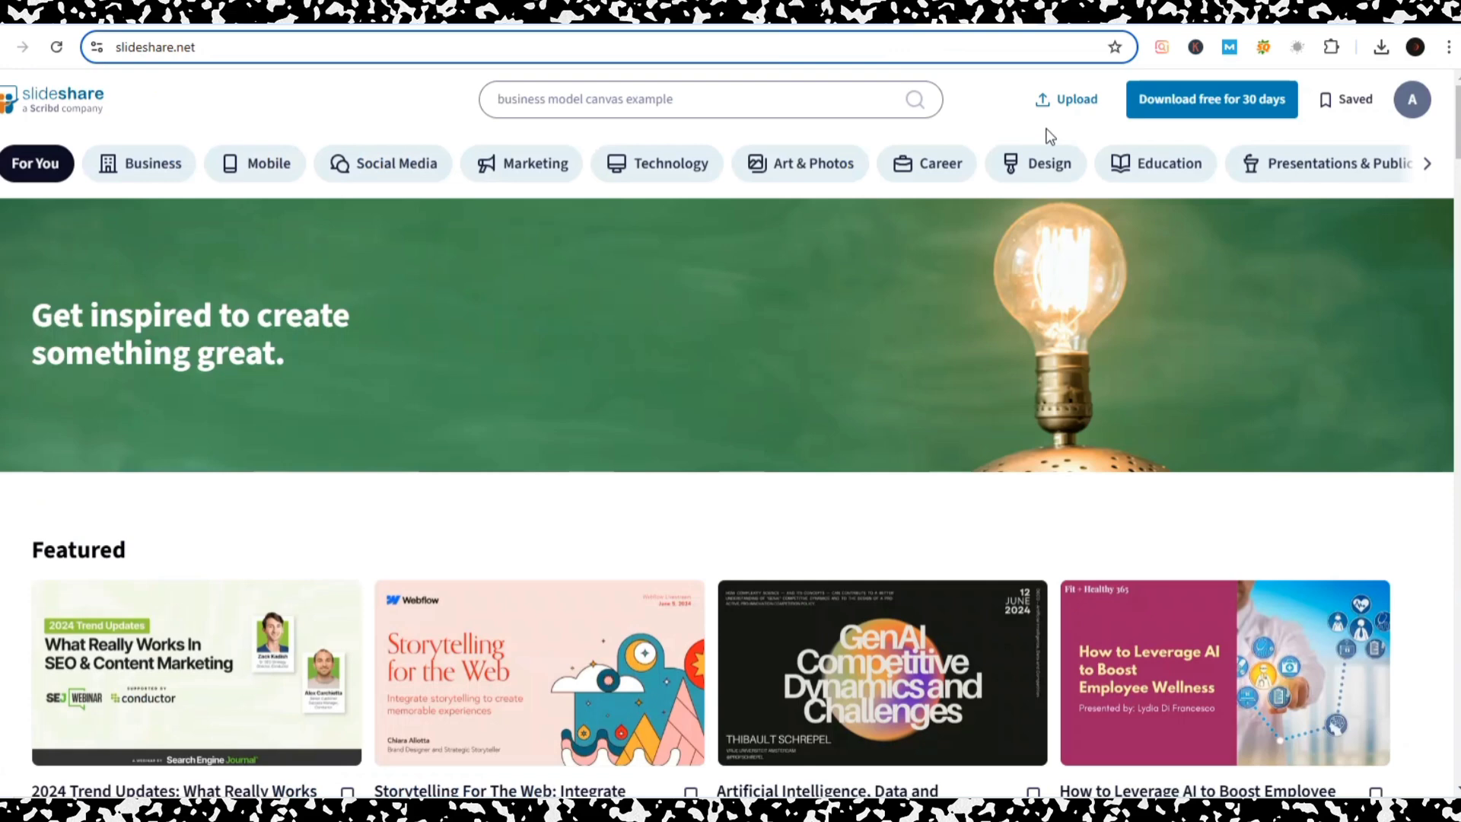
{"action": "left_click", "coordinate": [1070, 99]}
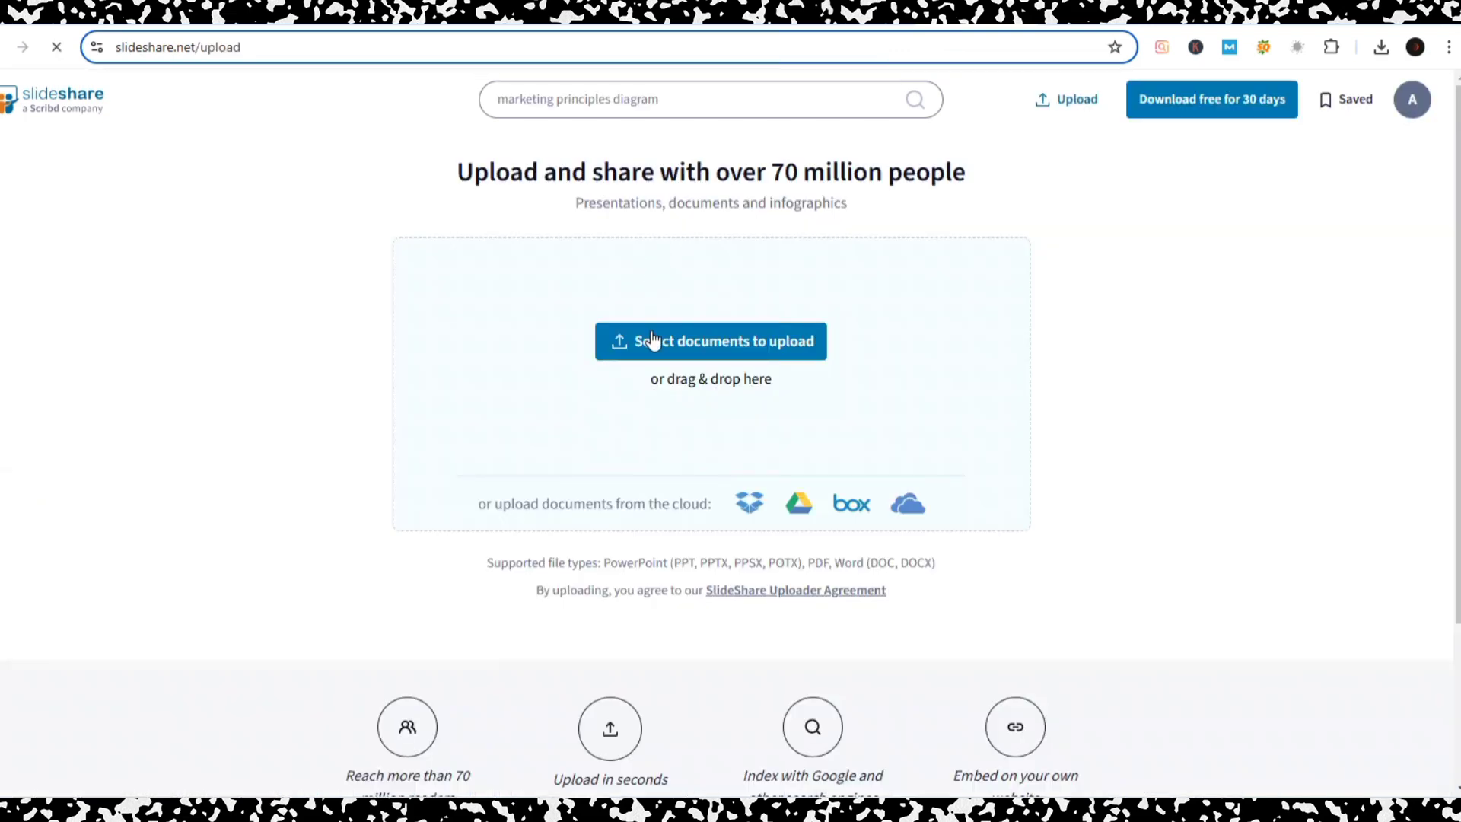
{"action": "left_click", "coordinate": [653, 339]}
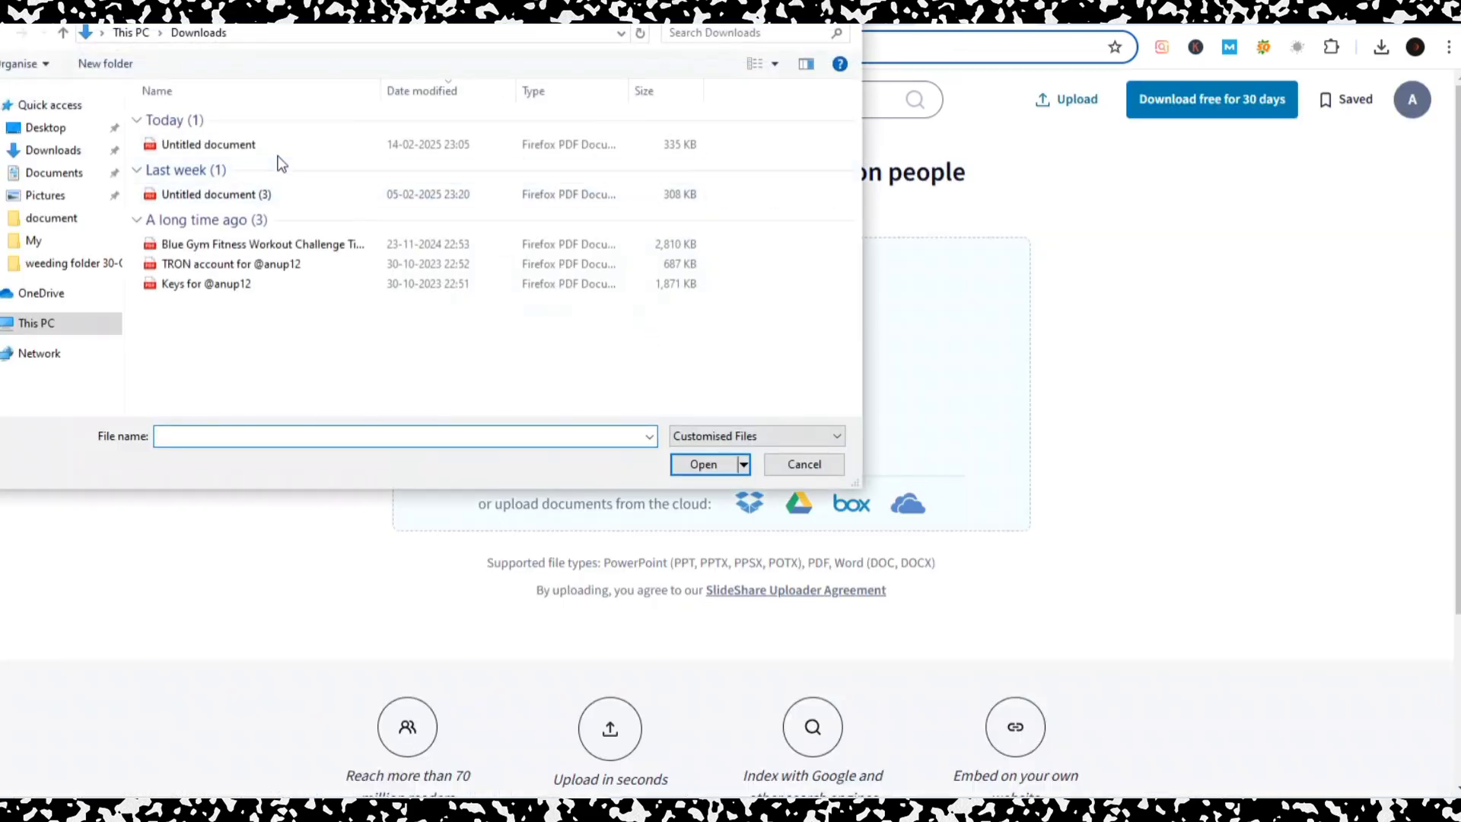
{"action": "left_click", "coordinate": [280, 146]}
{"action": "left_click", "coordinate": [729, 461]}
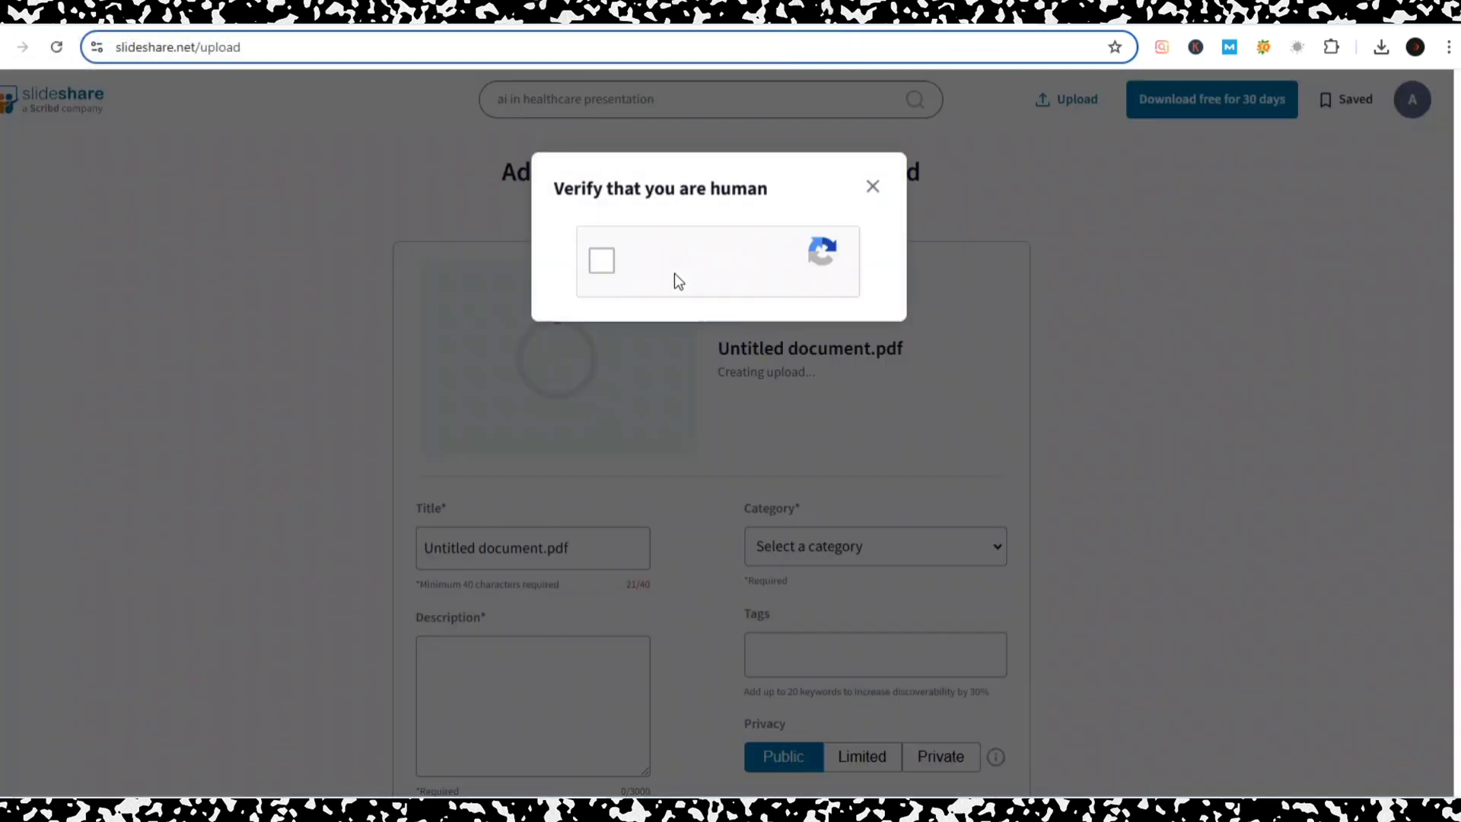
{"action": "left_click", "coordinate": [601, 262]}
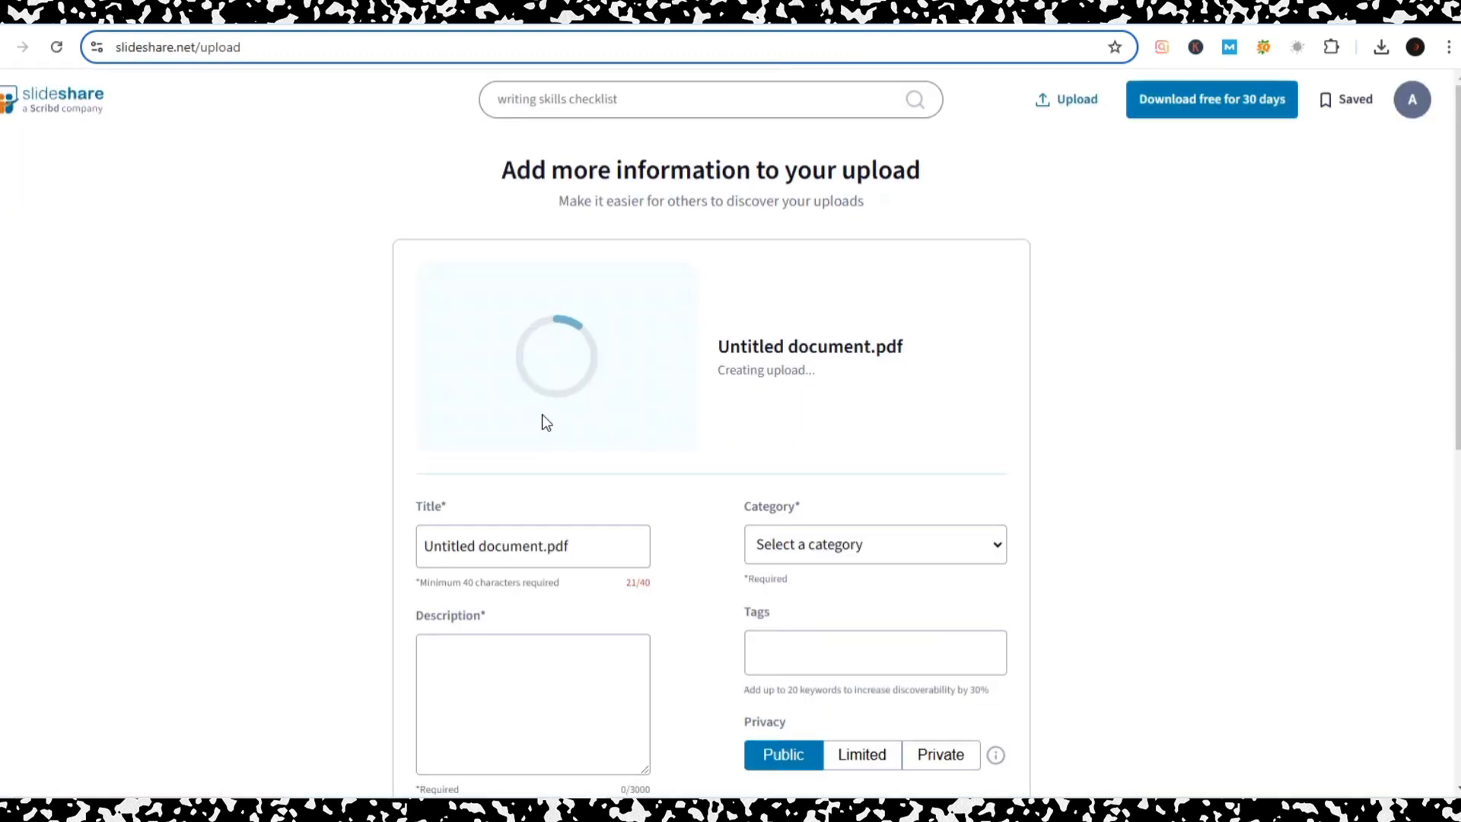
Replace the upload's title with the ebook heading "Quick and Effective Workouts: How to Stay Fit in 30 Minutes a Day" copied from Google Docs.
{"action": "scroll", "coordinate": [546, 422], "scroll_direction": "down", "scroll_amount": 3}
{"action": "left_click", "coordinate": [590, 296]}
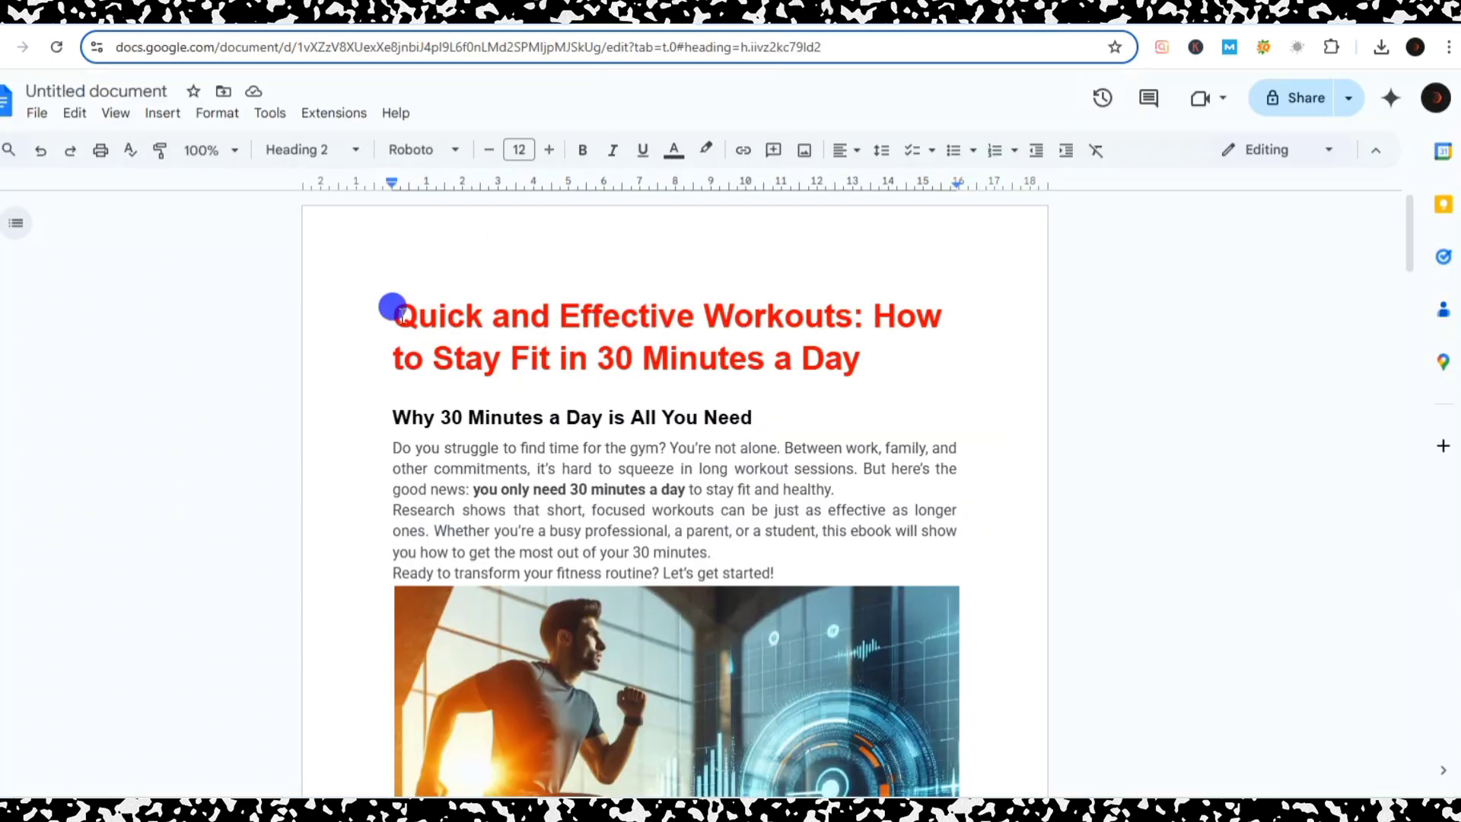
{"action": "left_click_drag", "start_coordinate": [391, 306], "coordinate": [913, 357]}
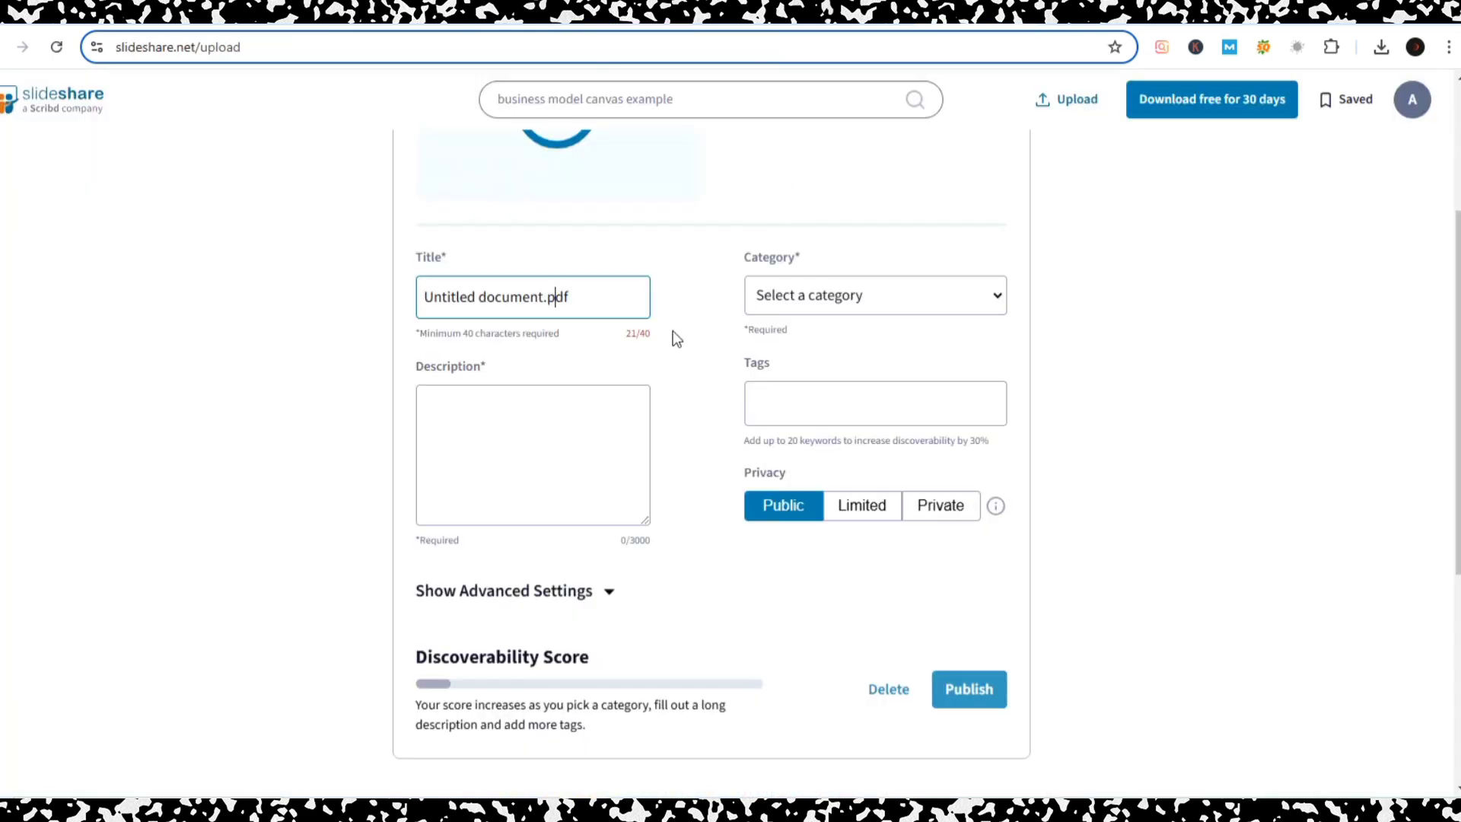
{"action": "key", "text": "ctrl+a"}
{"action": "key", "text": "ctrl+v"}
Fill the upload's description with the ebook's opening paragraph, from "Do you struggle to find time for the gym?" to "stay fit and healthy.".
{"action": "left_click", "coordinate": [509, 418]}
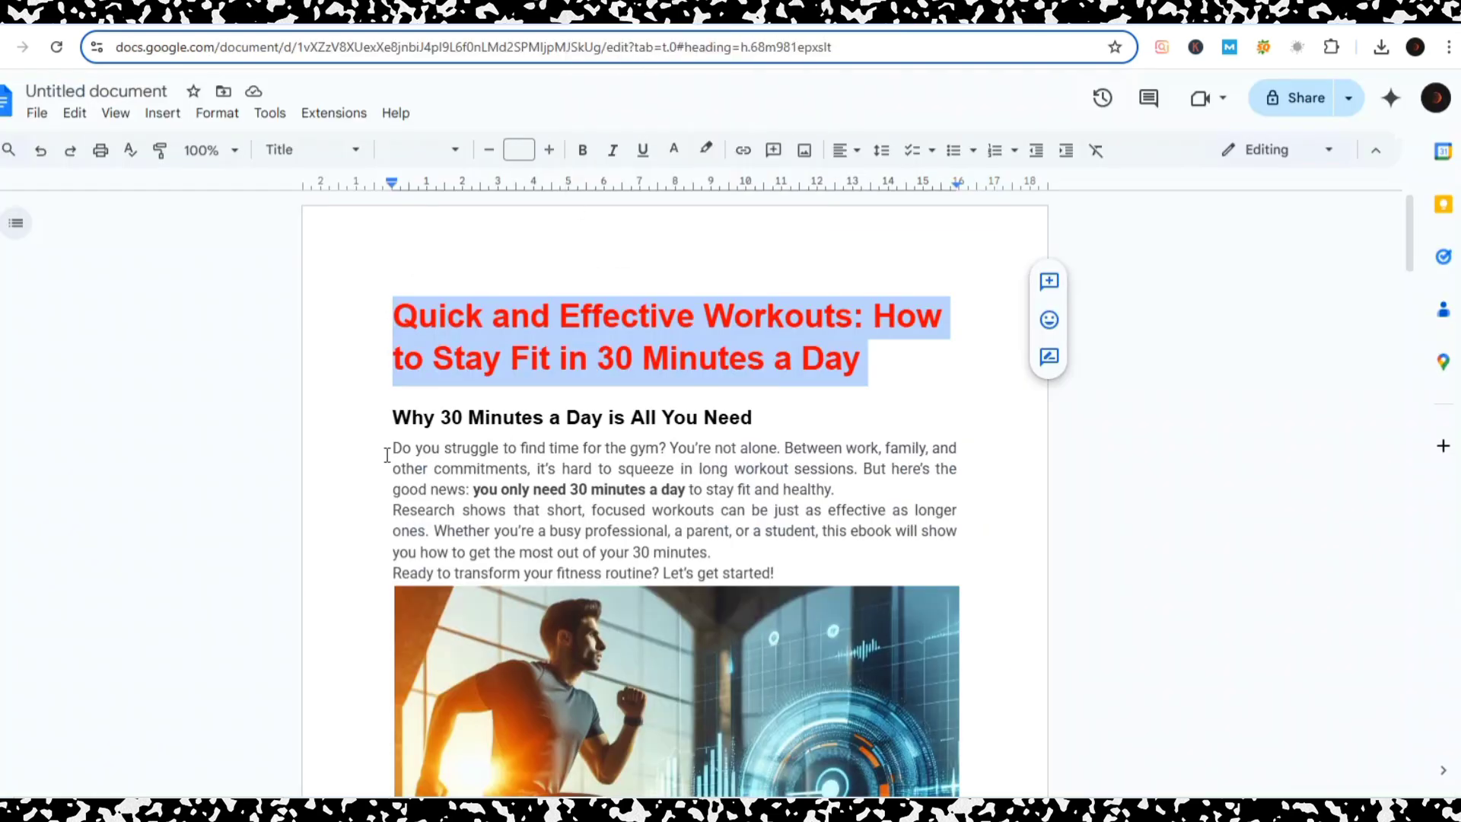
{"action": "mouse_move", "coordinate": [388, 449]}
{"action": "left_mouse_down"}
{"action": "mouse_move", "coordinate": [734, 506]}
{"action": "mouse_move", "coordinate": [860, 499]}
{"action": "left_mouse_up"}
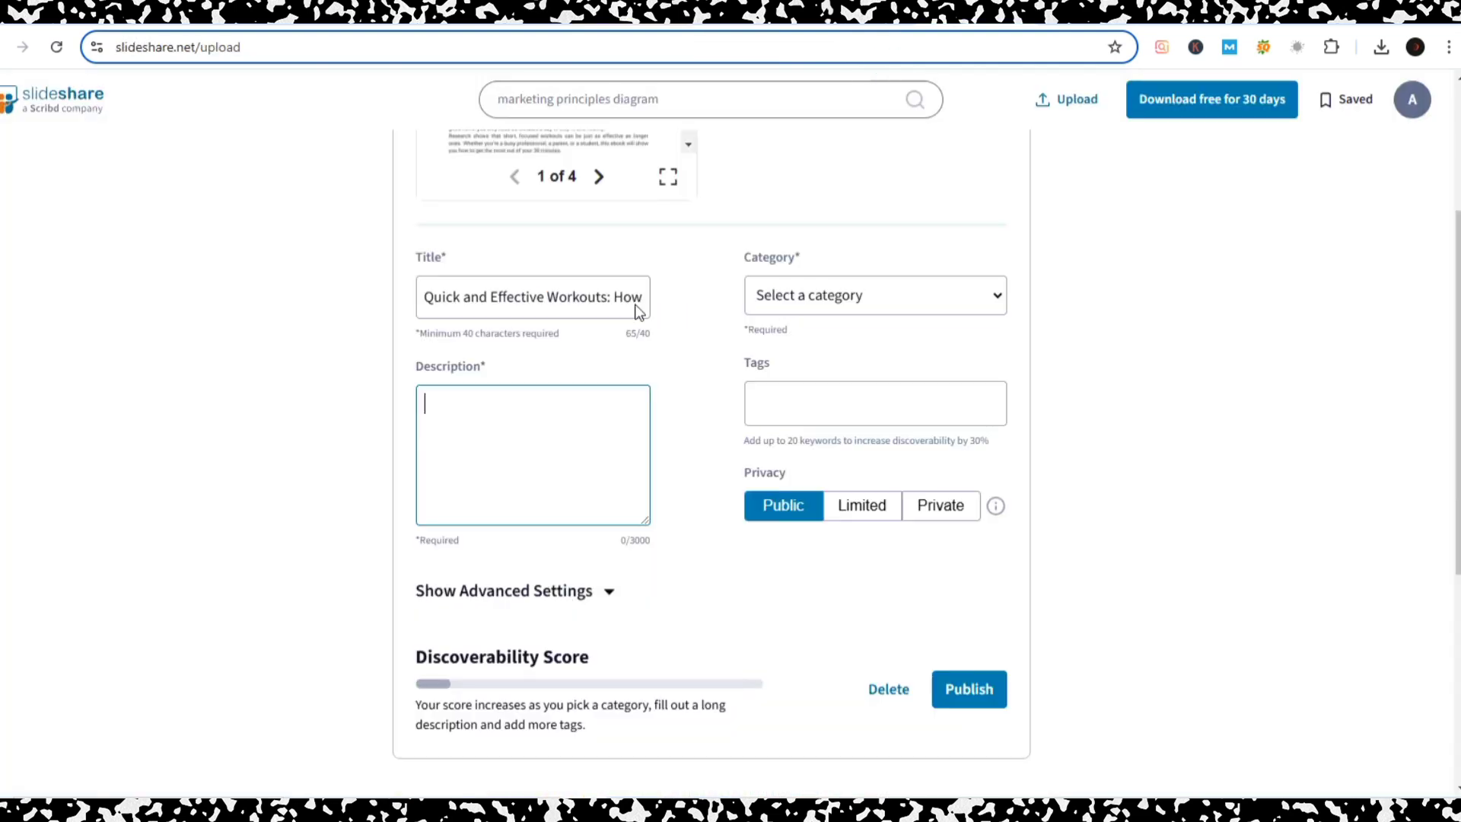
{"action": "key", "text": "ctrl+v"}
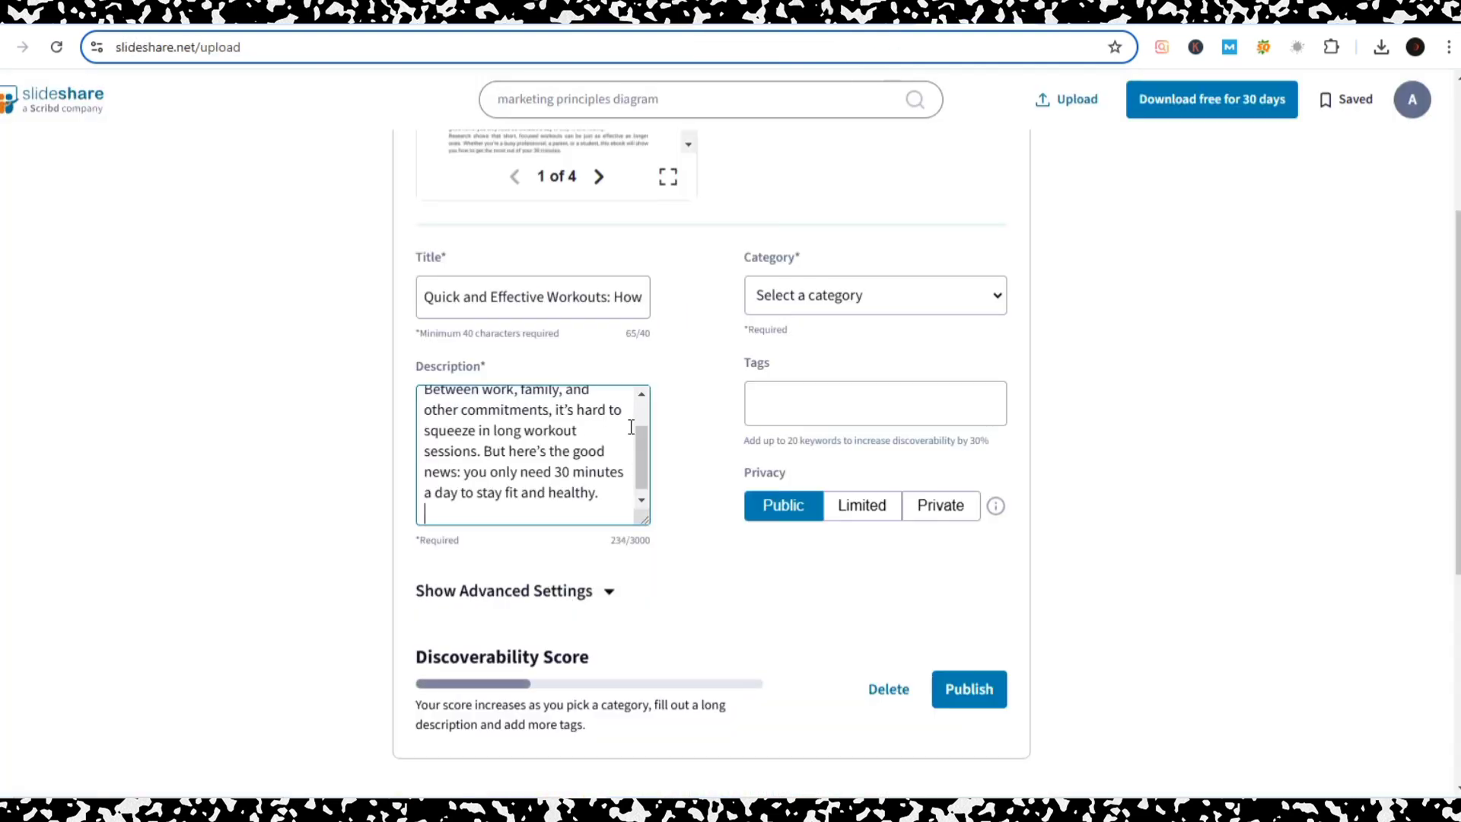
Publish the upload under the Healthcare category with the healthcare tag.
{"action": "left_click", "coordinate": [795, 297]}
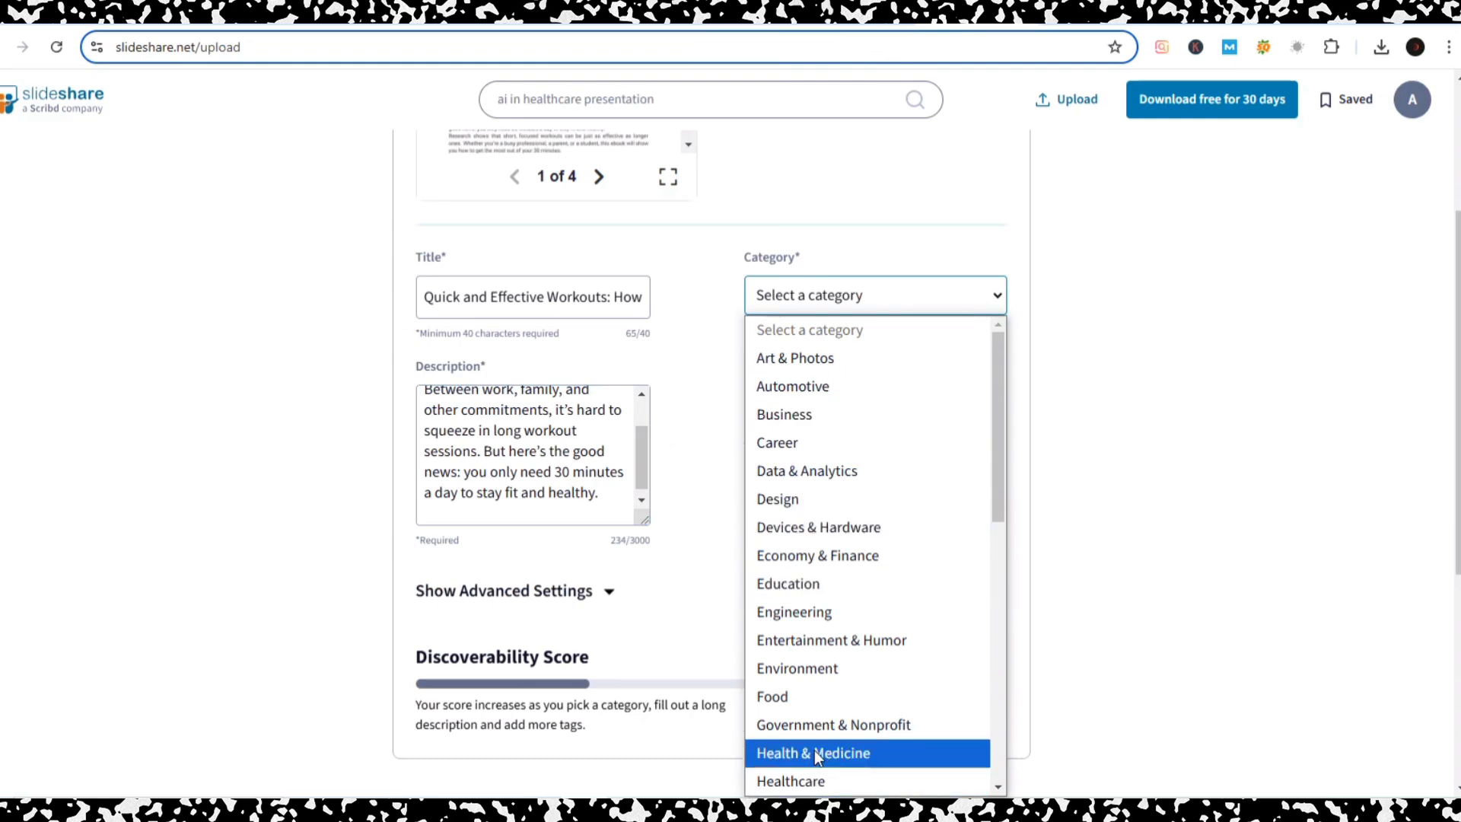
{"action": "left_click", "coordinate": [796, 781]}
{"action": "left_click", "coordinate": [784, 399]}
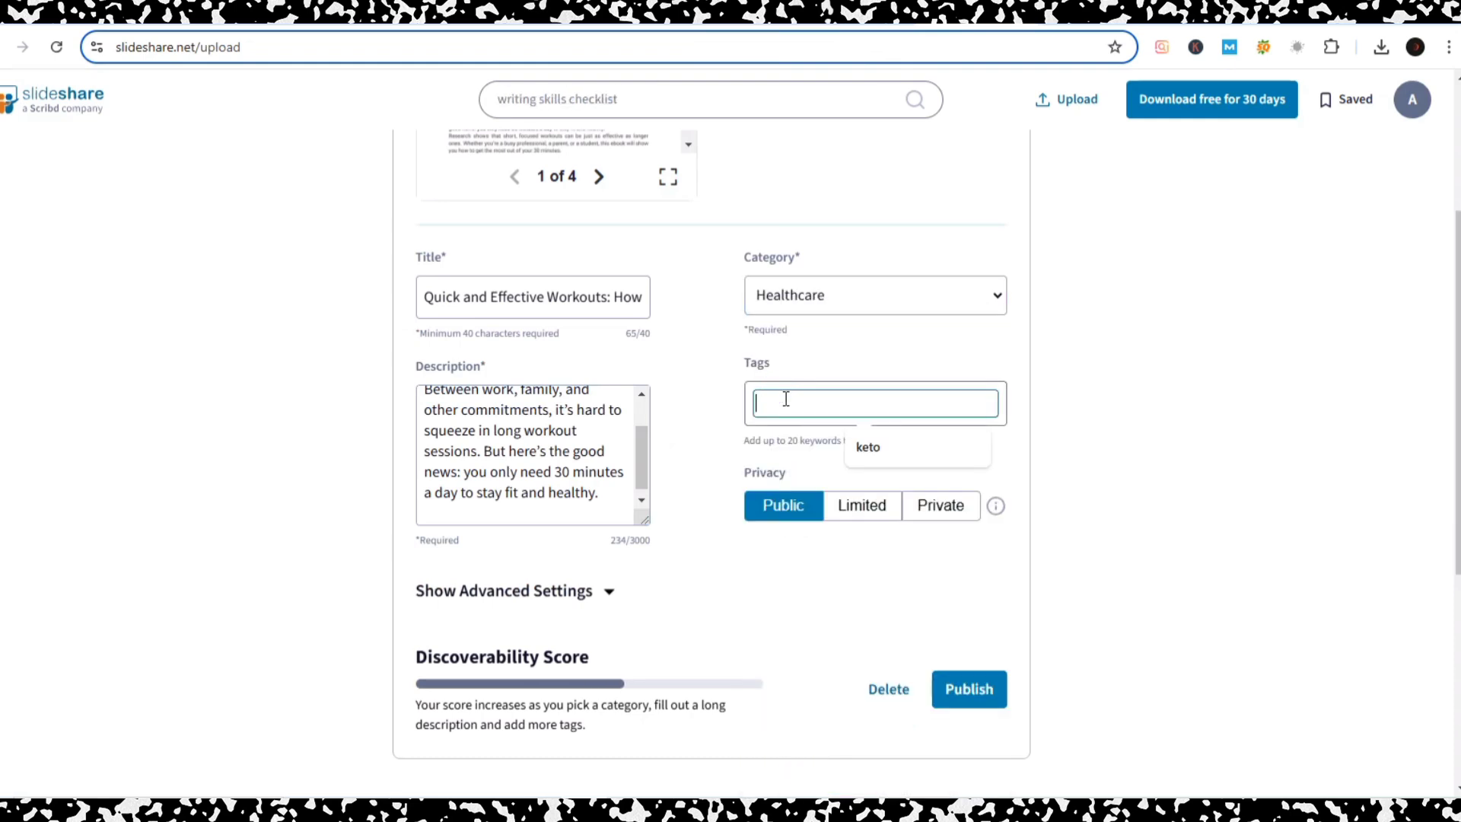
{"action": "type", "text": "health"}
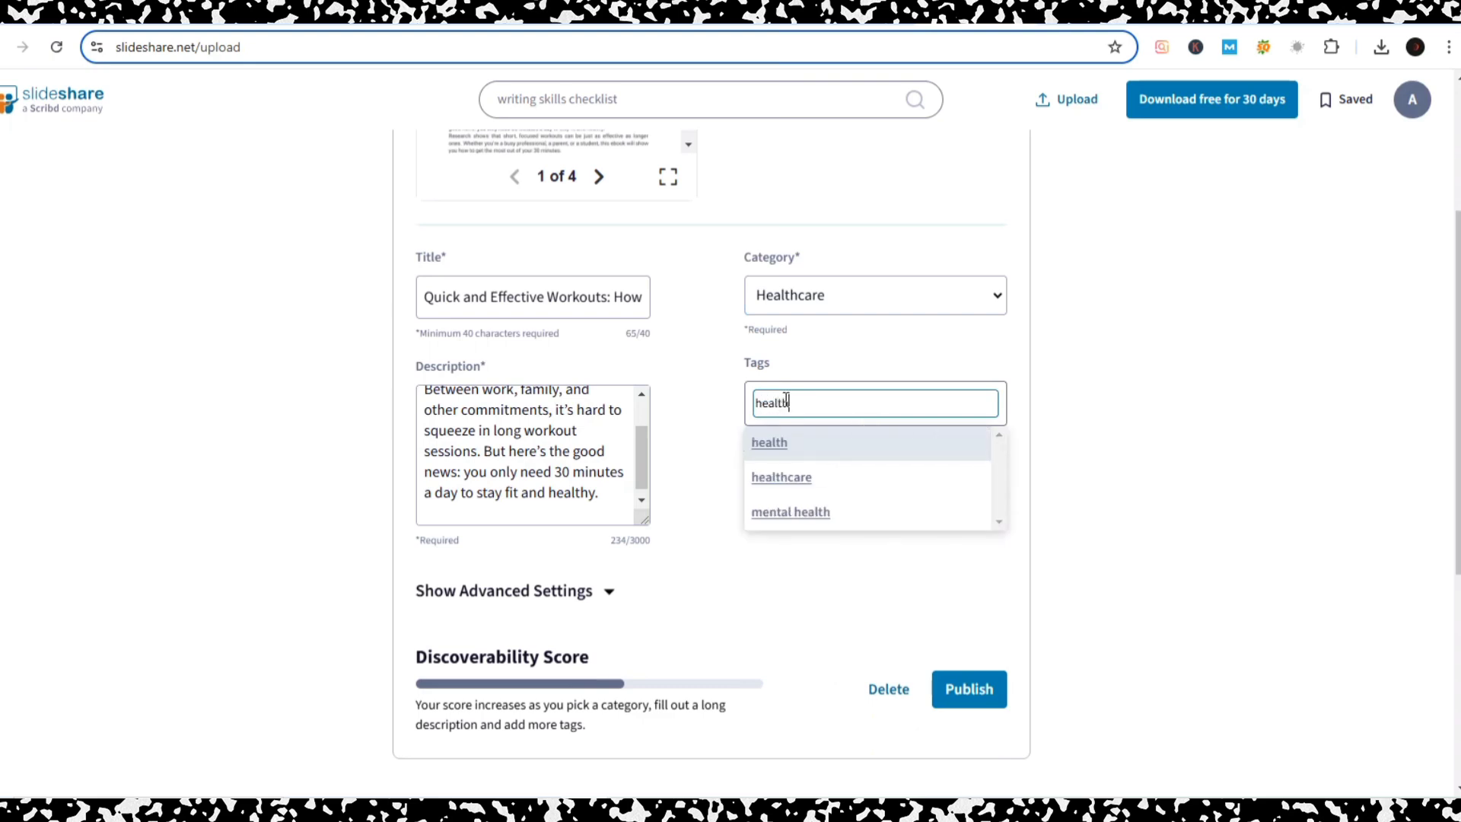
{"action": "left_click", "coordinate": [796, 478]}
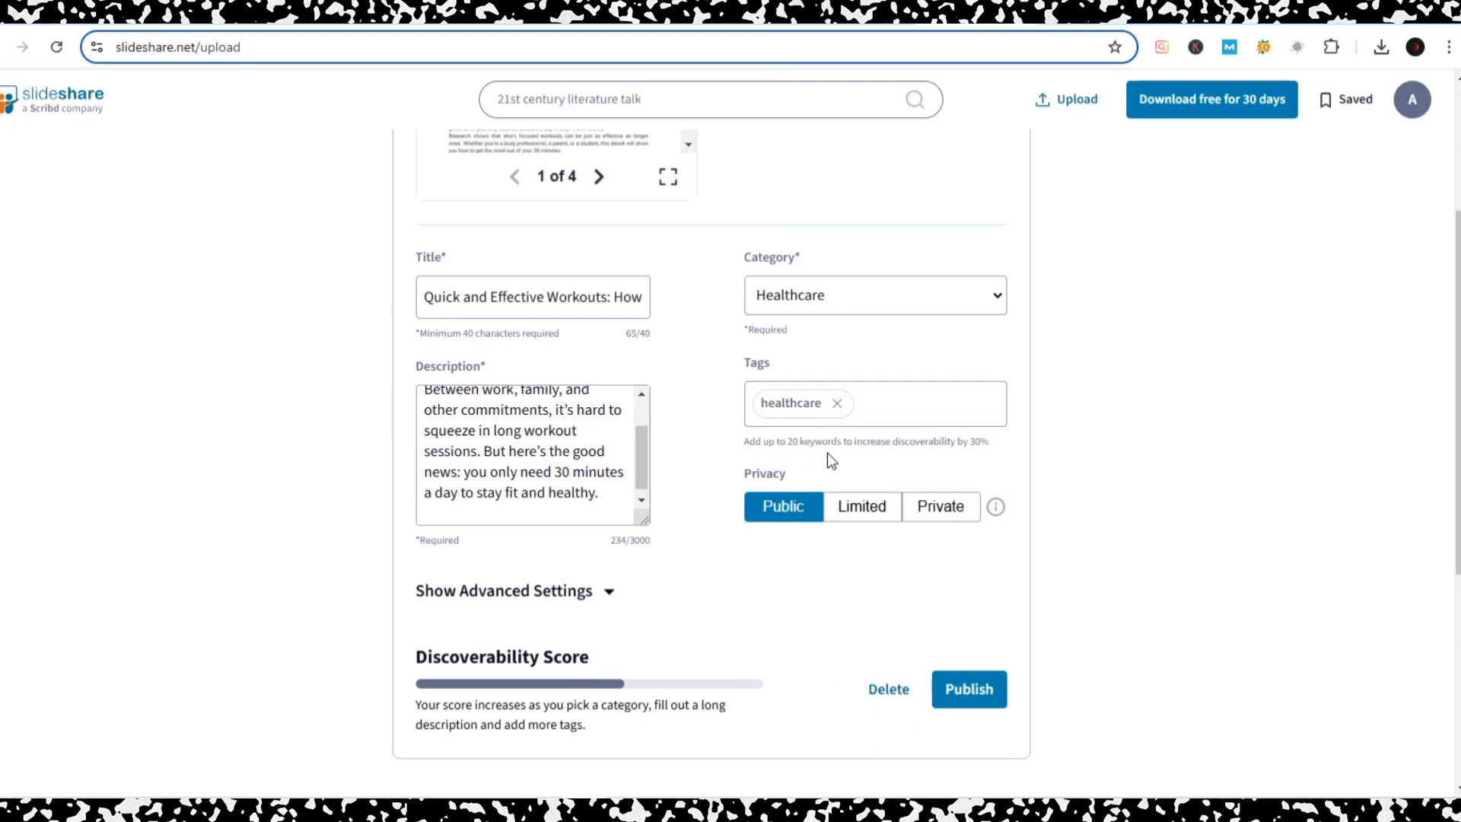
{"action": "left_click", "coordinate": [988, 695]}
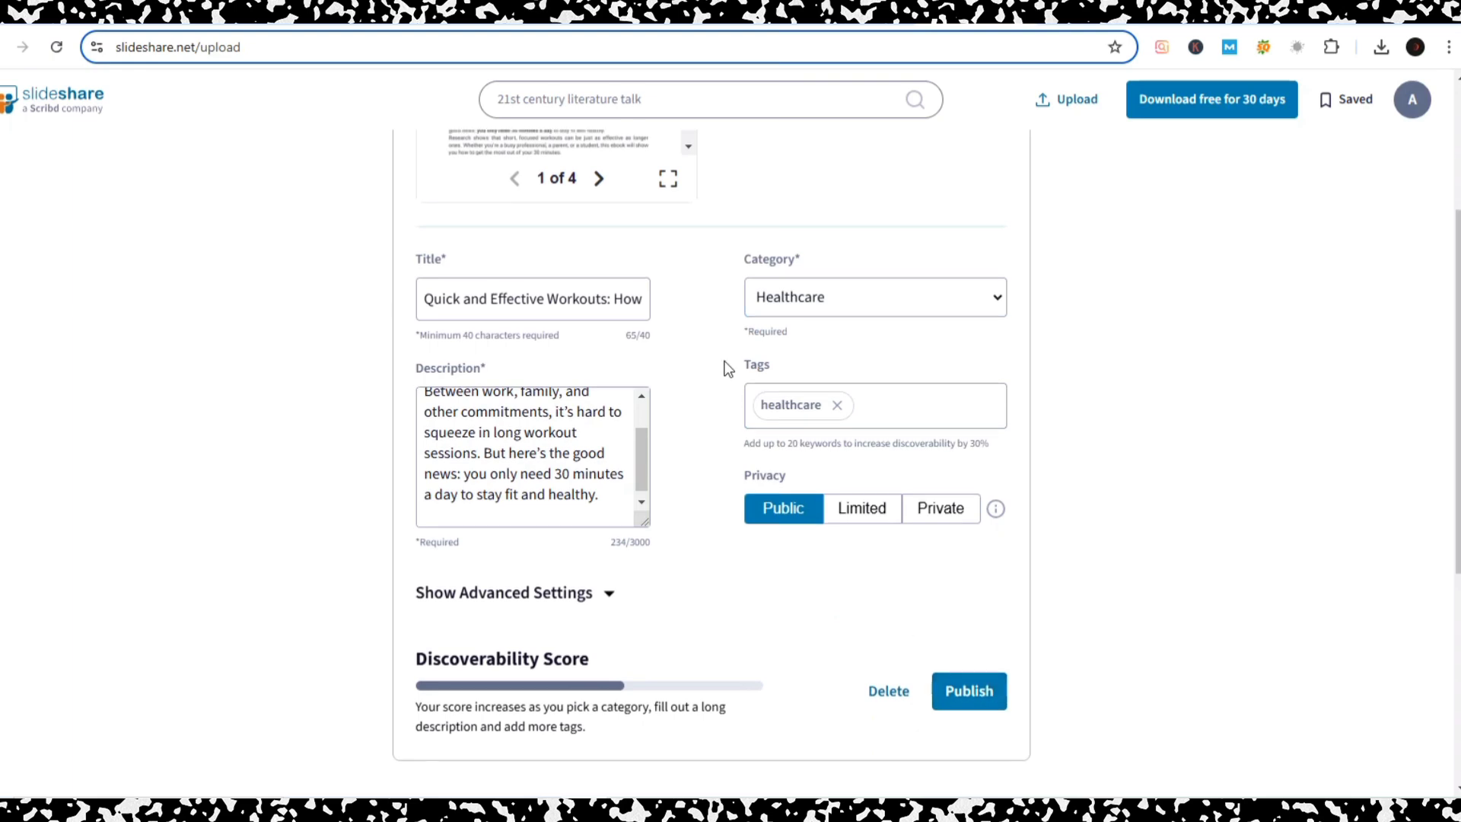